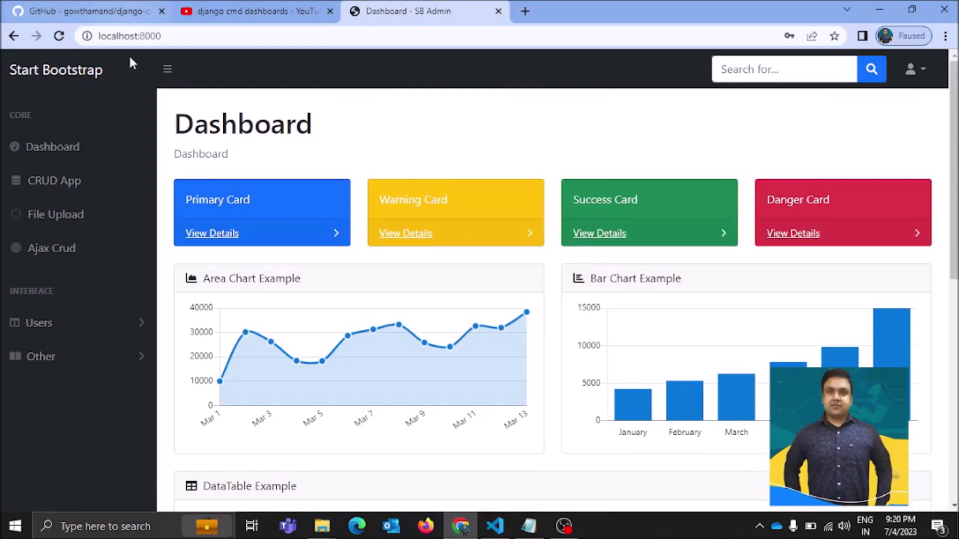
# - Collapse the sidebar so the dashboard cards and charts span the full page width
pyautogui.click(168, 69)
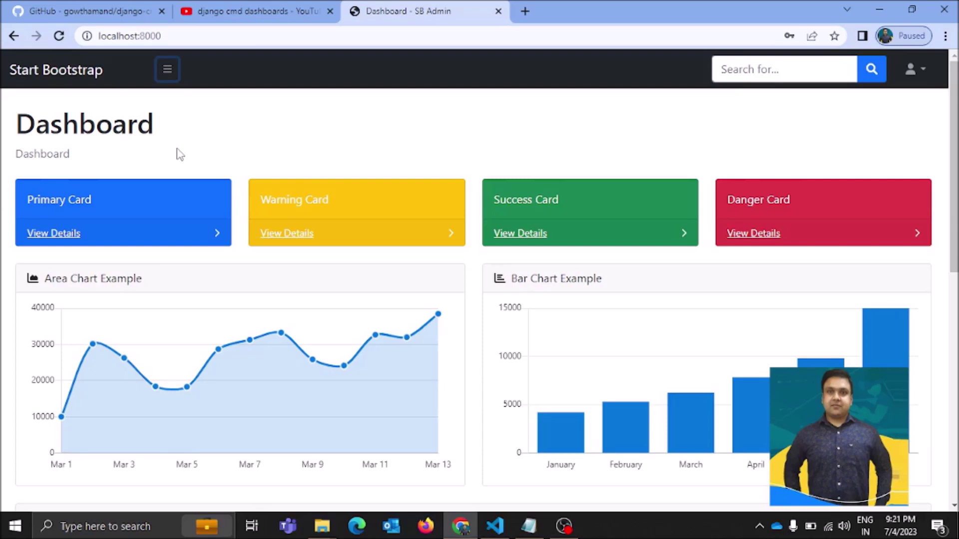
# - Expand the sidebar again, listing Dashboard, CRUD App, File Upload, Ajax Crud, Users and Other
pyautogui.click(168, 69)
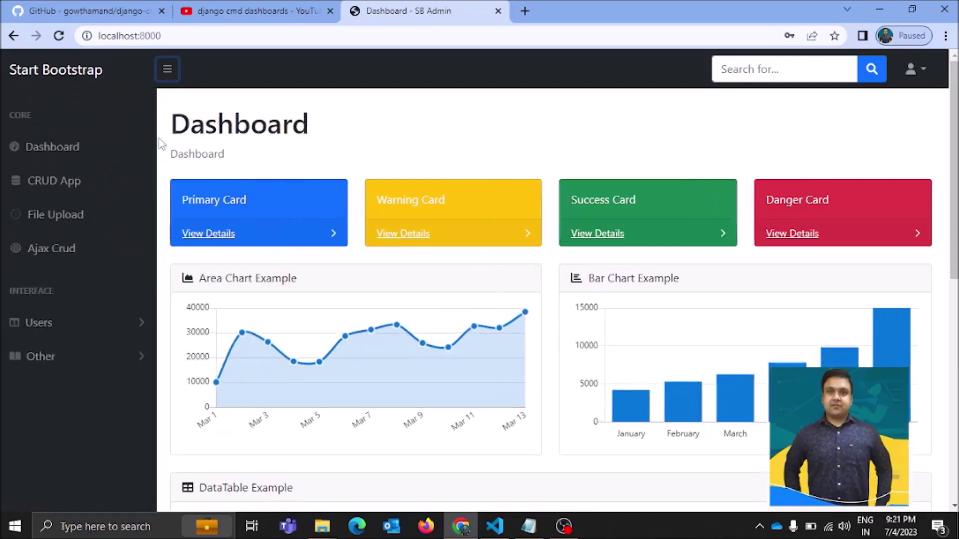
pyautogui.moveTo(325, 346)
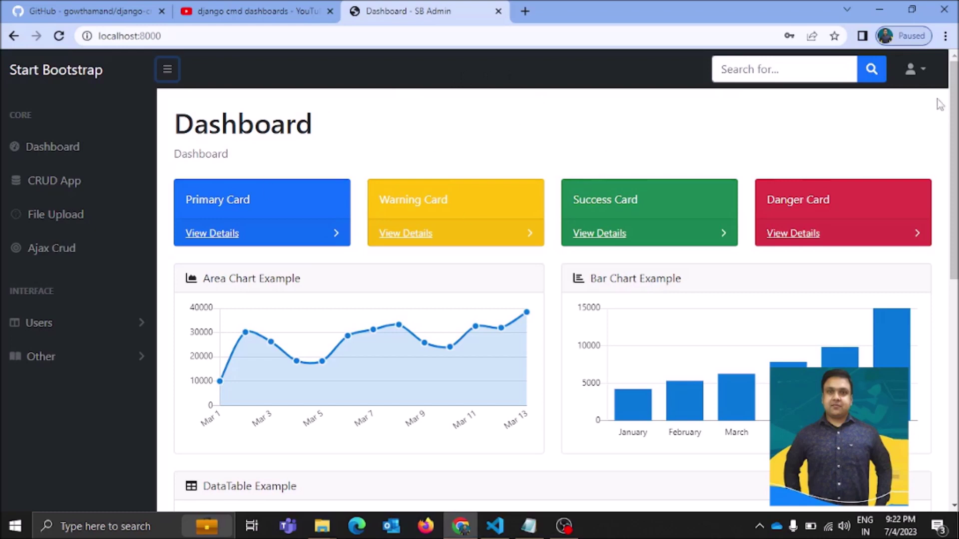
# - Log out, view the Create Account registration form, and return to the Login page
pyautogui.click(913, 69)
pyautogui.click(863, 164)
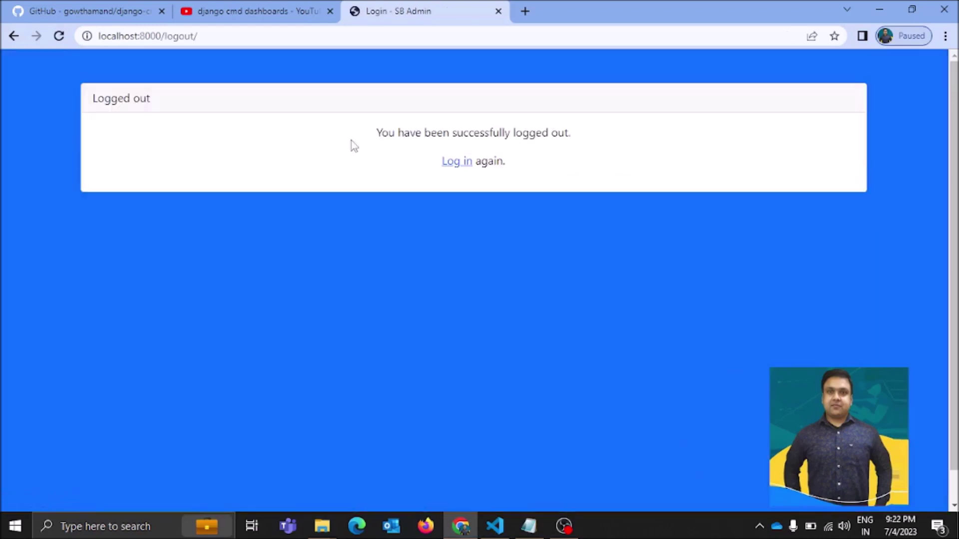
pyautogui.click(459, 166)
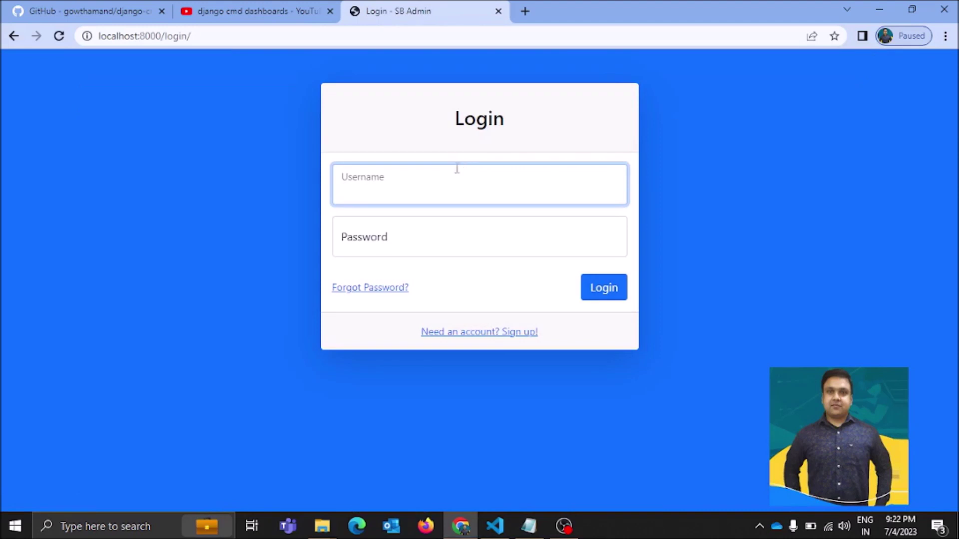
pyautogui.click(515, 333)
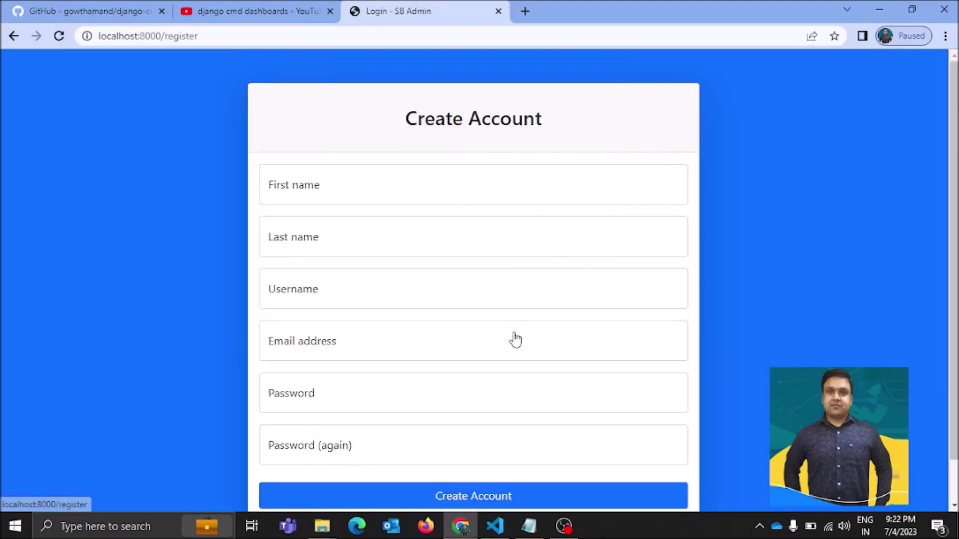
pyautogui.scroll(-1, 492, 279)
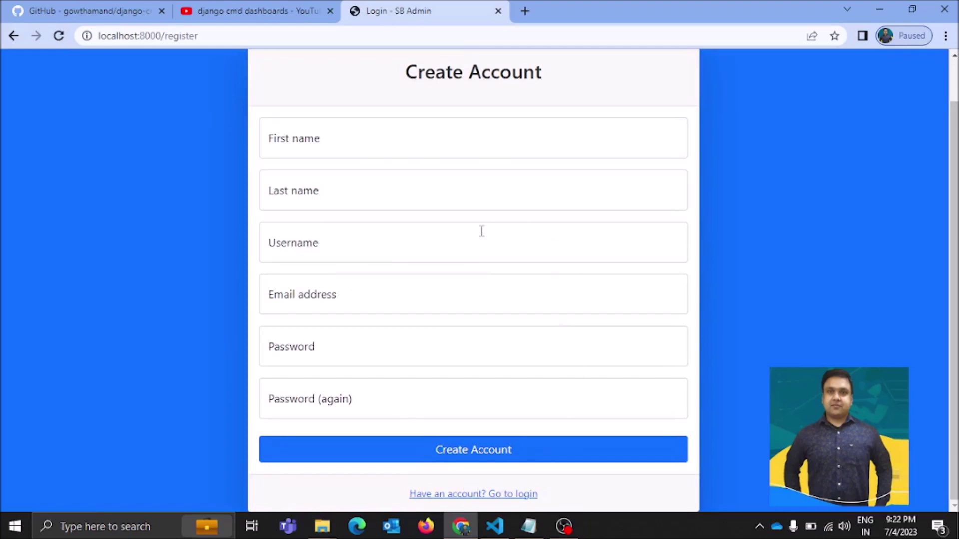
pyautogui.click(505, 493)
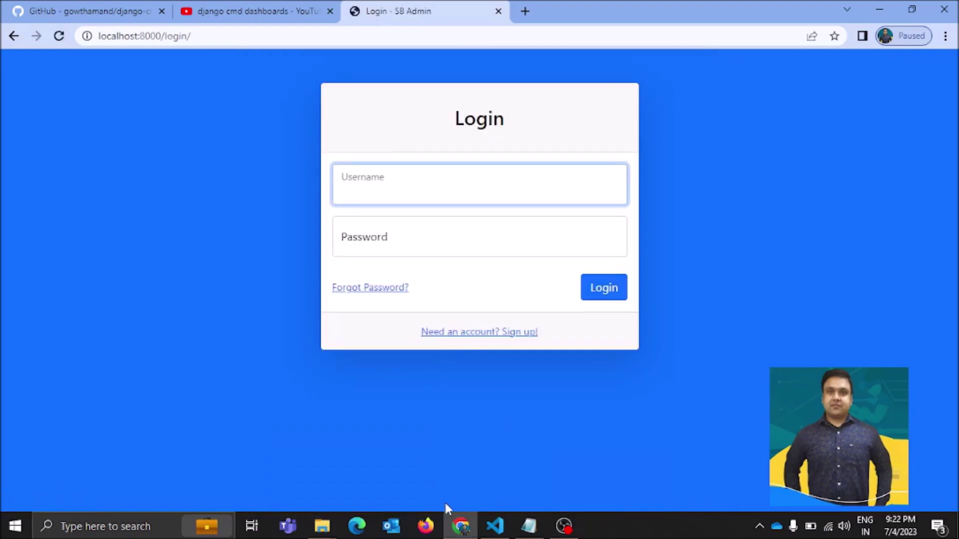
# - Stop and rerun 'python manage.py runserver' in the VS Code terminal, then return to Chrome
pyautogui.click(495, 526)
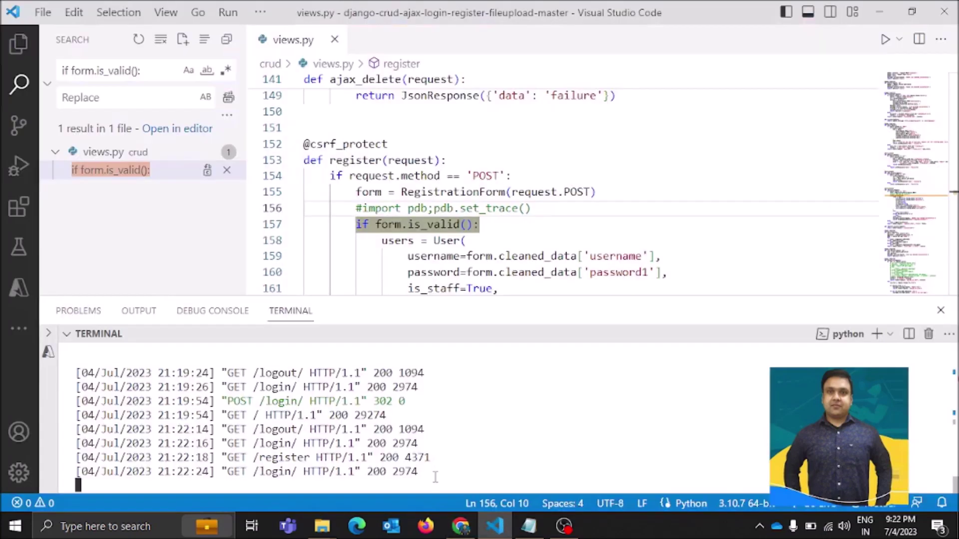
pyautogui.hotkey('ctrl', 'c')
pyautogui.press('Up')
pyautogui.press('Up')
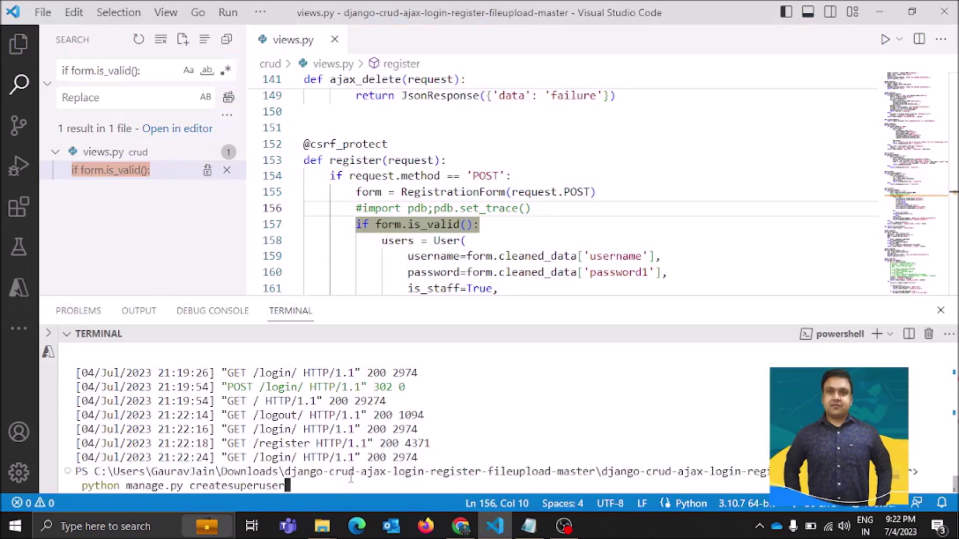
pyautogui.press('Up')
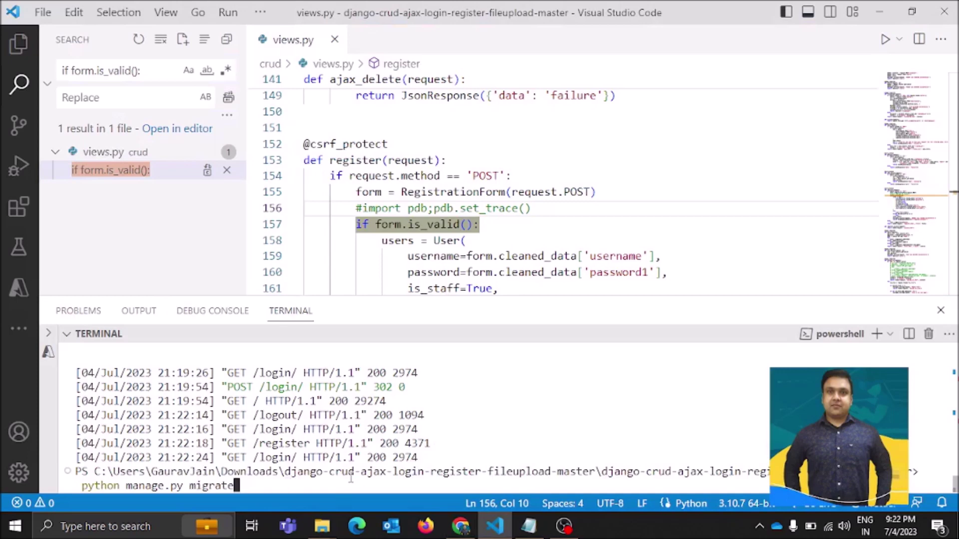
pyautogui.press('Down')
pyautogui.press('Up')
pyautogui.press('Up')
pyautogui.press('Up')
pyautogui.press('Up')
pyautogui.press('Down')
pyautogui.press('Down')
pyautogui.press('Down')
pyautogui.press('Down')
pyautogui.press('Down')
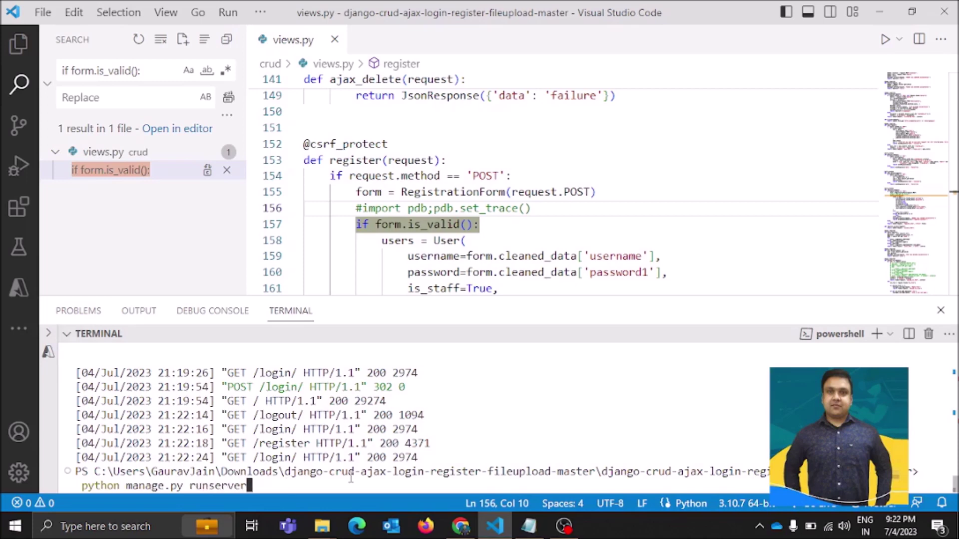
pyautogui.press('Return')
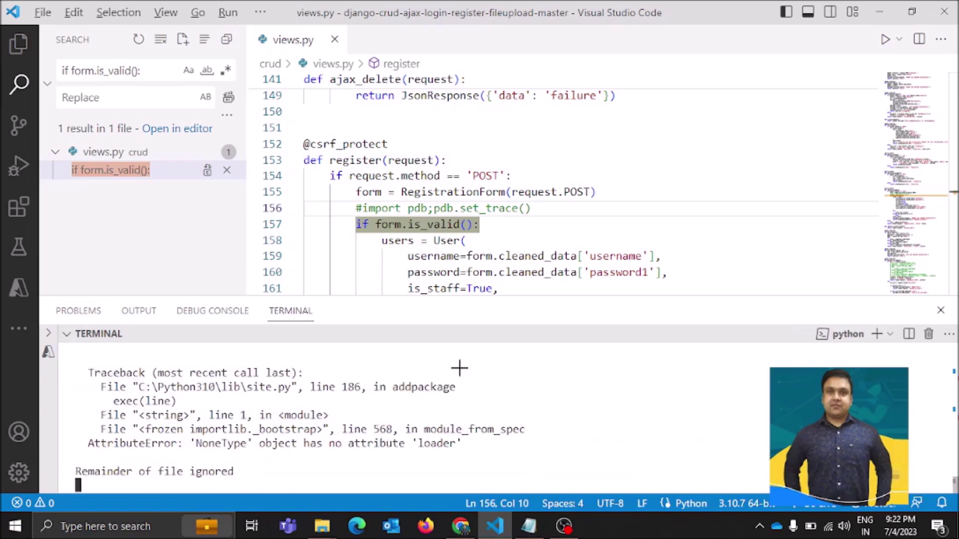
pyautogui.hotkey('alt', 'Tab')
# - Log in with the saved username suggestion and the account password to reach the Dashboard
pyautogui.click(379, 195)
pyautogui.write('gau')
pyautogui.click(418, 227)
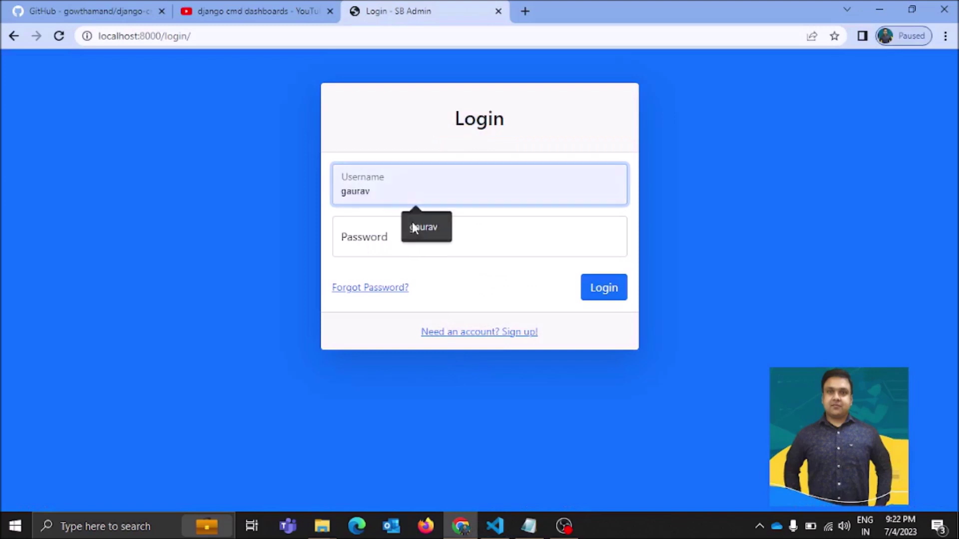
pyautogui.click(379, 247)
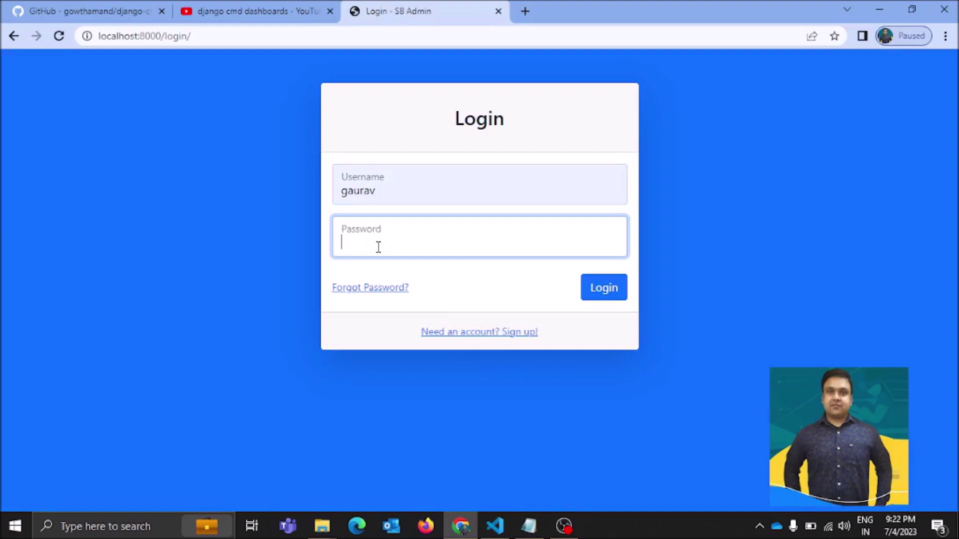
pyautogui.write('********')
pyautogui.click(585, 298)
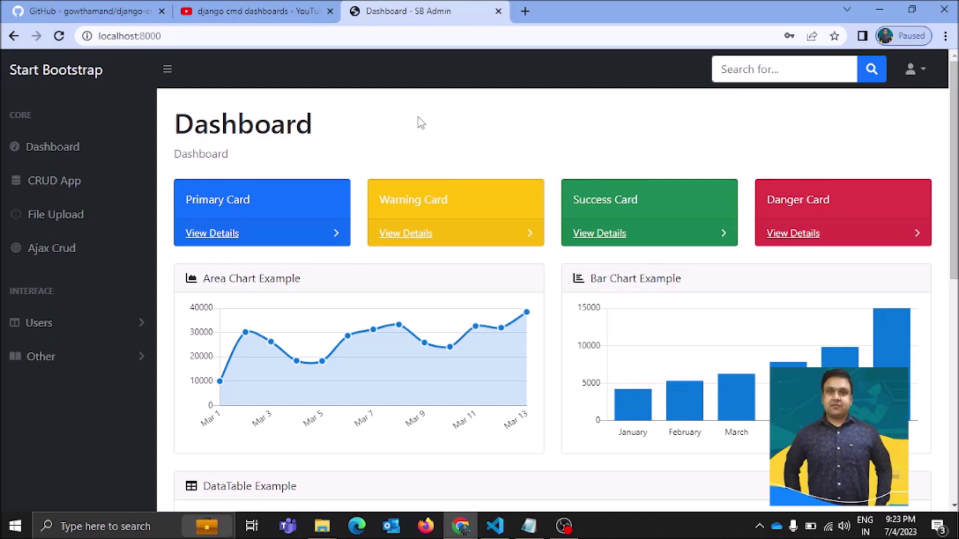
# - Scroll to the DataTable, search for 'mangaer', then clear the search box
pyautogui.scroll(-4, 575, 242)
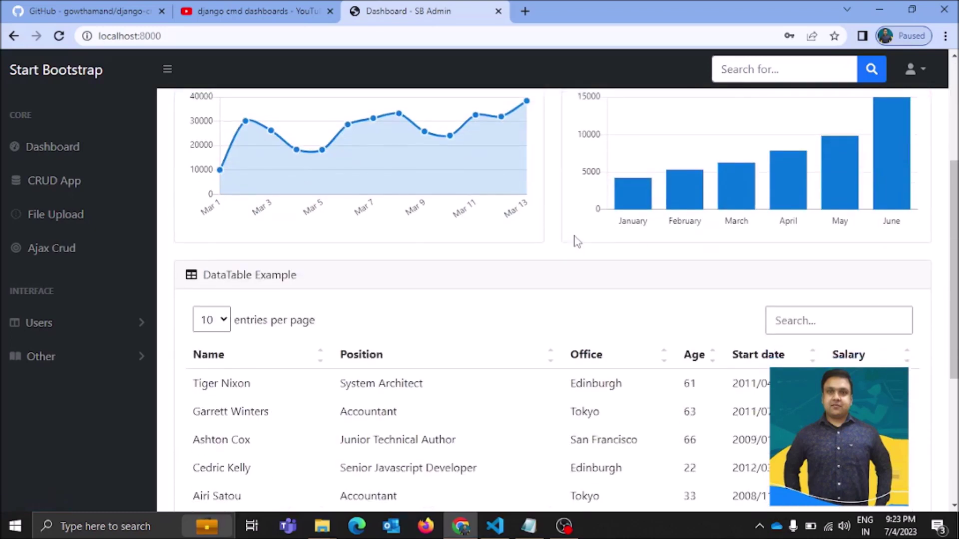
pyautogui.scroll(-4, 575, 242)
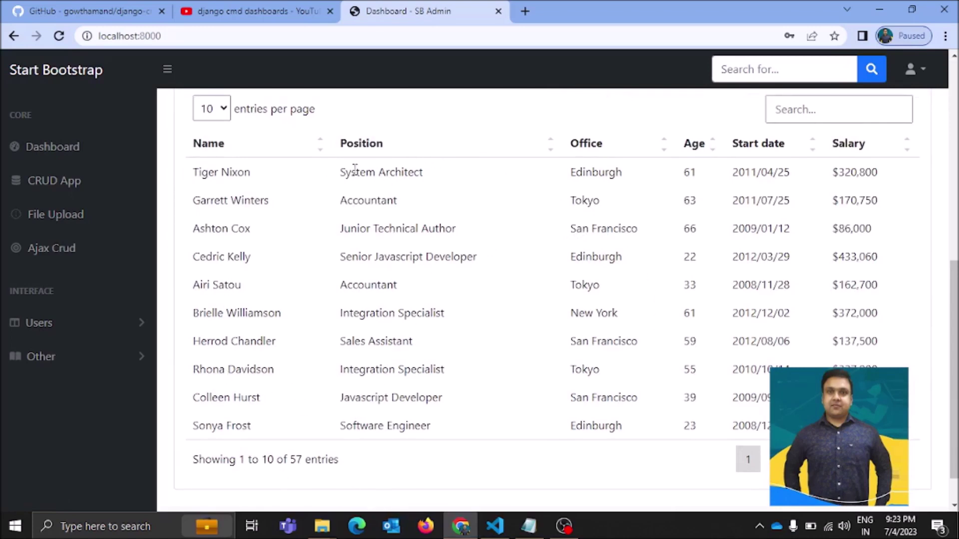
pyautogui.scroll(-1, 302, 376)
pyautogui.scroll(8, 301, 370)
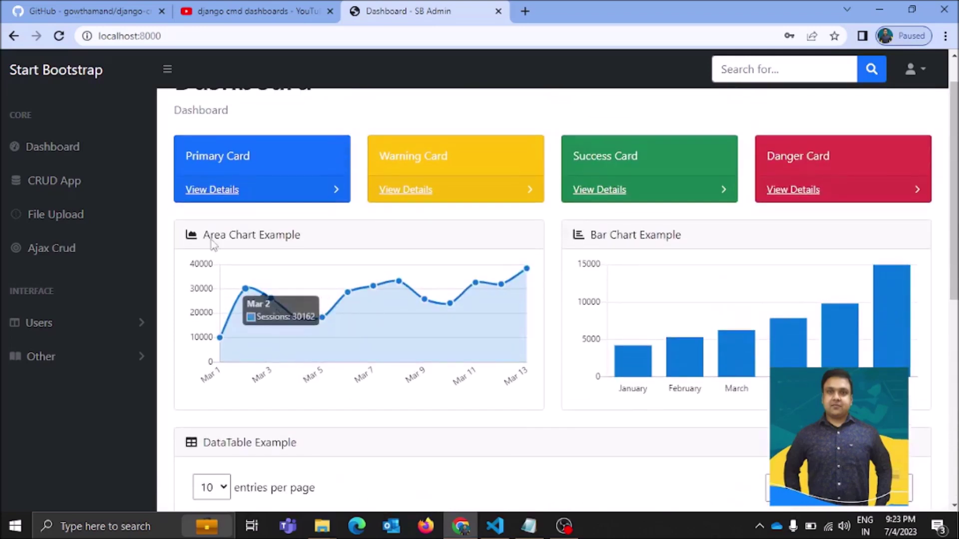
pyautogui.scroll(-4, 799, 275)
pyautogui.click(821, 273)
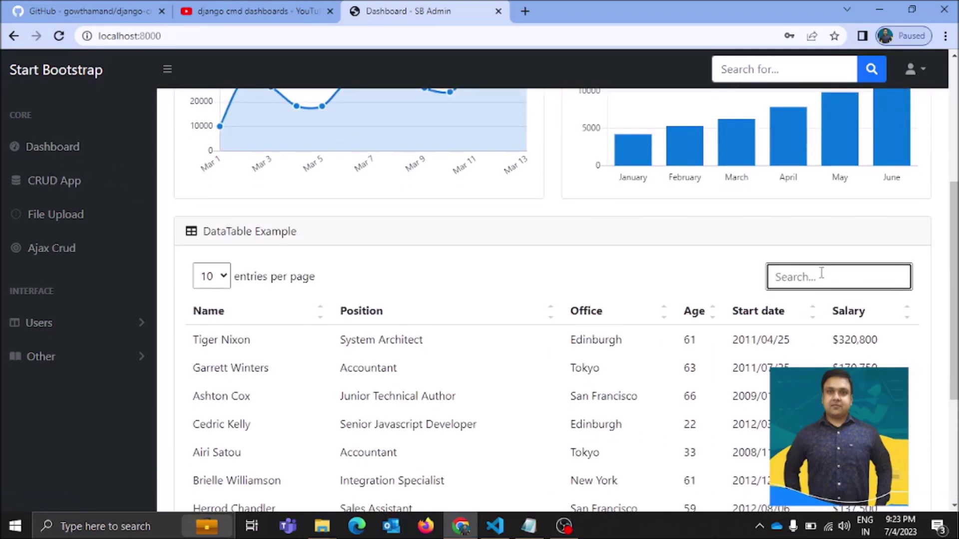
pyautogui.write('mangaer')
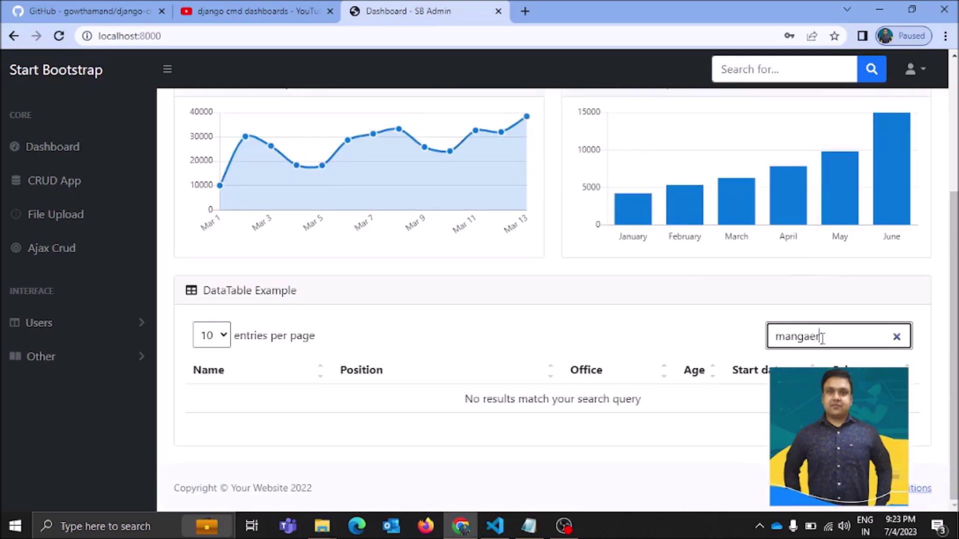
pyautogui.press('BackSpace')
pyautogui.press('BackSpace')
pyautogui.press('BackSpace')
pyautogui.press('BackSpace')
pyautogui.press('BackSpace')
pyautogui.press('BackSpace')
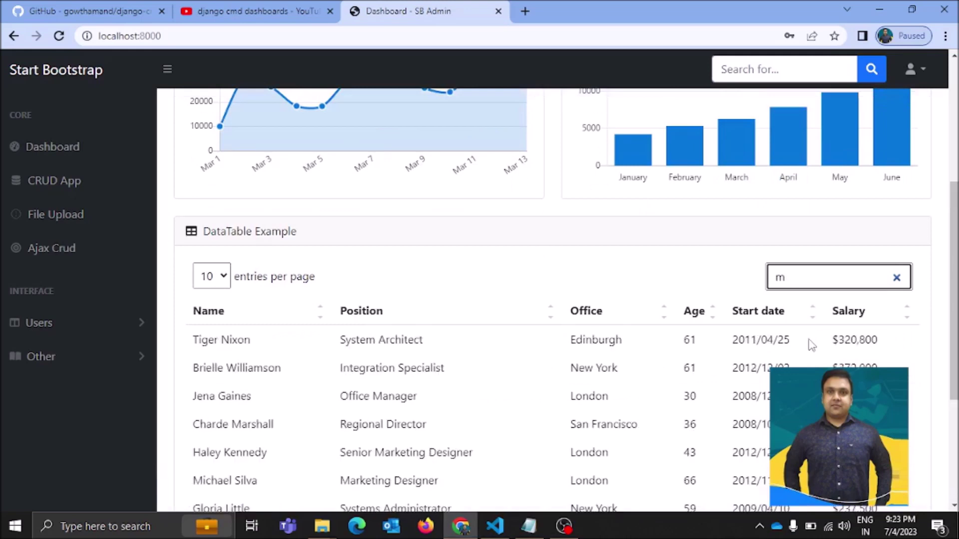
pyautogui.press('BackSpace')
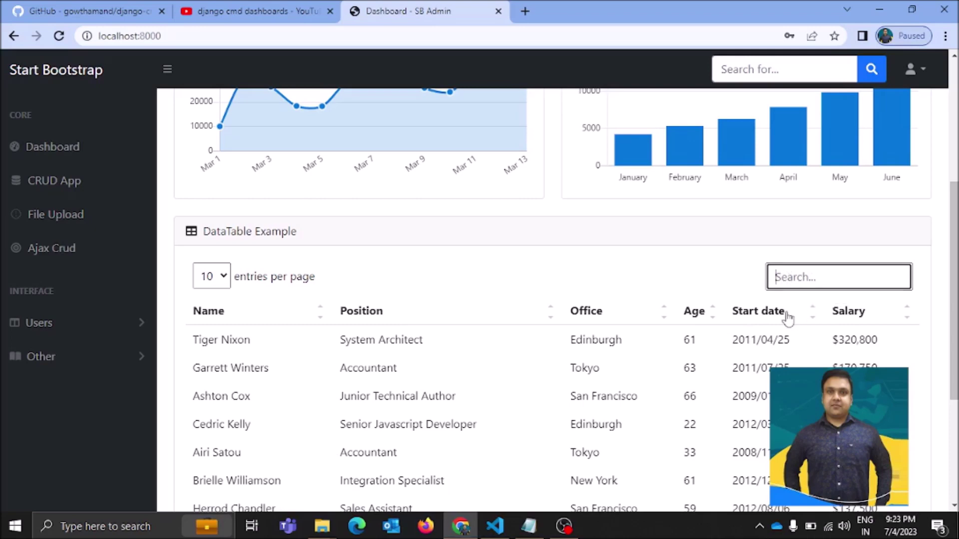
# - Filter the table by the copied word Edinburgh, then replace the search with 61
pyautogui.doubleClick(580, 337)
pyautogui.hotkey('ctrl', 'c')
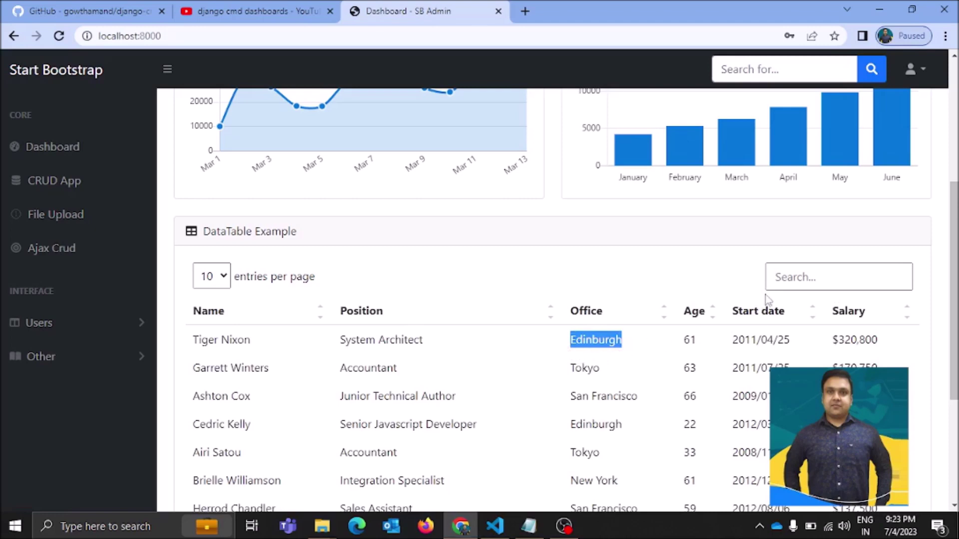
pyautogui.click(772, 280)
pyautogui.hotkey('ctrl', 'v')
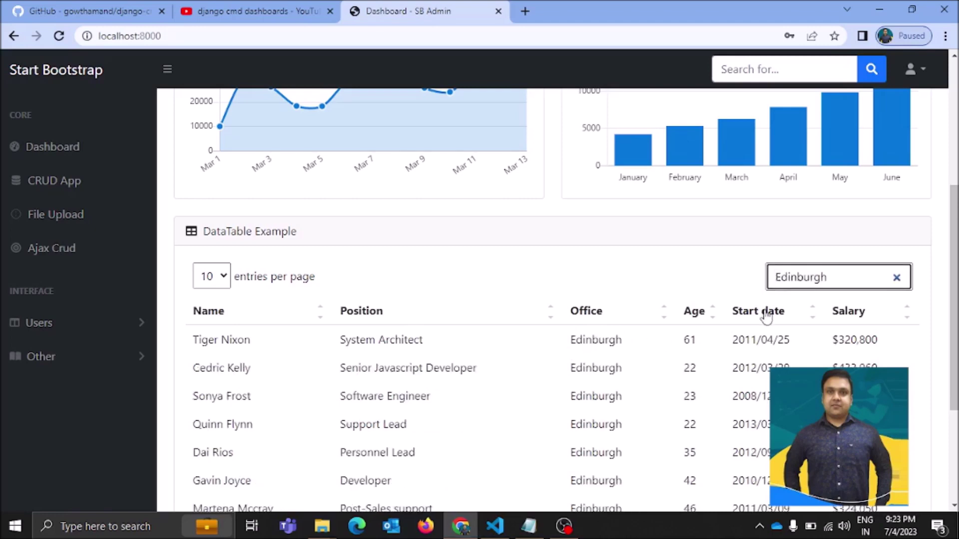
pyautogui.scroll(-3, 444, 372)
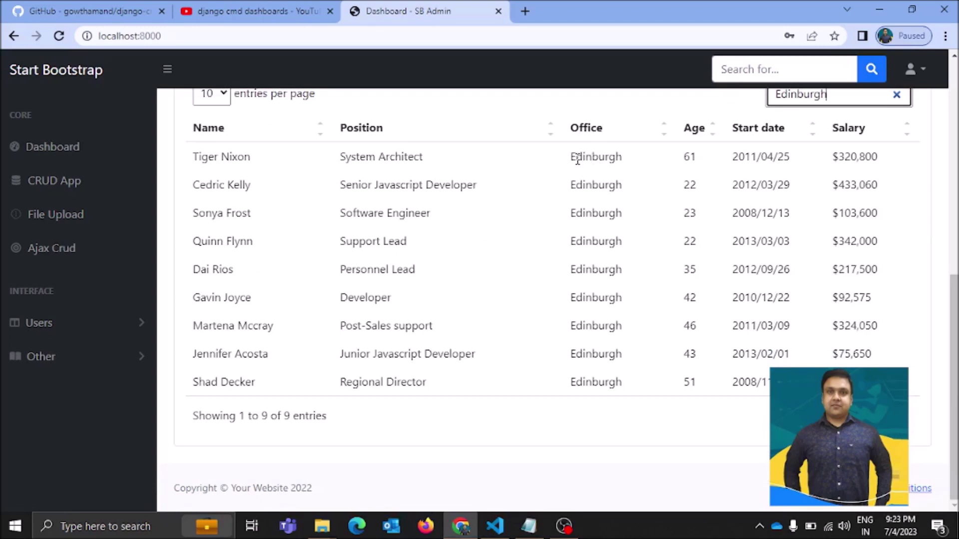
pyautogui.scroll(4, 766, 150)
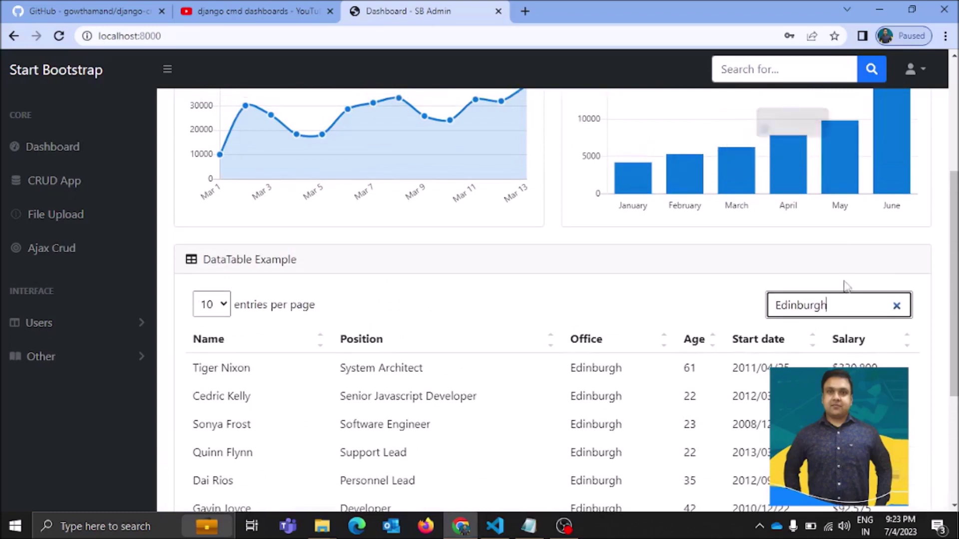
pyautogui.doubleClick(778, 305)
pyautogui.write('61')
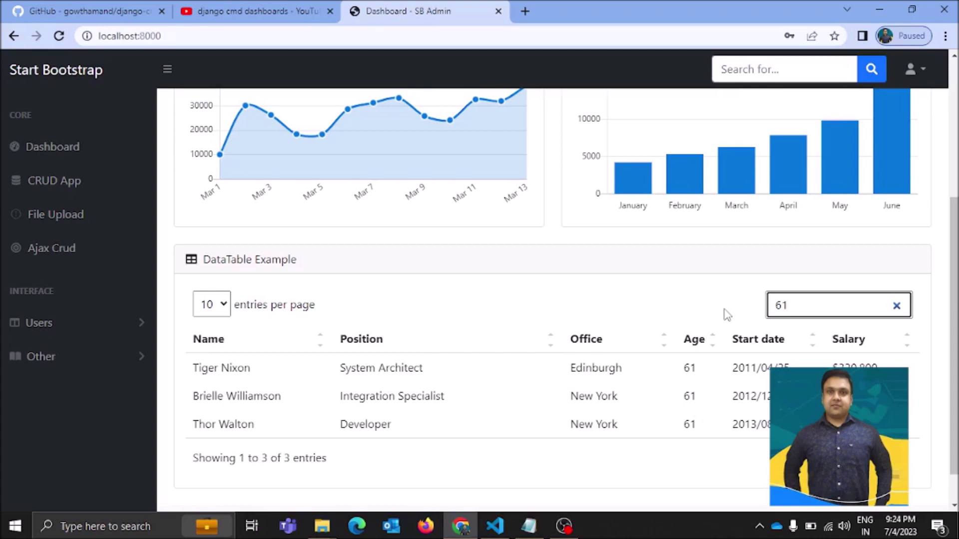
# - Start a new CRUD record with the first name and a manager-in-an-MNC description
pyautogui.click(56, 185)
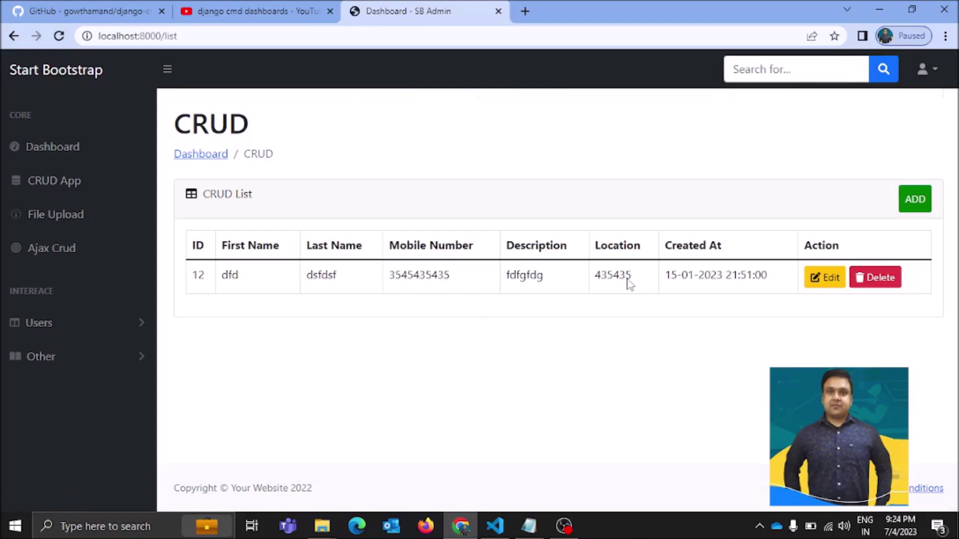
pyautogui.click(917, 207)
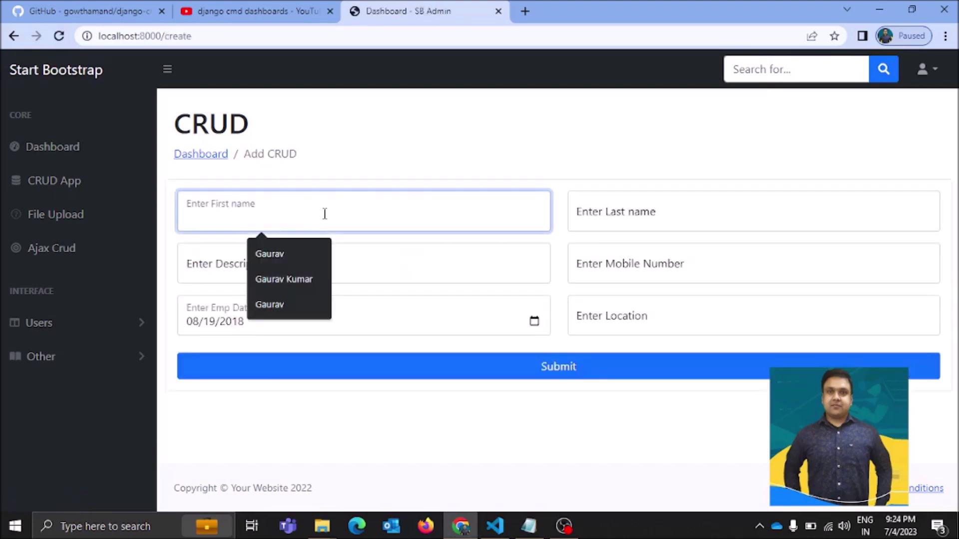
pyautogui.click(282, 261)
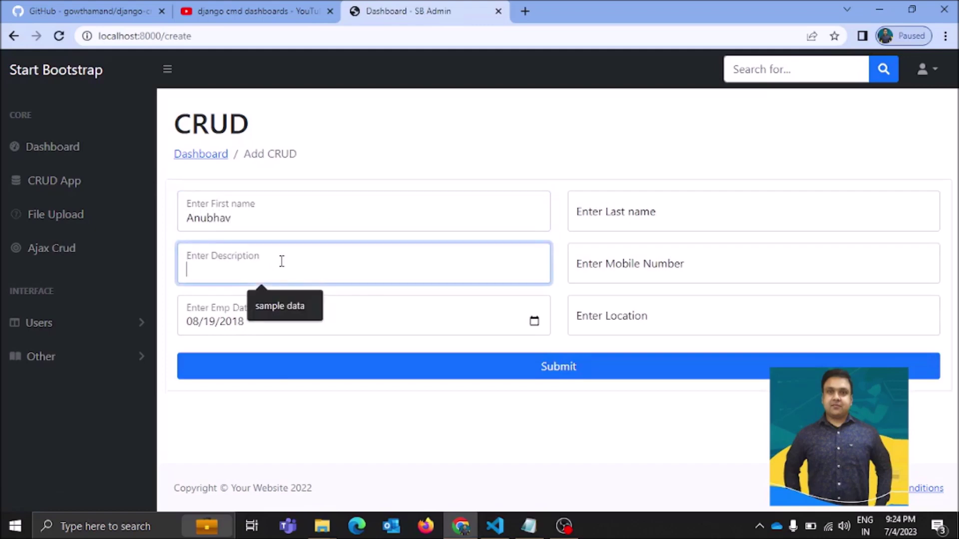
pyautogui.write('Hi')
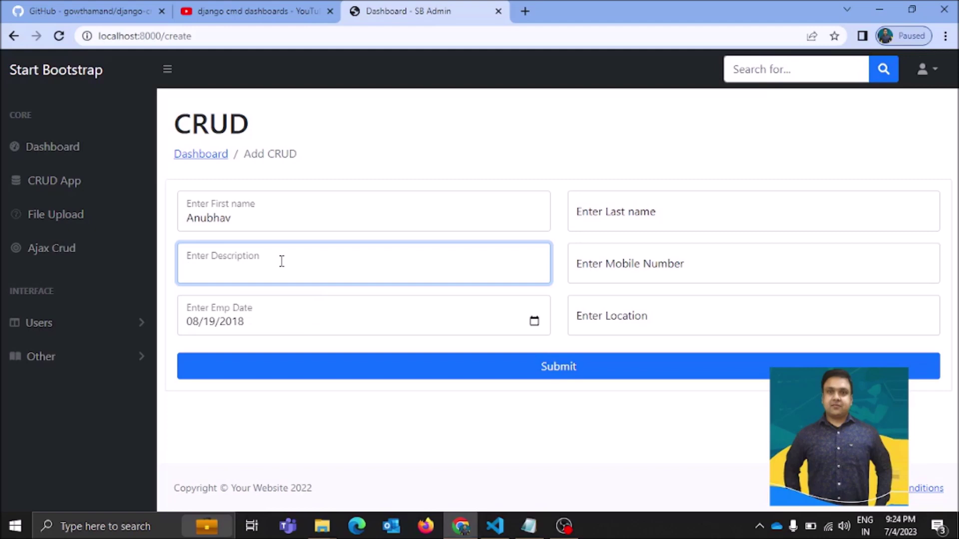
pyautogui.write(' am a manmager in an MNC')
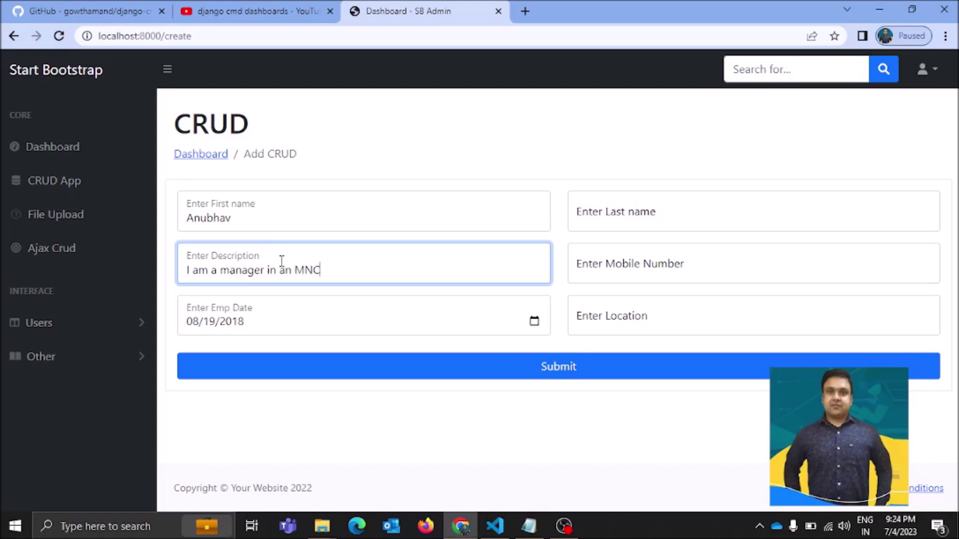
# - Set the employment date to 05/29/2023 in the date picker
pyautogui.click(534, 322)
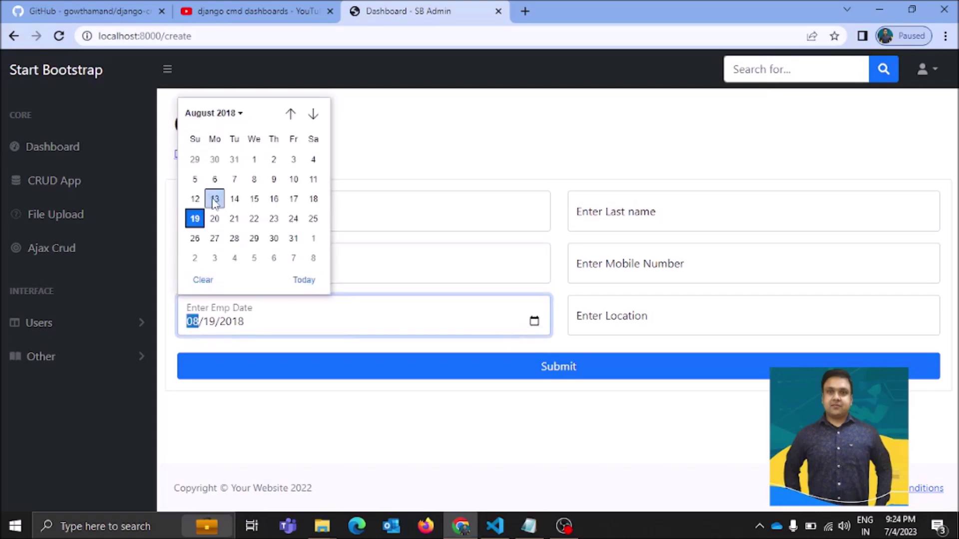
pyautogui.click(228, 115)
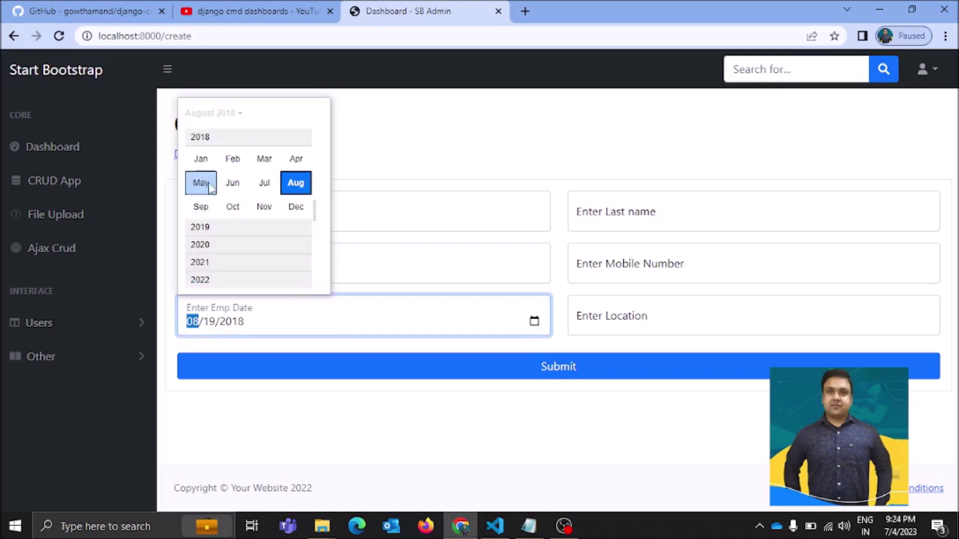
pyautogui.scroll(-1, 212, 240)
pyautogui.click(214, 281)
pyautogui.click(200, 183)
pyautogui.click(215, 239)
# - Enter the last name, mobile number and location Ghaziabad, then submit the record
pyautogui.click(610, 204)
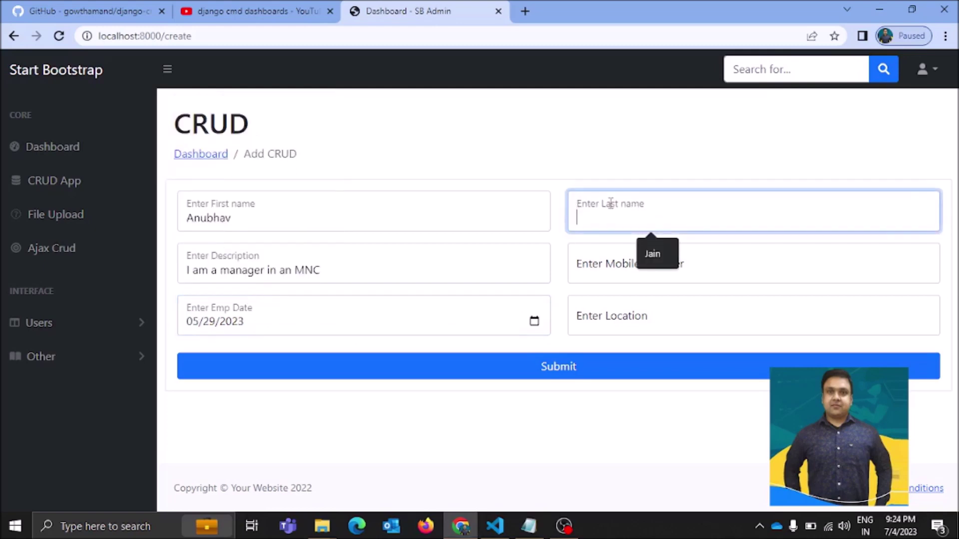
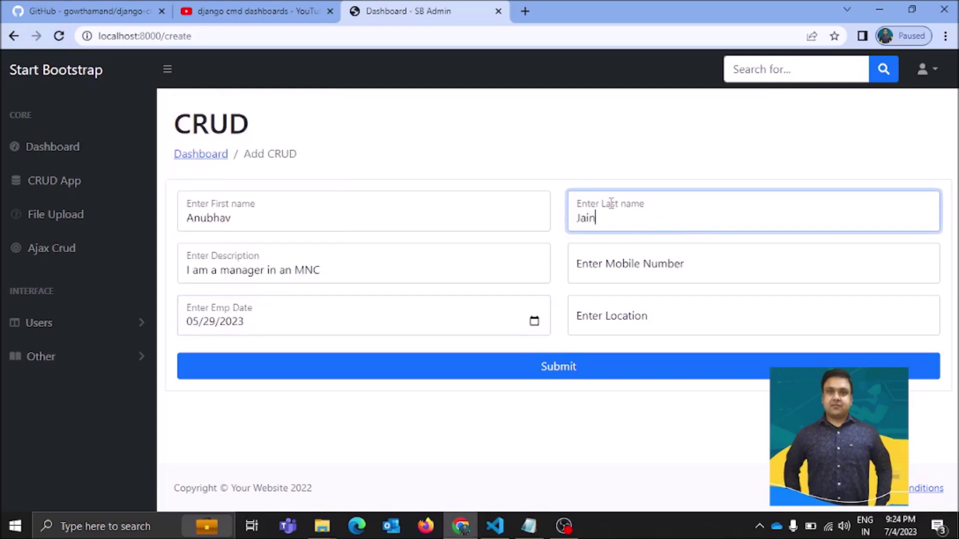
pyautogui.click(653, 268)
pyautogui.write('88888888888')
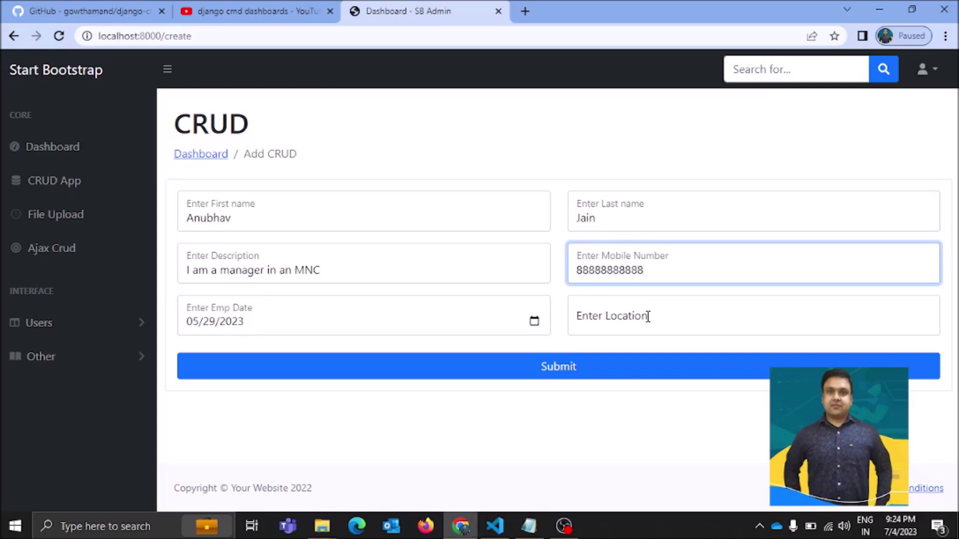
pyautogui.click(648, 317)
pyautogui.write('Ghaziabad')
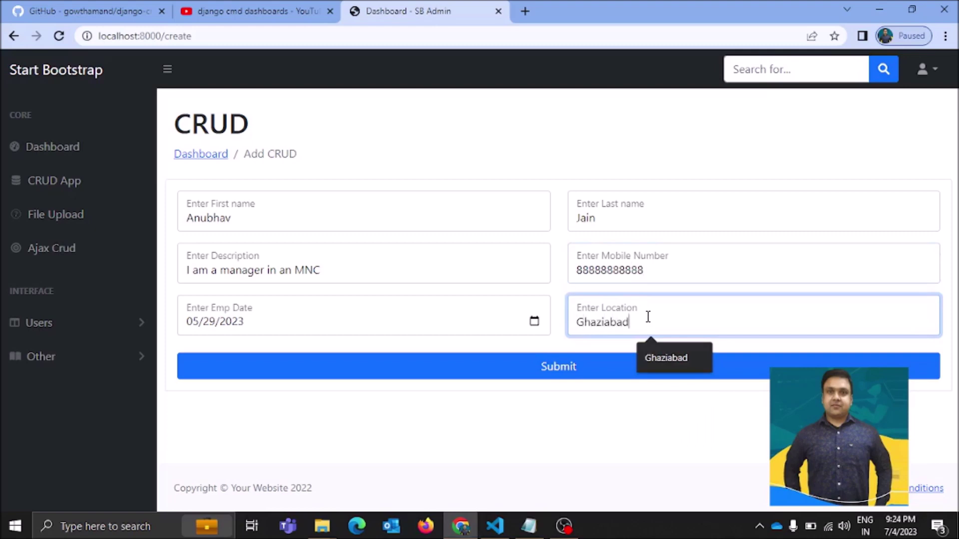
pyautogui.click(559, 366)
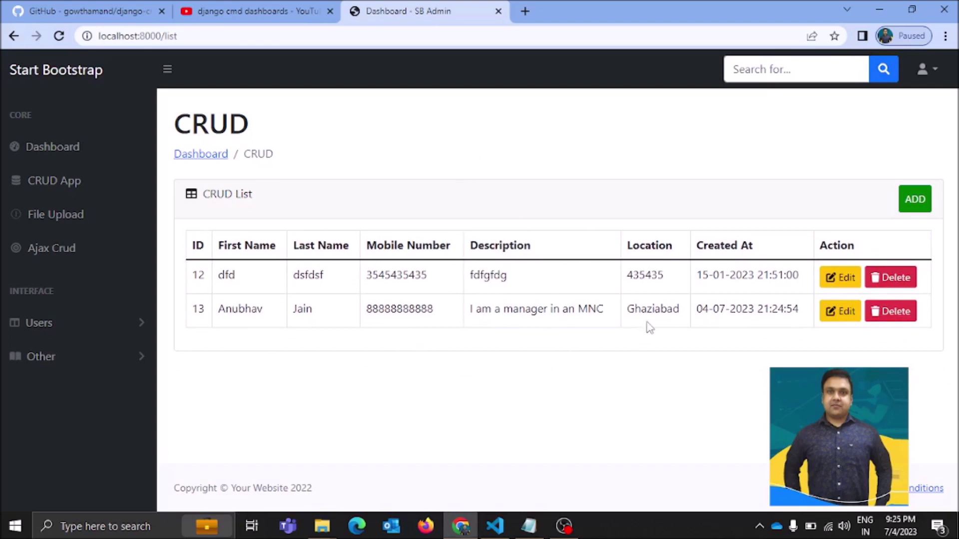
# - Edit record 13, trimming ' MNC' so the description reads 'I am a manager', and submit
pyautogui.click(849, 317)
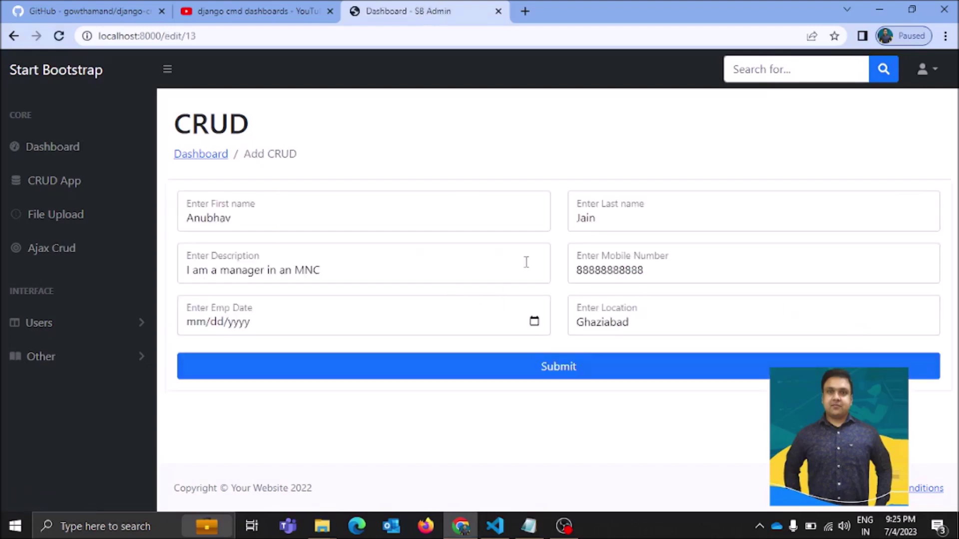
pyautogui.click(425, 270)
pyautogui.press('BackSpace')
pyautogui.press('BackSpace')
pyautogui.press('BackSpace')
pyautogui.press('BackSpace')
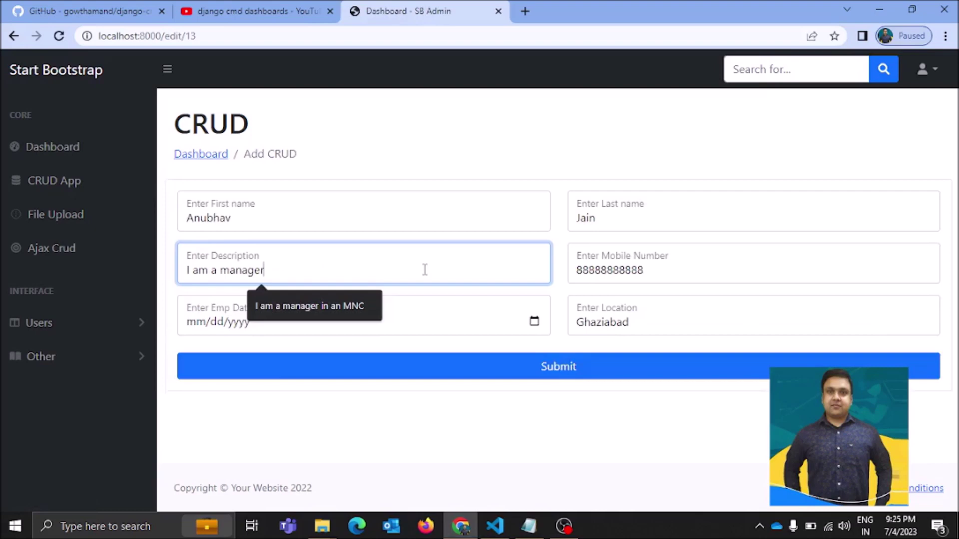
pyautogui.click(462, 368)
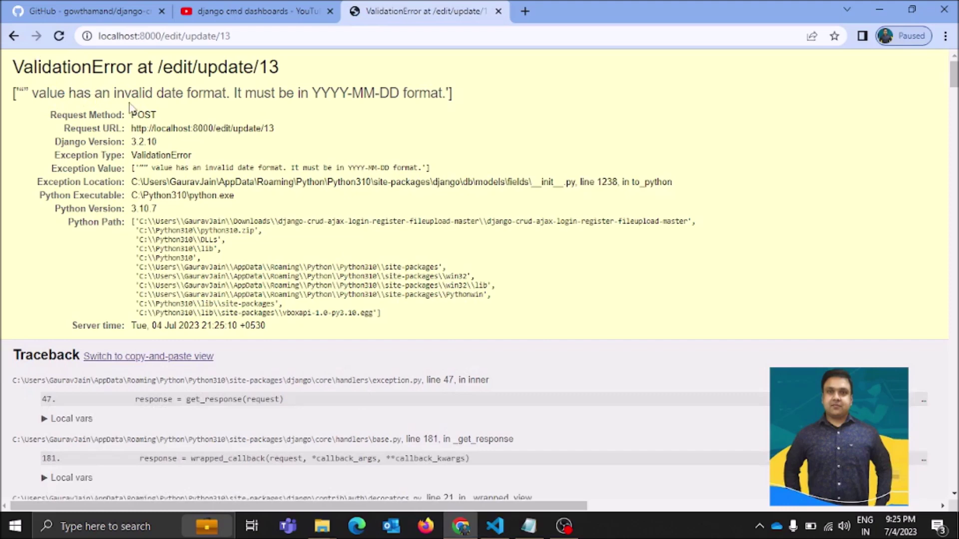
# - Return to the edit form, set Emp Date to 07/04/2023, and resubmit record 13
pyautogui.click(14, 36)
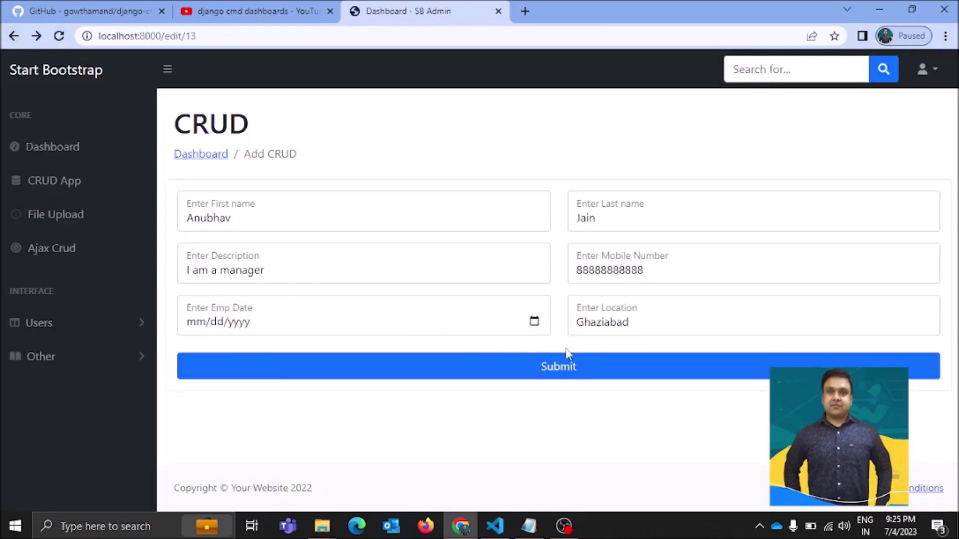
pyautogui.click(533, 322)
pyautogui.click(235, 180)
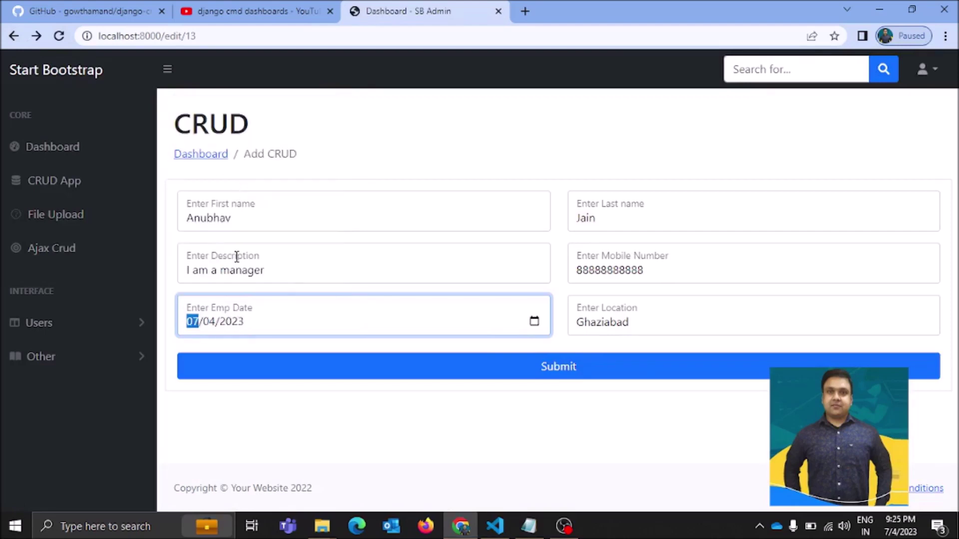
pyautogui.click(554, 368)
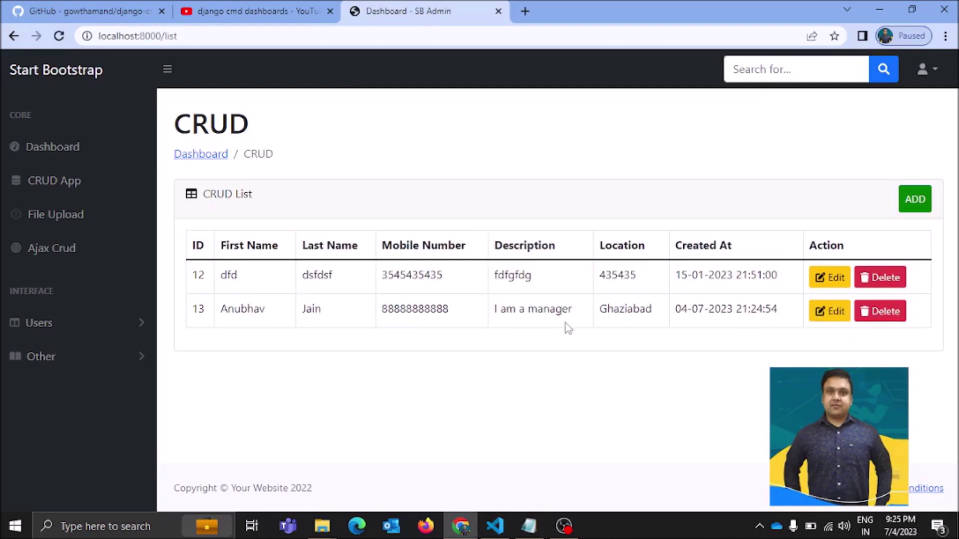
# - Delete record 13 with its red Delete button, leaving only member 12
pyautogui.click(885, 315)
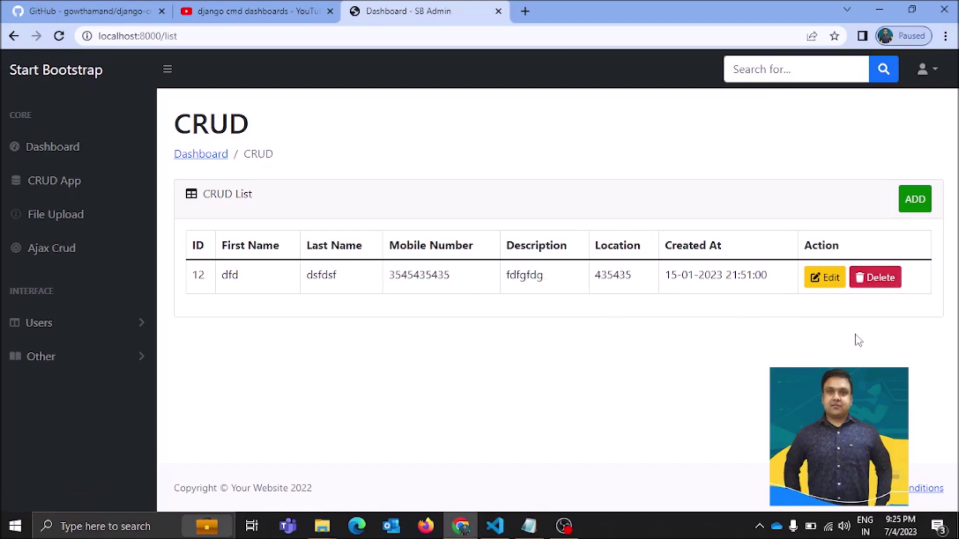
# - Upload Presentation1.pptx from Downloads with the description 'Its a powerpoint presentation'
pyautogui.click(48, 220)
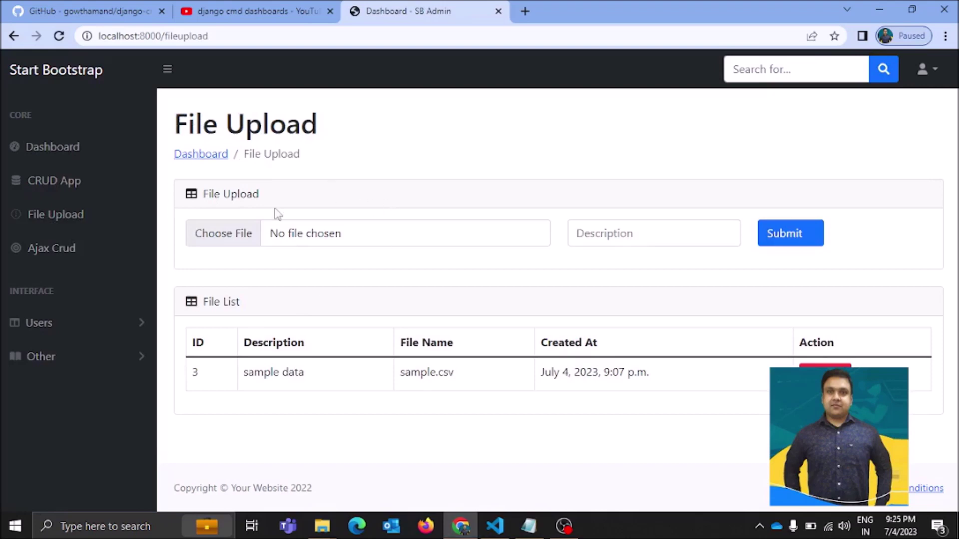
pyautogui.click(231, 236)
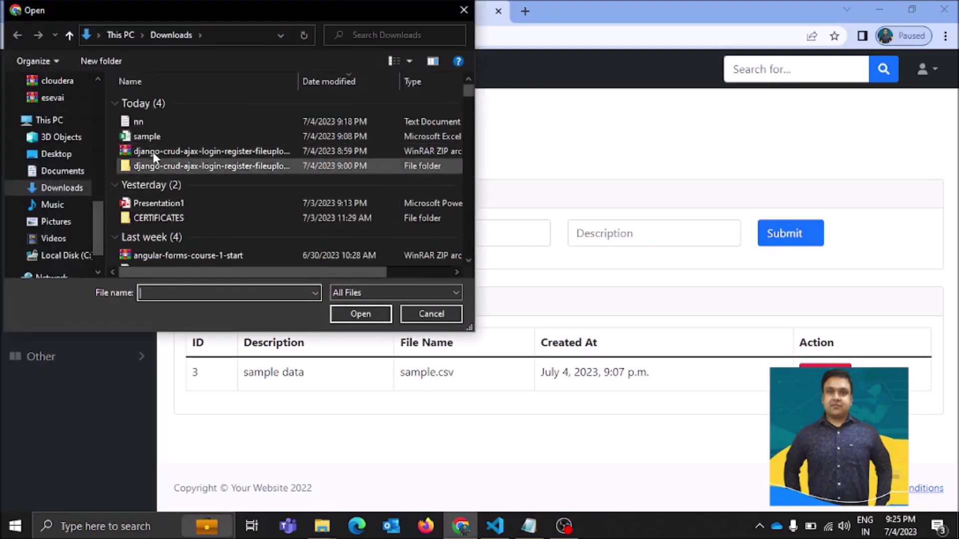
pyautogui.doubleClick(147, 204)
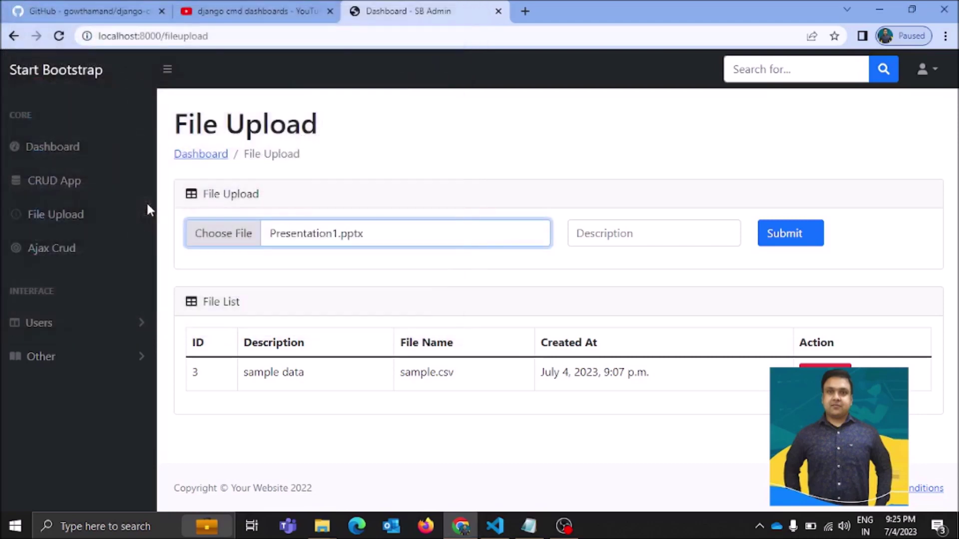
pyautogui.click(782, 245)
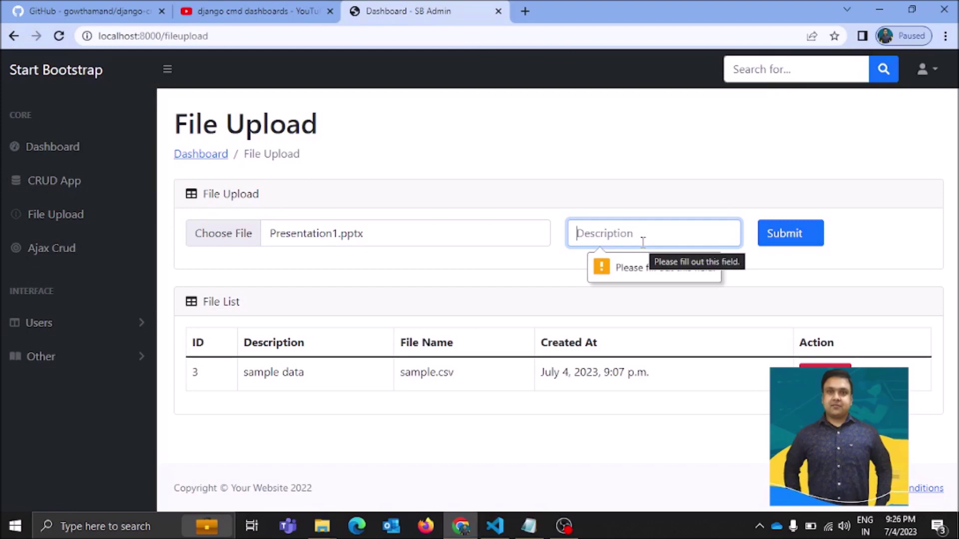
pyautogui.write('Its a powerpoint presentatio')
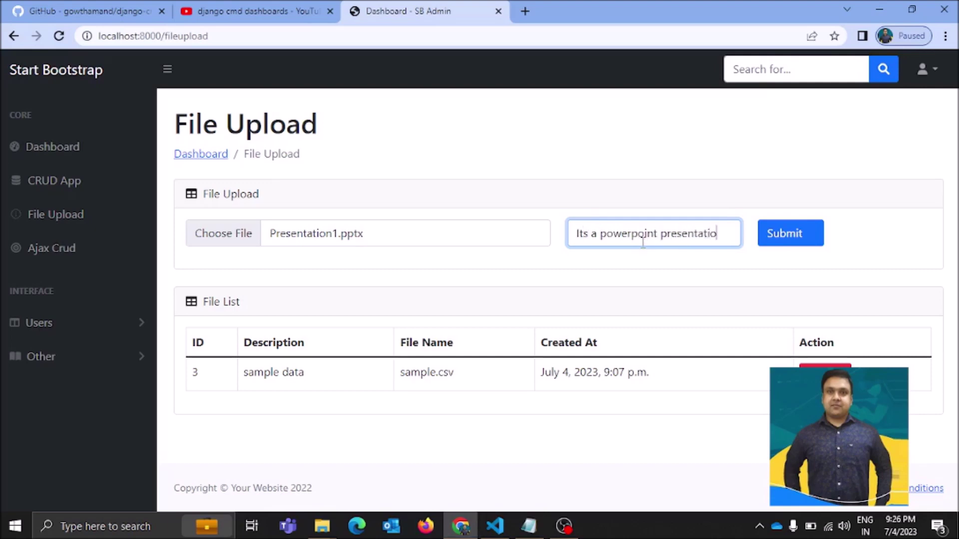
pyautogui.write('n')
pyautogui.click(807, 235)
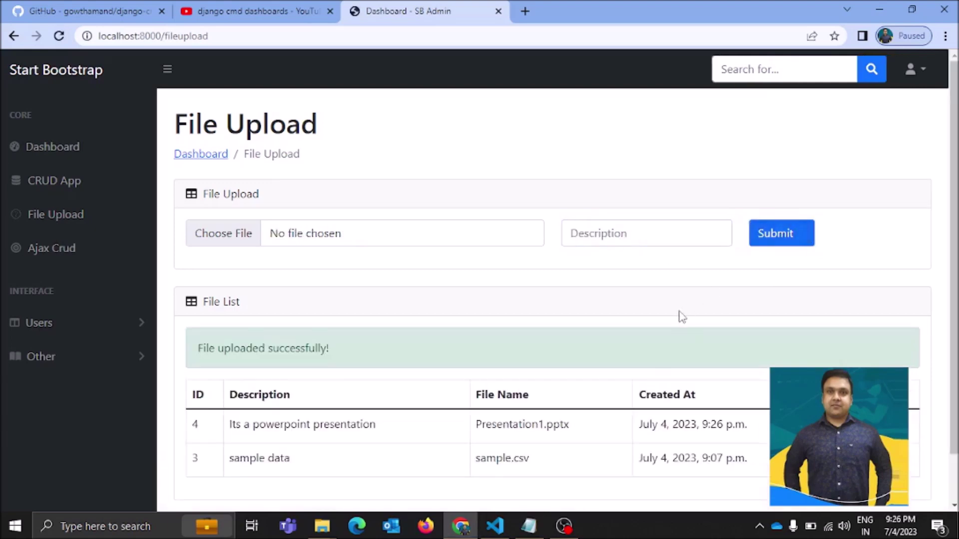
pyautogui.scroll(-1, 669, 332)
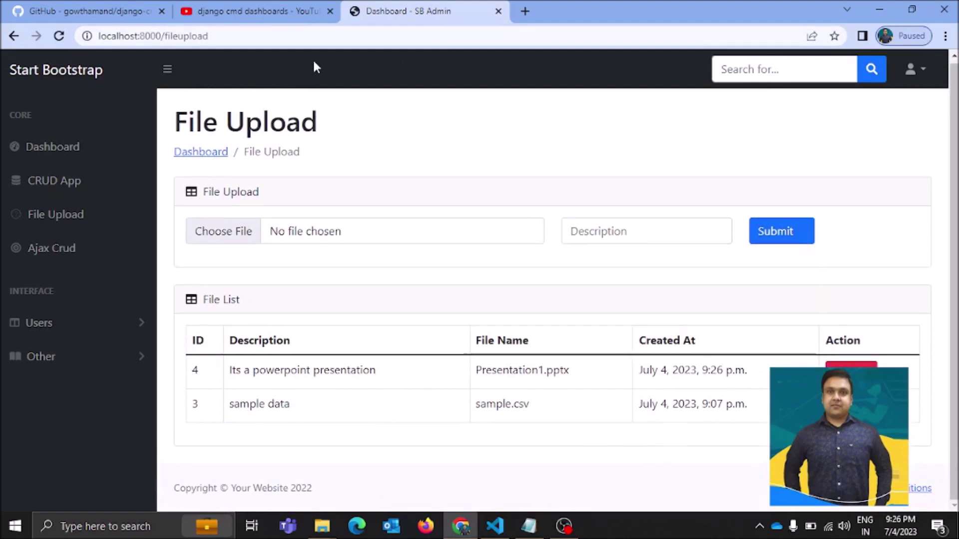
# - In a new tab, enter the address localhost:800/admin
pyautogui.click(526, 12)
pyautogui.click(495, 30)
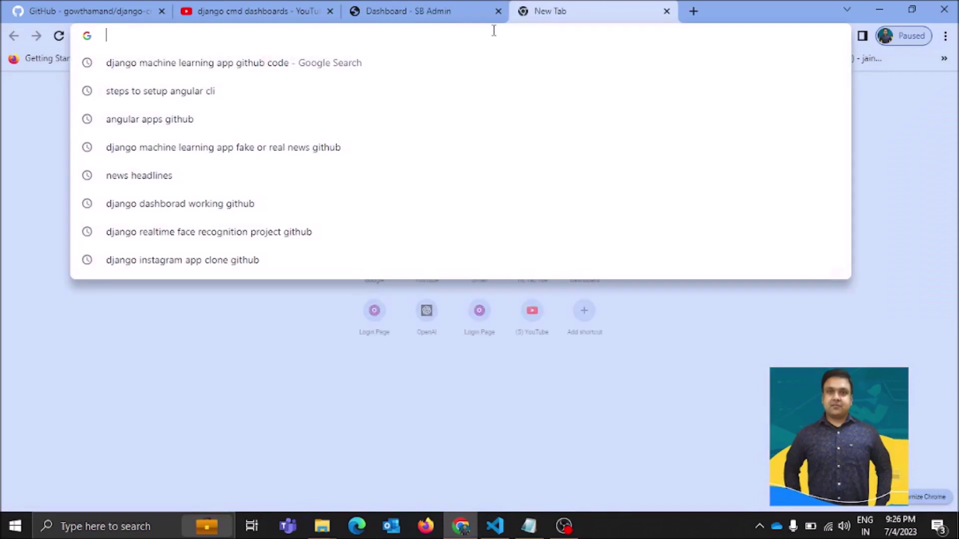
pyautogui.write('localho')
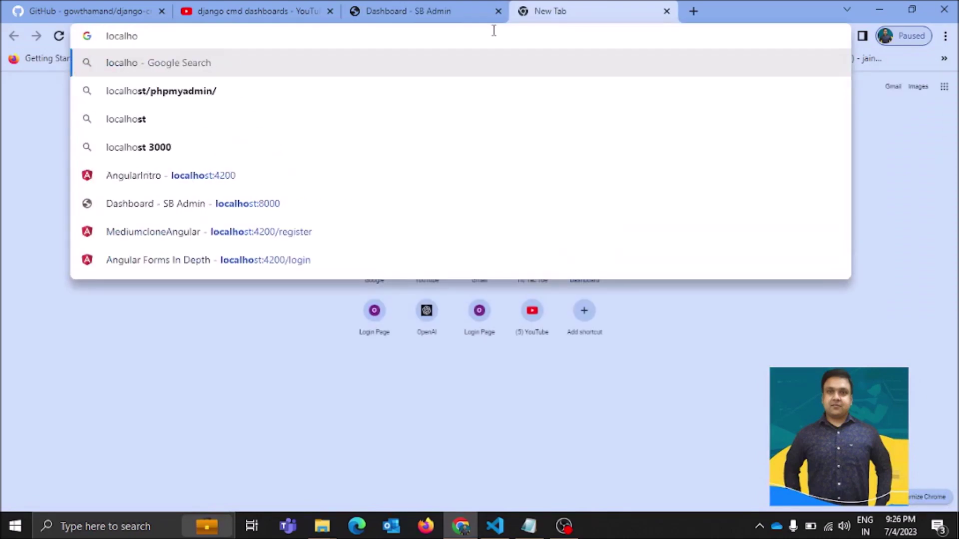
pyautogui.write('st')
pyautogui.press('Delete')
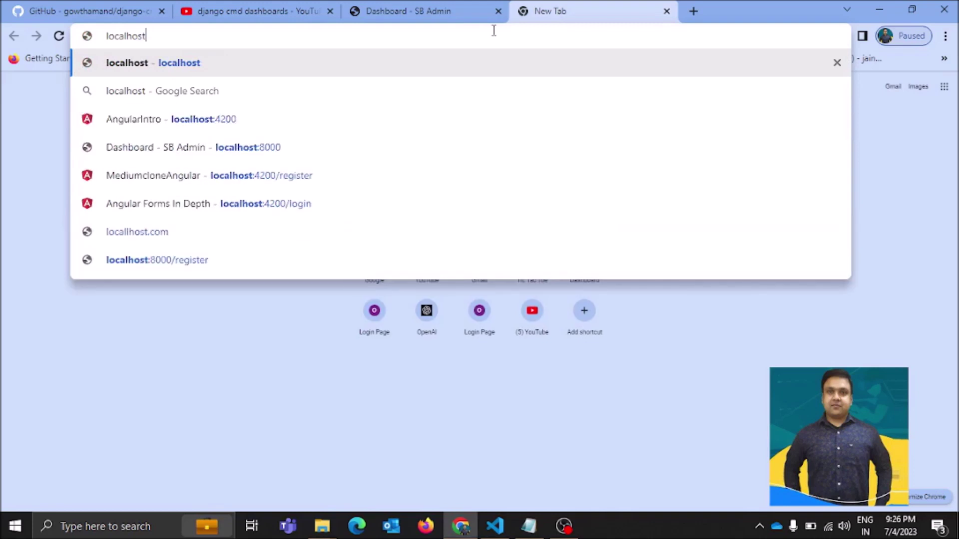
pyautogui.write(':800/admin')
pyautogui.press('Return')
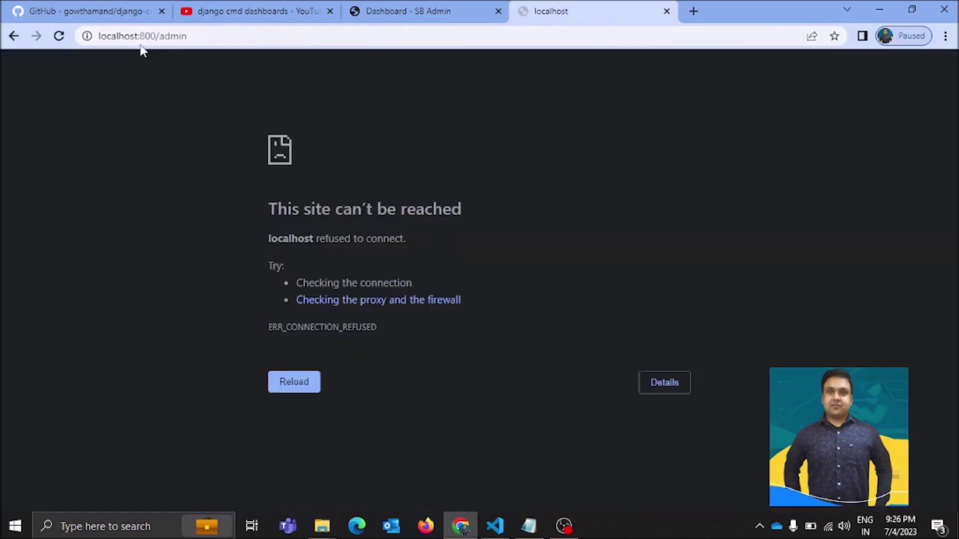
# - Correct the port to 8000 and load the Django admin site at localhost:8000/admin
pyautogui.click(153, 33)
pyautogui.press('Return')
pyautogui.click(157, 35)
pyautogui.write('0')
pyautogui.press('Return')
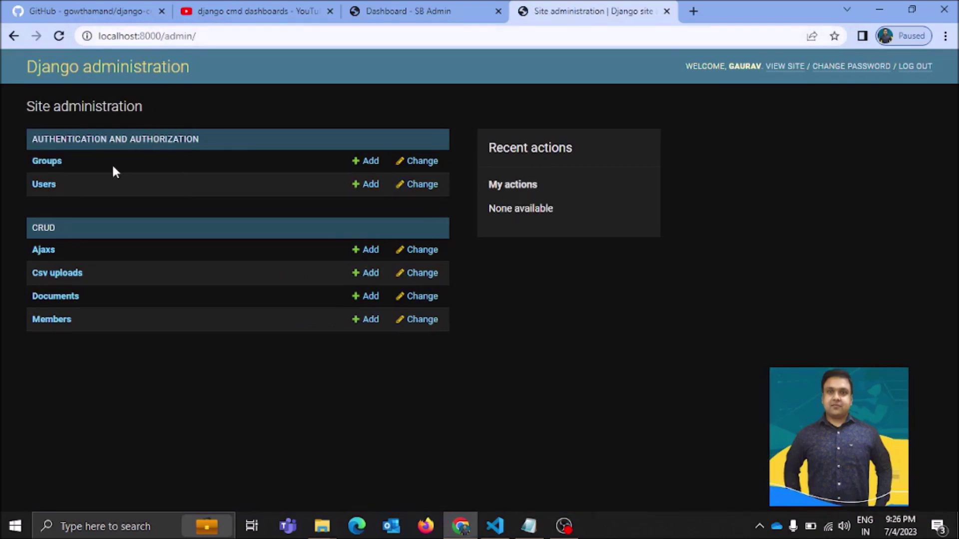
# - Inspect CsvUpload objects 55 and 1 in the Csv uploads list
pyautogui.click(46, 281)
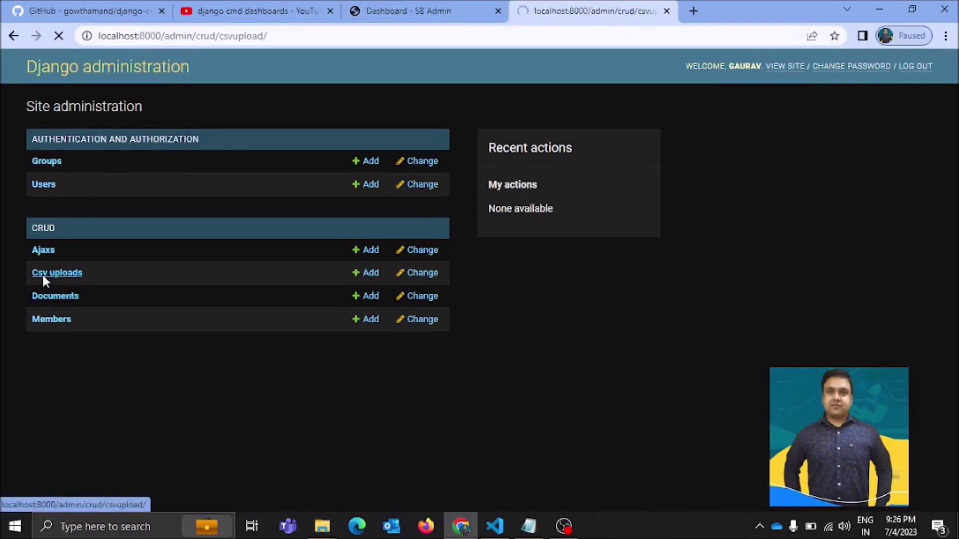
pyautogui.scroll(-4, 303, 265)
pyautogui.scroll(5, 302, 257)
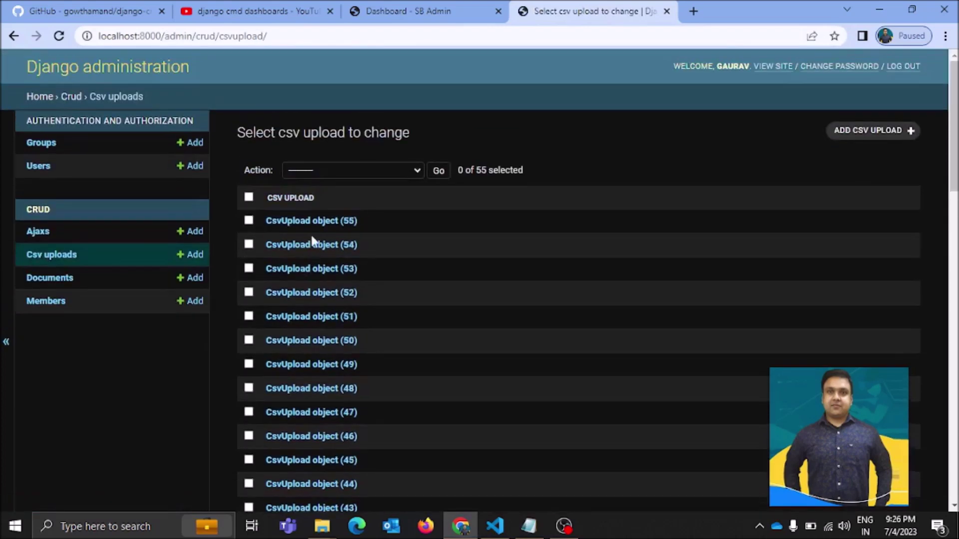
pyautogui.click(315, 221)
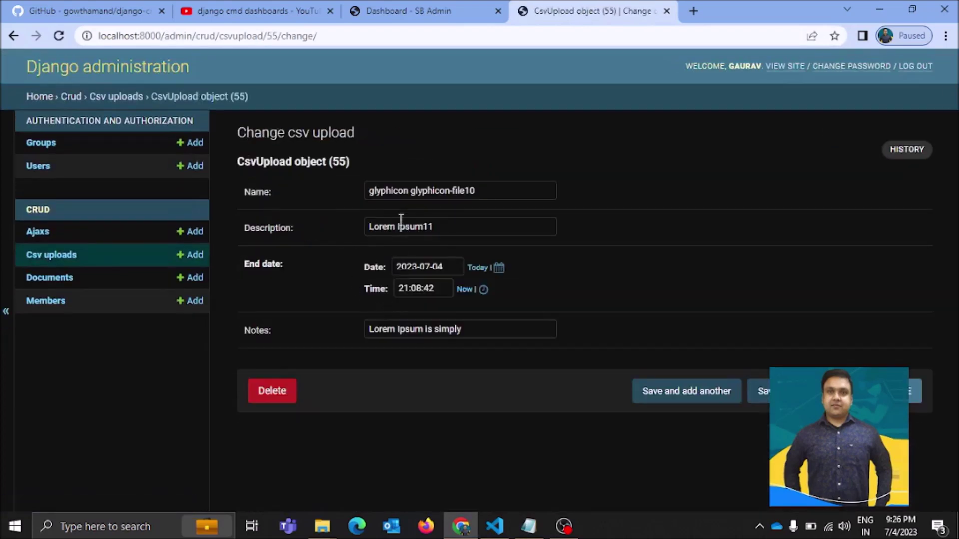
pyautogui.click(15, 37)
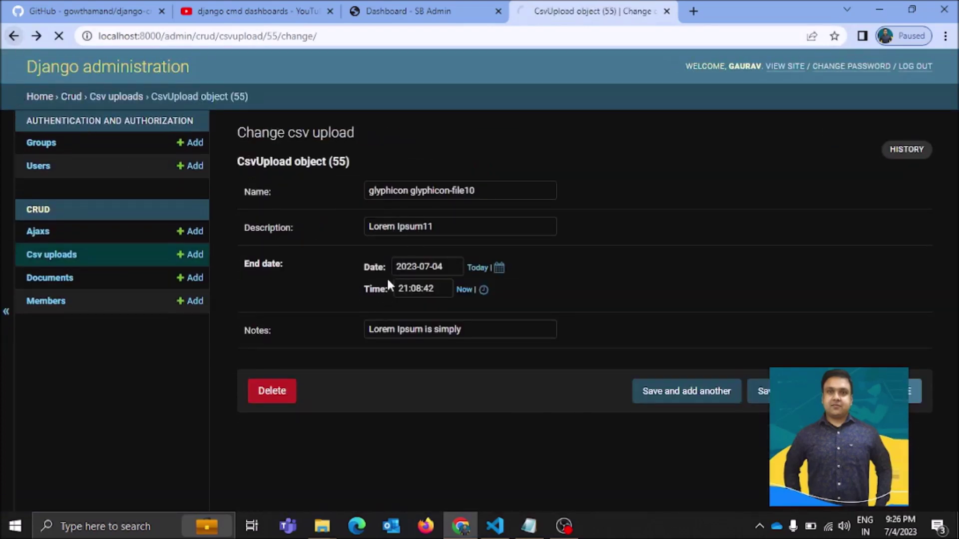
pyautogui.scroll(-10, 370, 280)
pyautogui.scroll(-12, 363, 290)
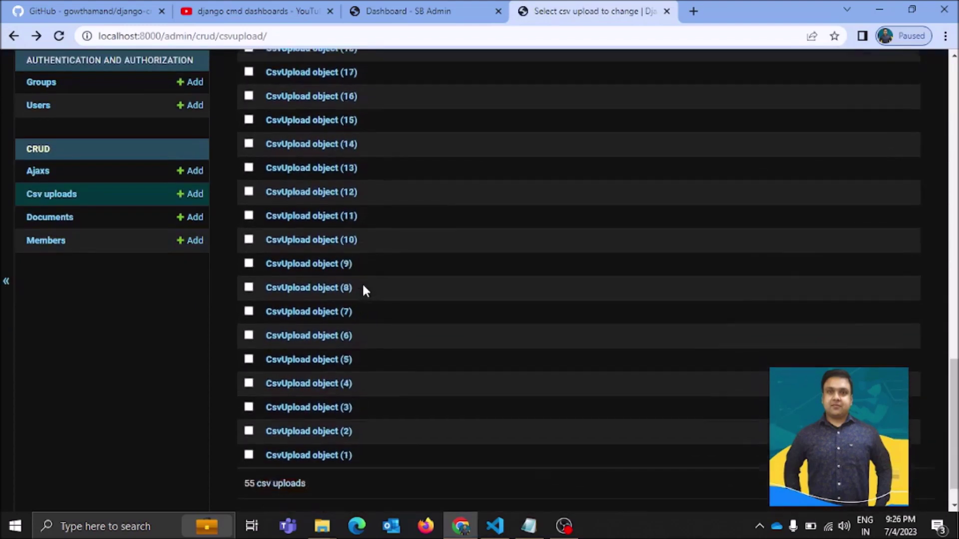
pyautogui.click(302, 420)
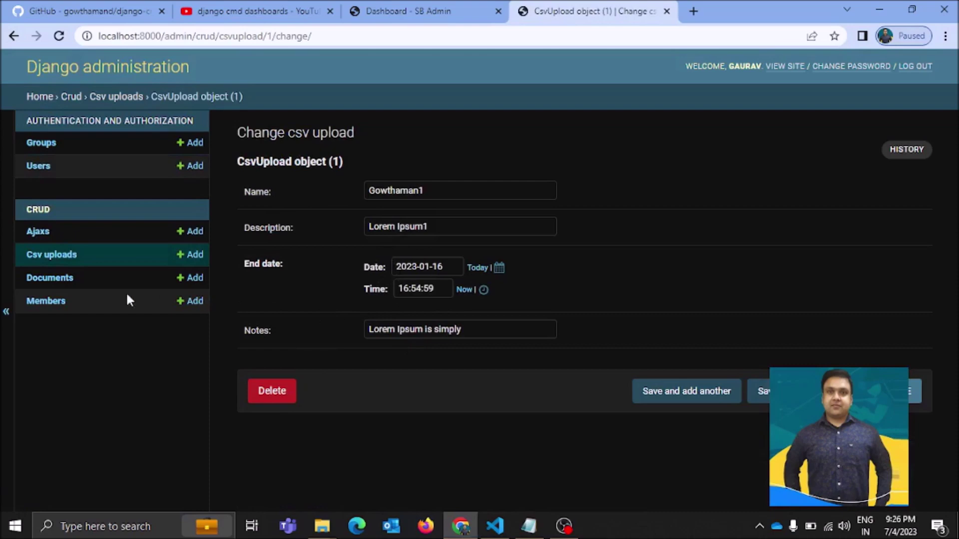
# - View Document object (4), then return to the SB Admin dashboard tab
pyautogui.click(40, 280)
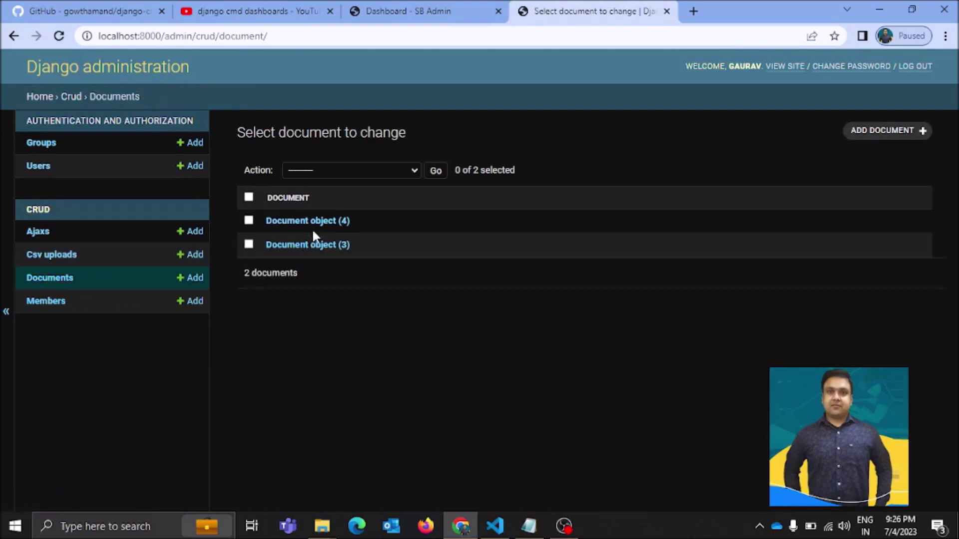
pyautogui.click(313, 223)
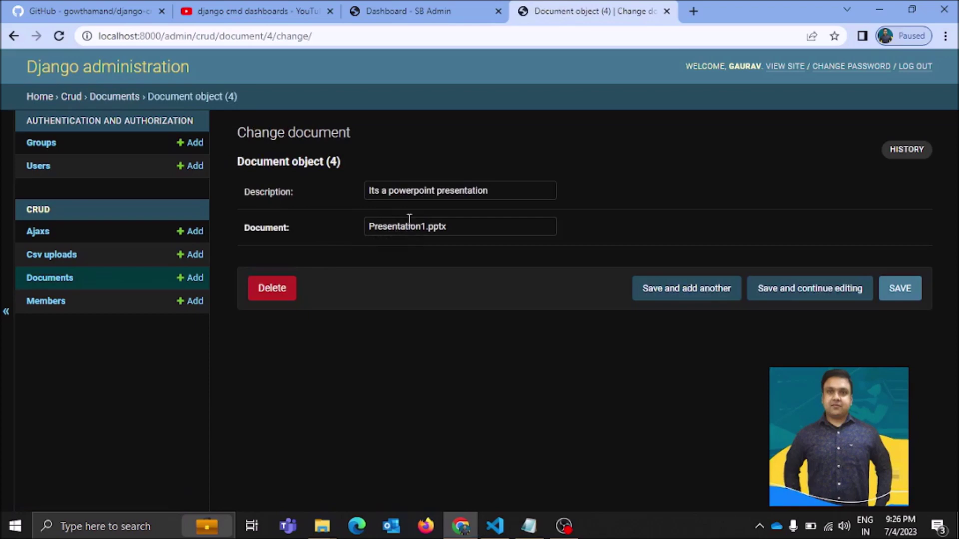
pyautogui.click(424, 11)
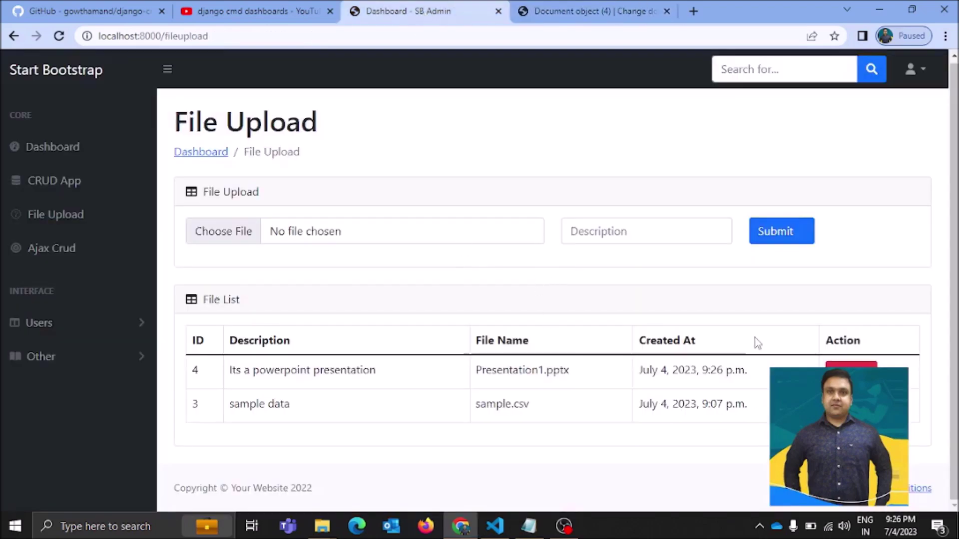
# - Delete the sample.csv entry (ID 3) and highlight the remaining Presentation1.pptx name, date and description
pyautogui.click(851, 404)
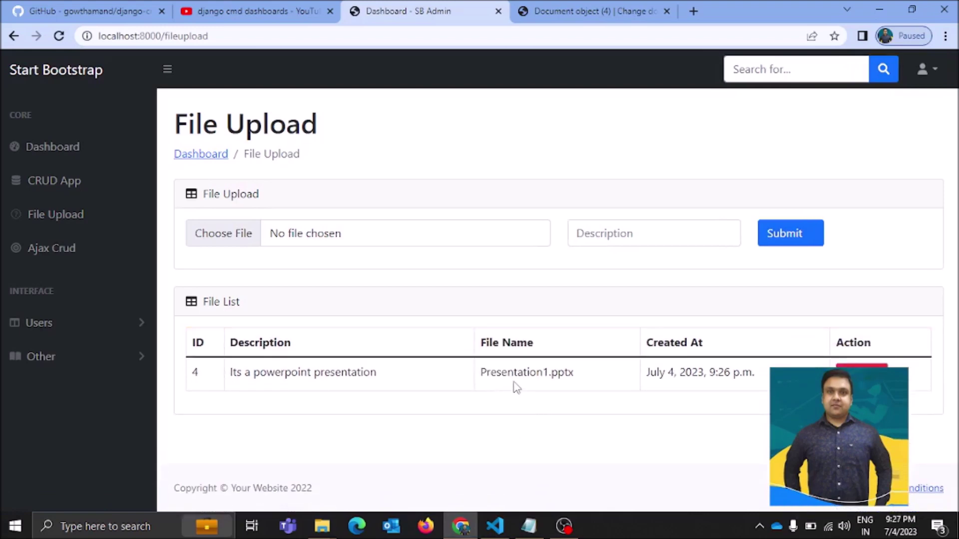
pyautogui.moveTo(482, 372); pyautogui.dragTo(572, 371)
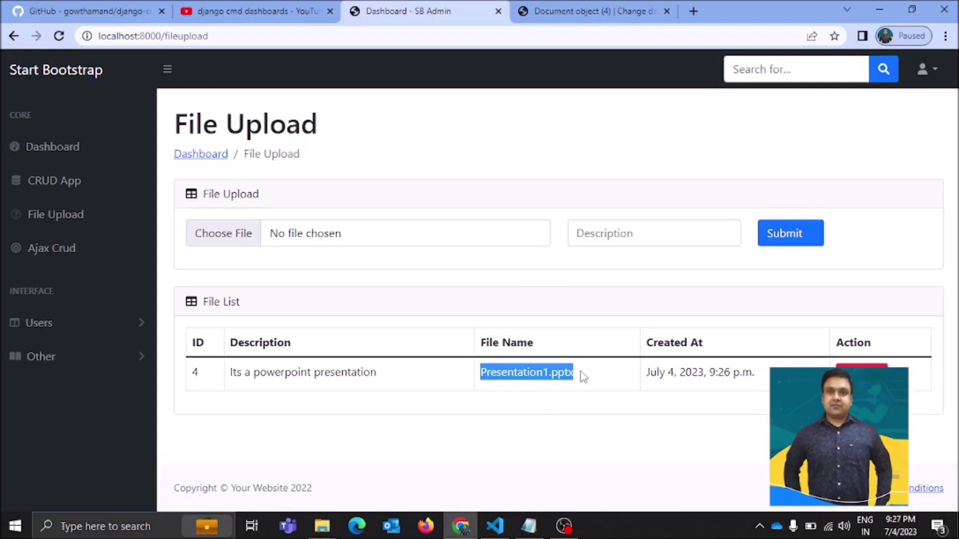
pyautogui.moveTo(646, 374); pyautogui.dragTo(760, 381)
pyautogui.moveTo(231, 375); pyautogui.dragTo(321, 373)
pyautogui.click(605, 232)
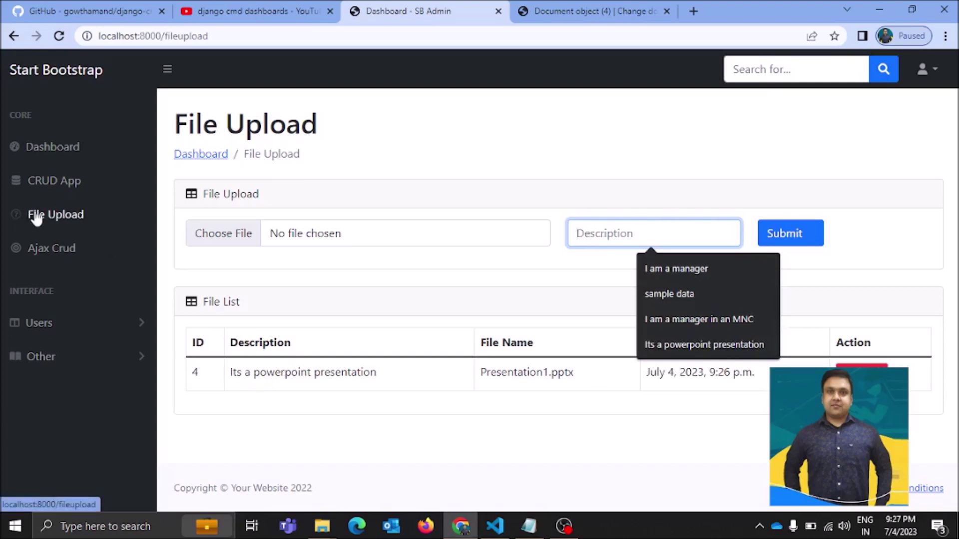
# - On the AJAX page, enter trial text 'Deta' and a sample email address
pyautogui.click(48, 255)
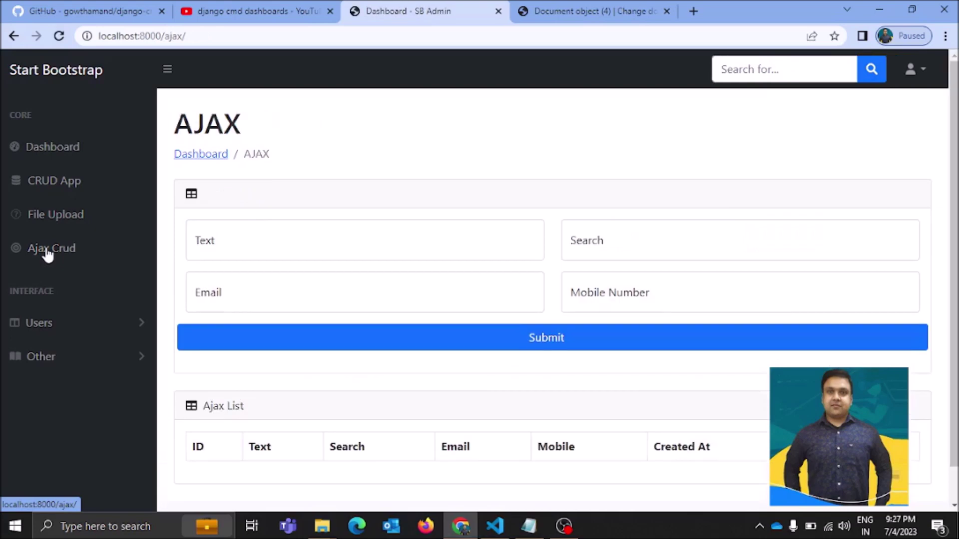
pyautogui.click(272, 242)
pyautogui.scroll(-1, 294, 250)
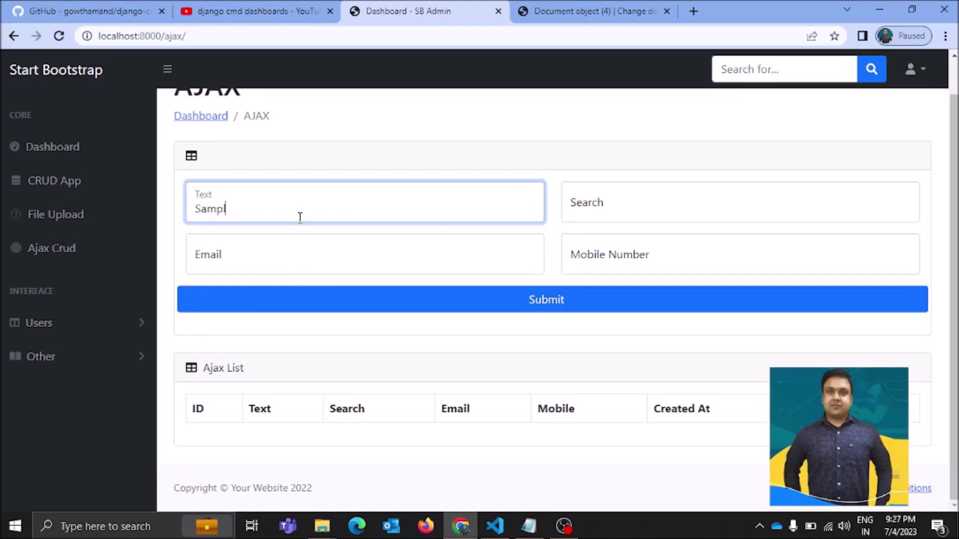
pyautogui.write('Details')
pyautogui.click(279, 261)
pyautogui.write('mpl')
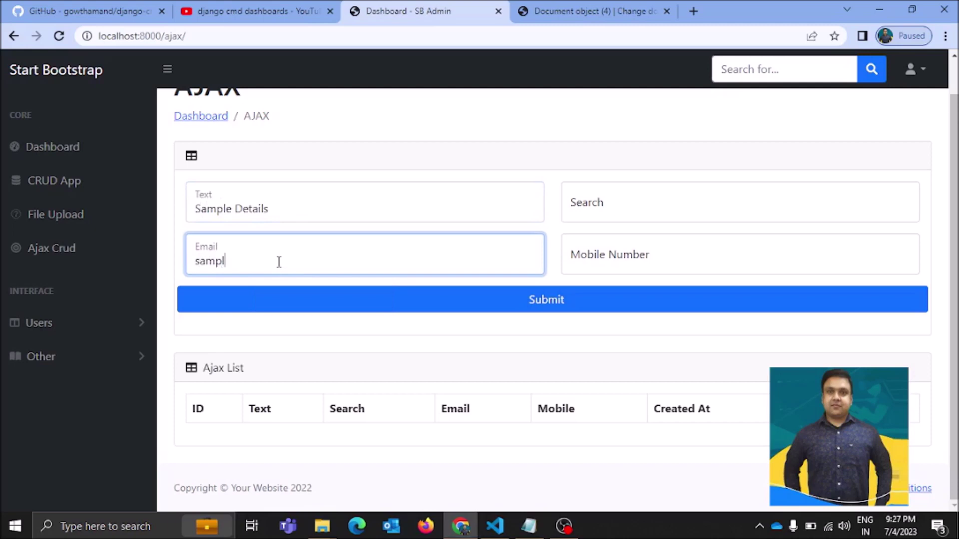
pyautogui.write('e@gmail.com')
# - Clear the trial text and email so the entry form is empty
pyautogui.click(671, 211)
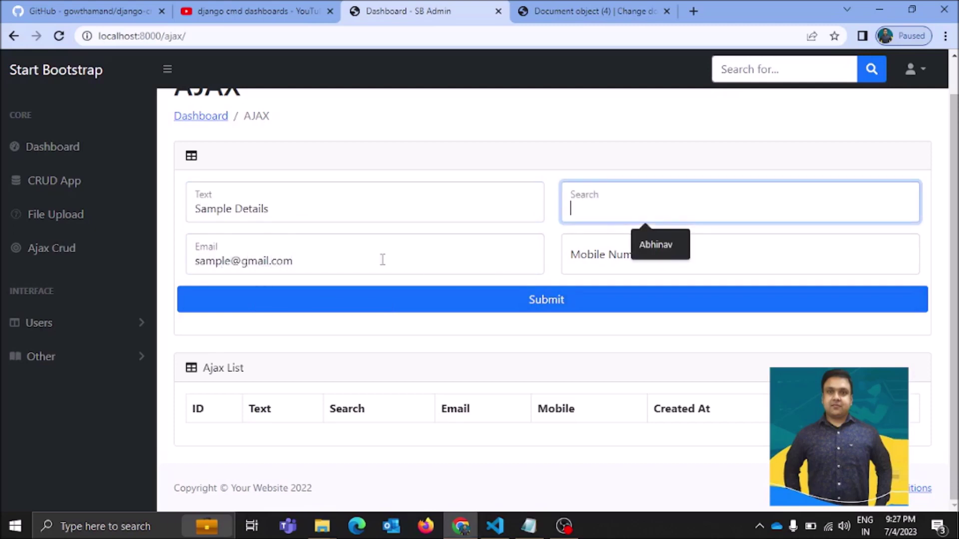
pyautogui.moveTo(385, 259); pyautogui.dragTo(148, 264)
pyautogui.press('BackSpace')
pyautogui.moveTo(274, 208); pyautogui.dragTo(146, 216)
pyautogui.press('BackSpace')
pyautogui.click(336, 171)
pyautogui.scroll(1, 41, 240)
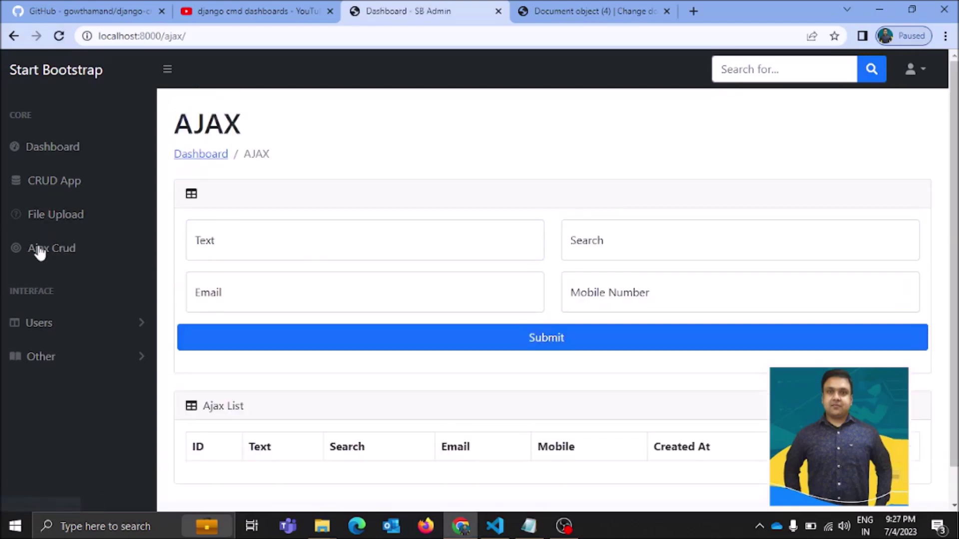
# - Enter text 'Sample Page' and an email address, removing the stray comma
pyautogui.click(229, 235)
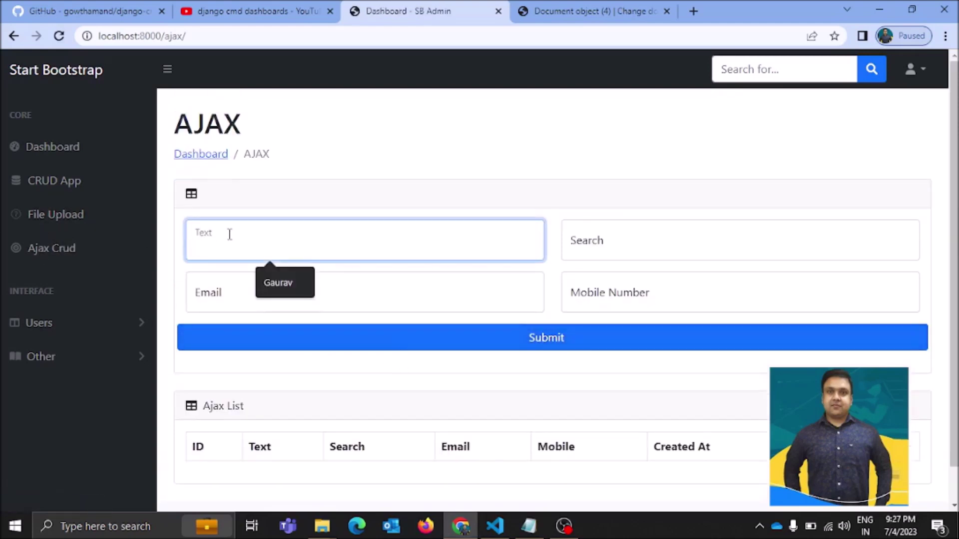
pyautogui.write('Sample ')
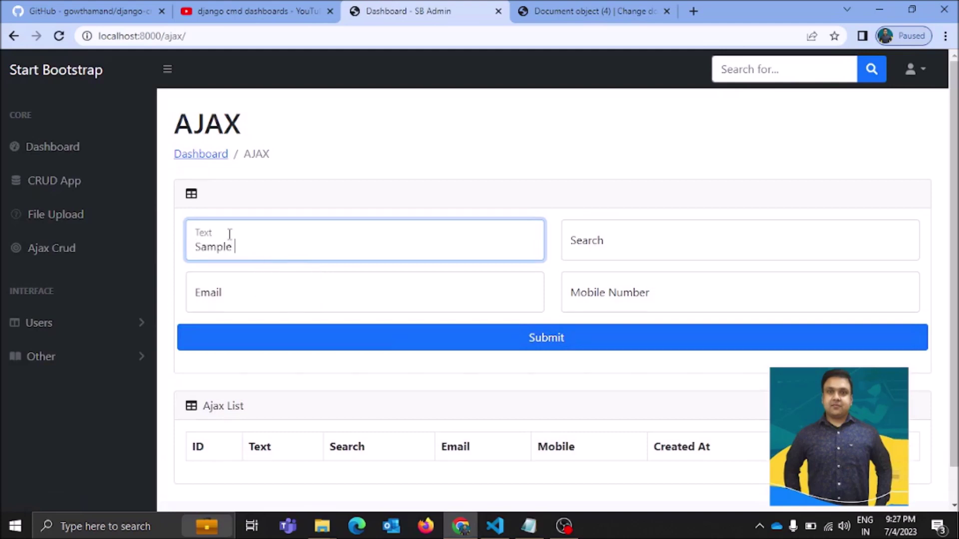
pyautogui.write('Page')
pyautogui.click(247, 293)
pyautogui.write('Sam')
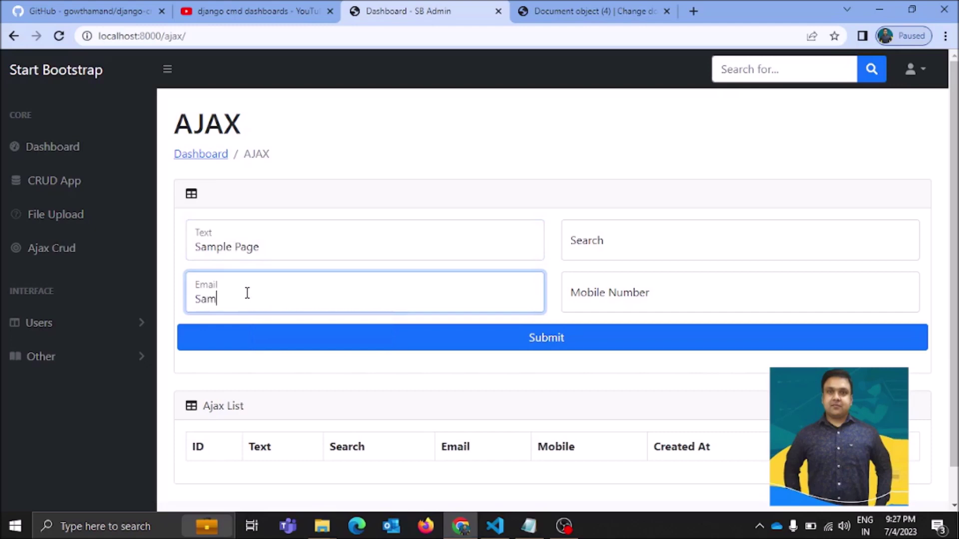
pyautogui.write('ple@gmail.,com')
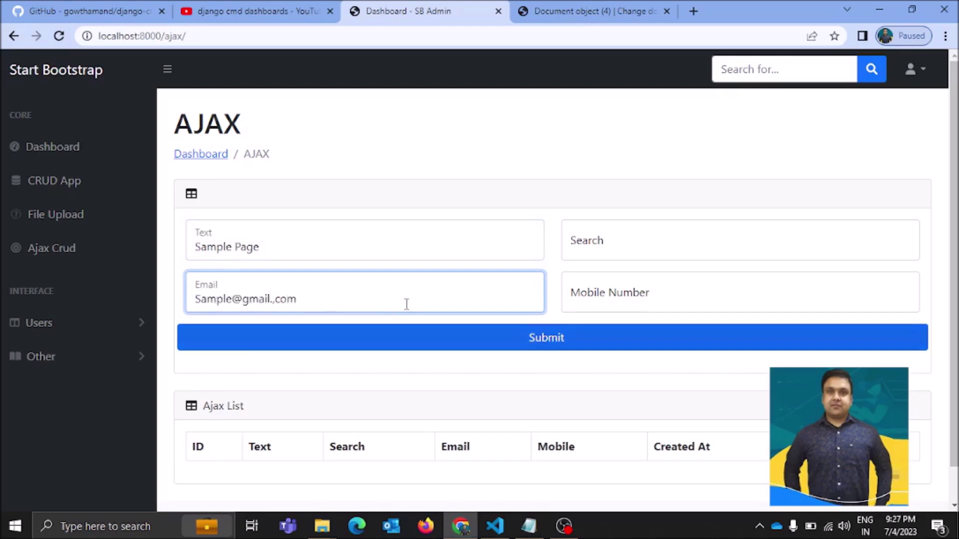
pyautogui.click(277, 300)
pyautogui.press('BackSpace')
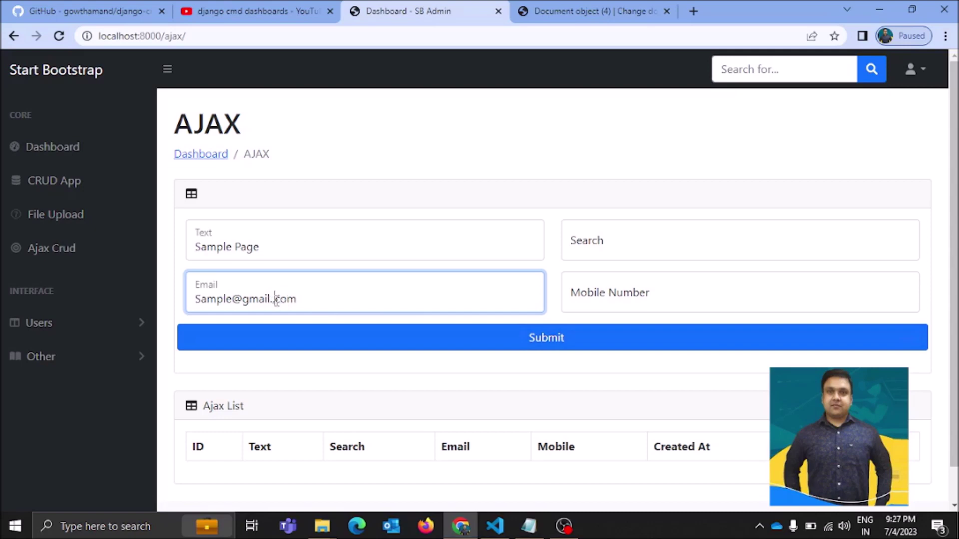
# - Add search term 'sample' and a mobile number, then submit the entry
pyautogui.click(587, 240)
pyautogui.write('sample')
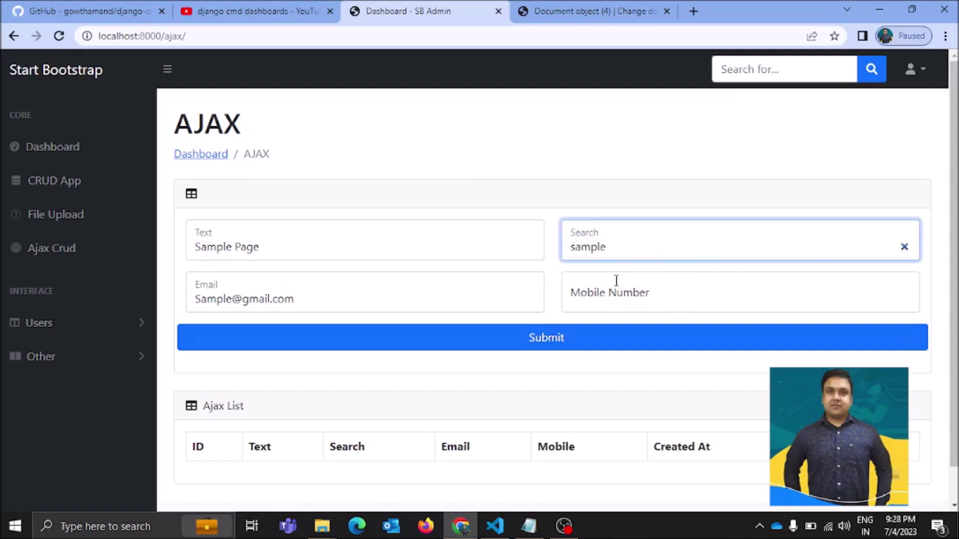
pyautogui.click(614, 300)
pyautogui.write('9999999999')
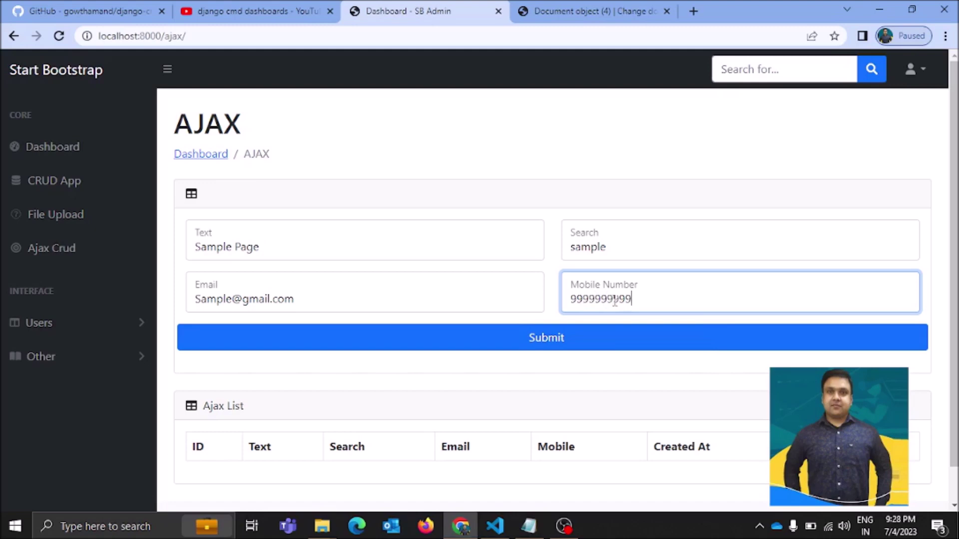
pyautogui.click(547, 345)
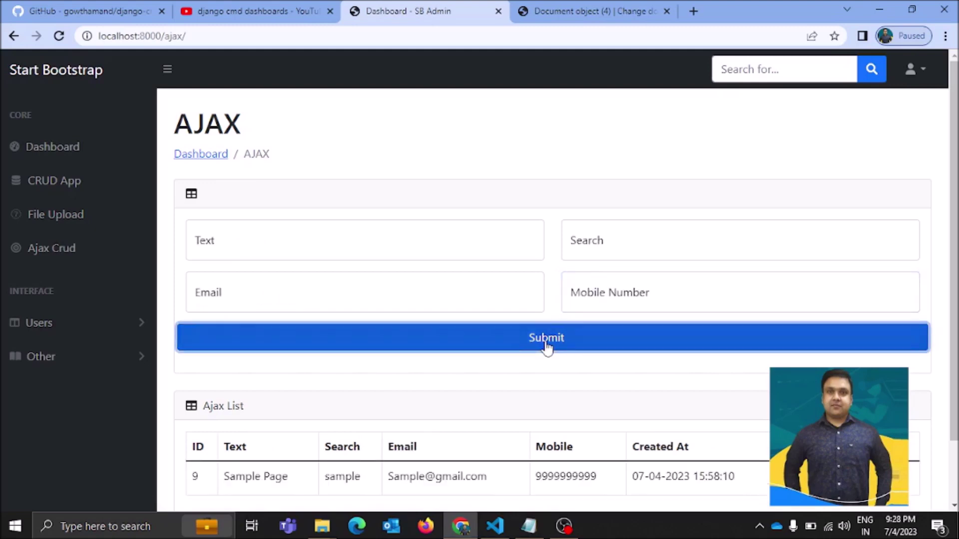
pyautogui.scroll(-2, 460, 397)
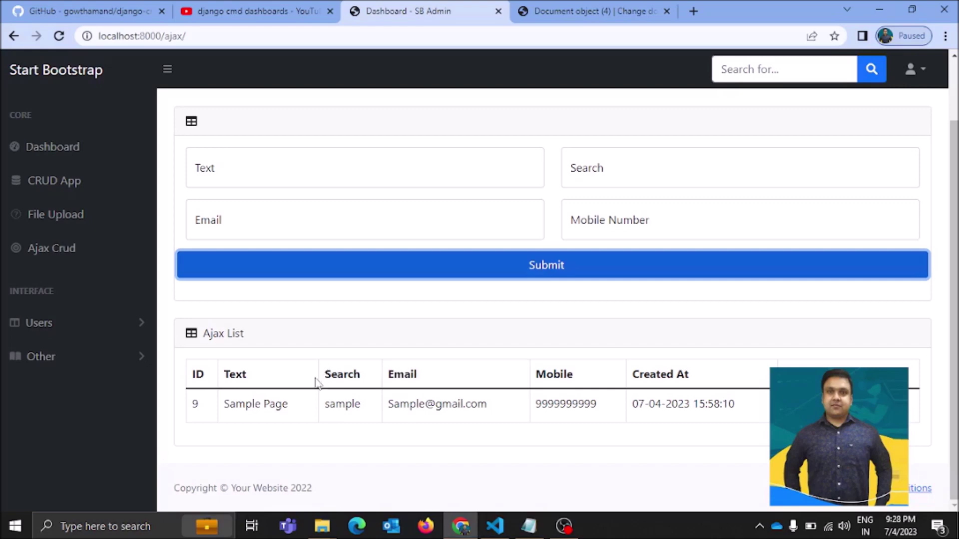
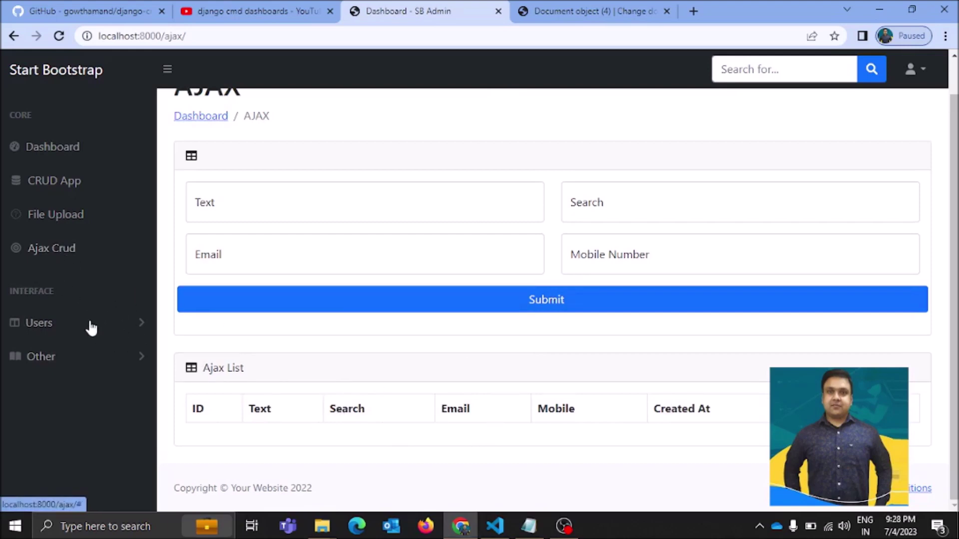
# - Open Users > User List at localhost:8000/users/, which shows the single user with ID 3
pyautogui.click(95, 327)
pyautogui.click(86, 361)
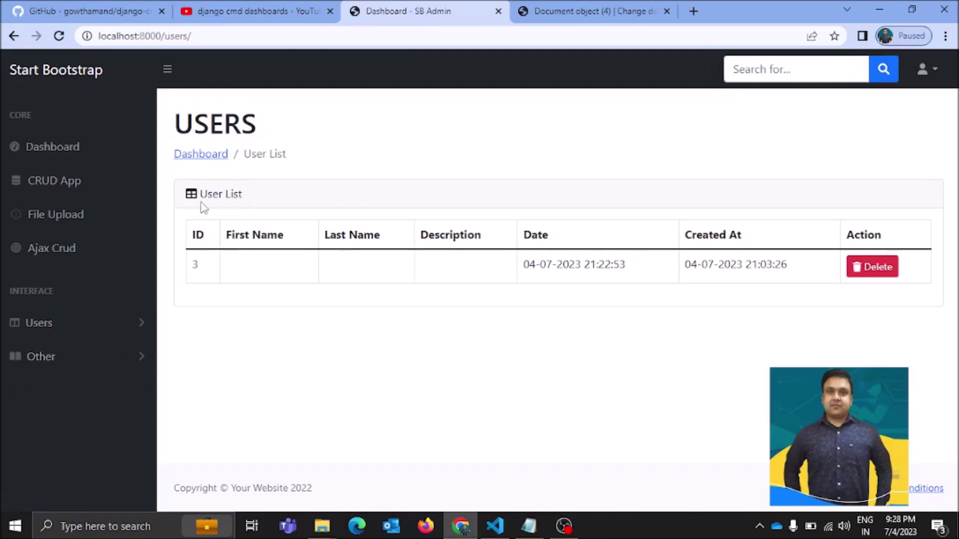
# - Delete user 3, then try logging in with the saved username and a password, which is rejected
pyautogui.click(881, 274)
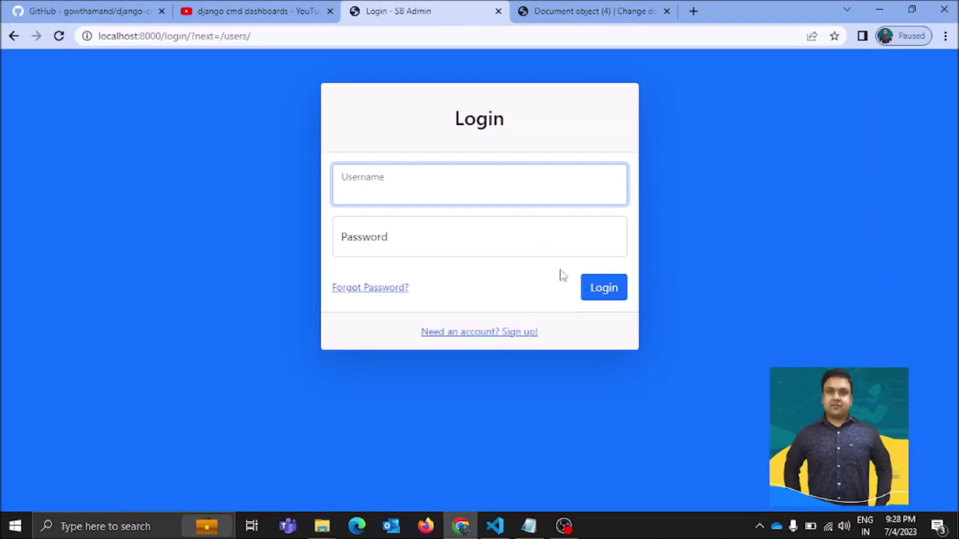
pyautogui.click(394, 199)
pyautogui.click(435, 235)
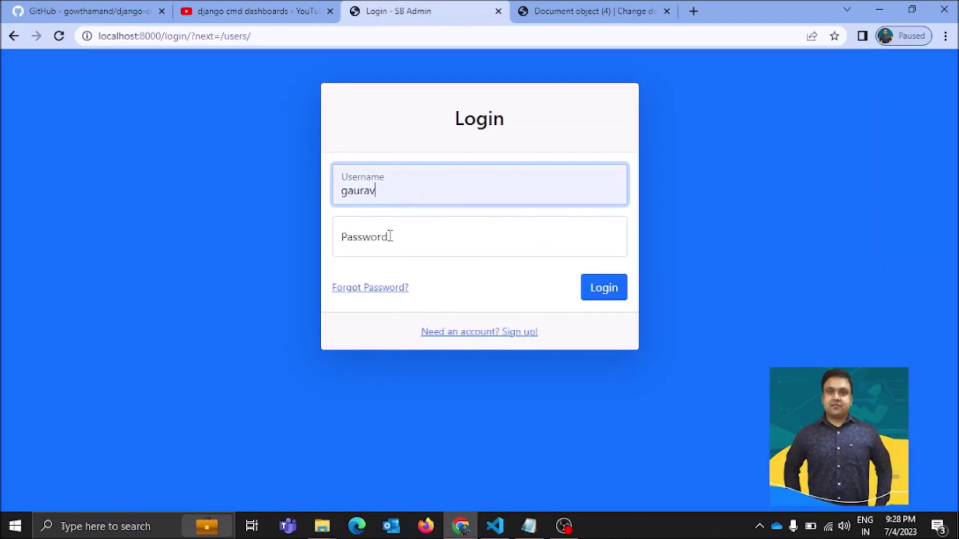
pyautogui.click(390, 236)
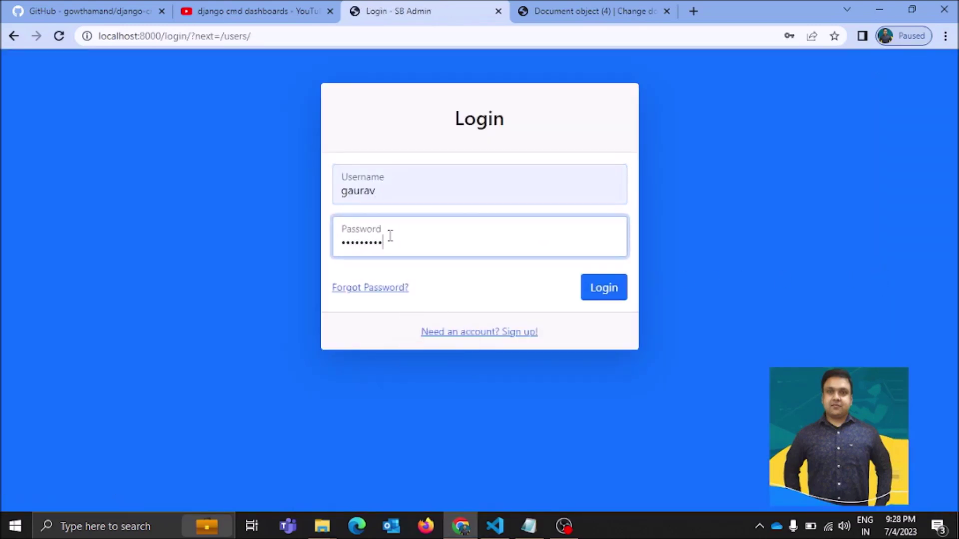
pyautogui.click(602, 289)
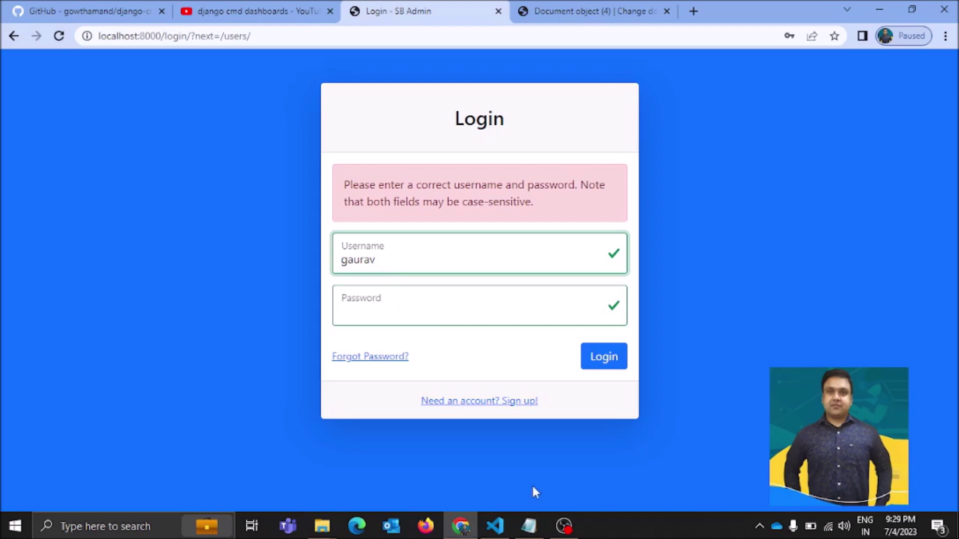
pyautogui.click(494, 526)
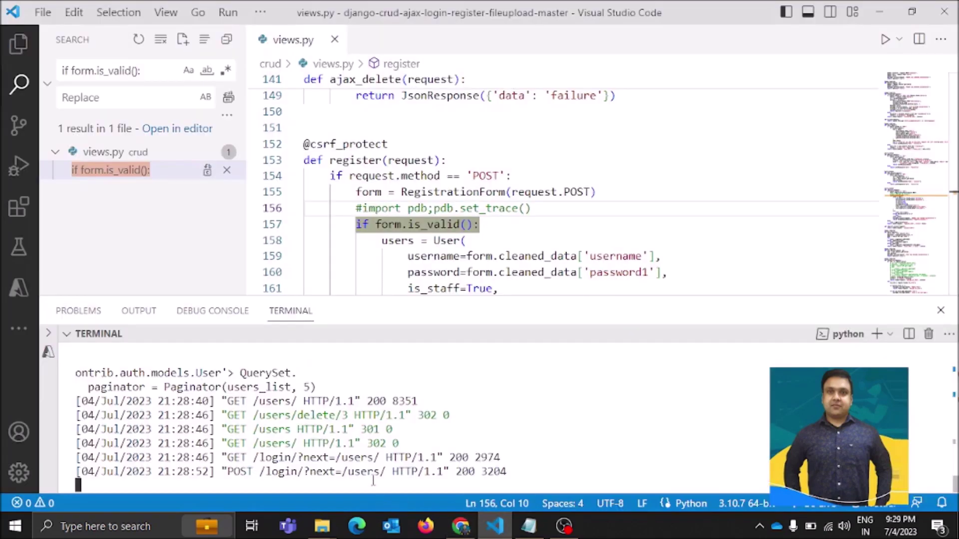
# - Stop the server and create a new superuser with a blank email, bypassing password validation
pyautogui.hotkey('ctrl', 'c')
pyautogui.press('Up')
pyautogui.press('Up')
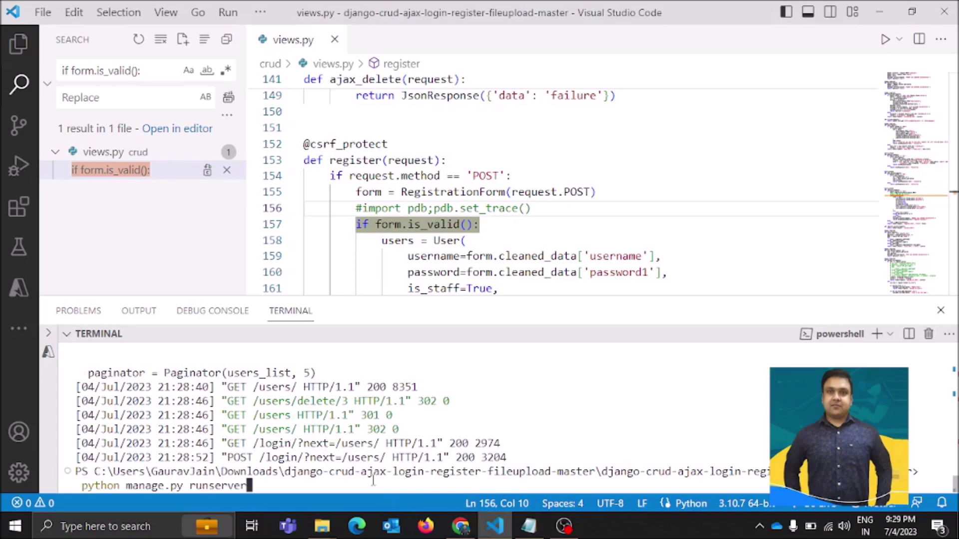
pyautogui.press('Return')
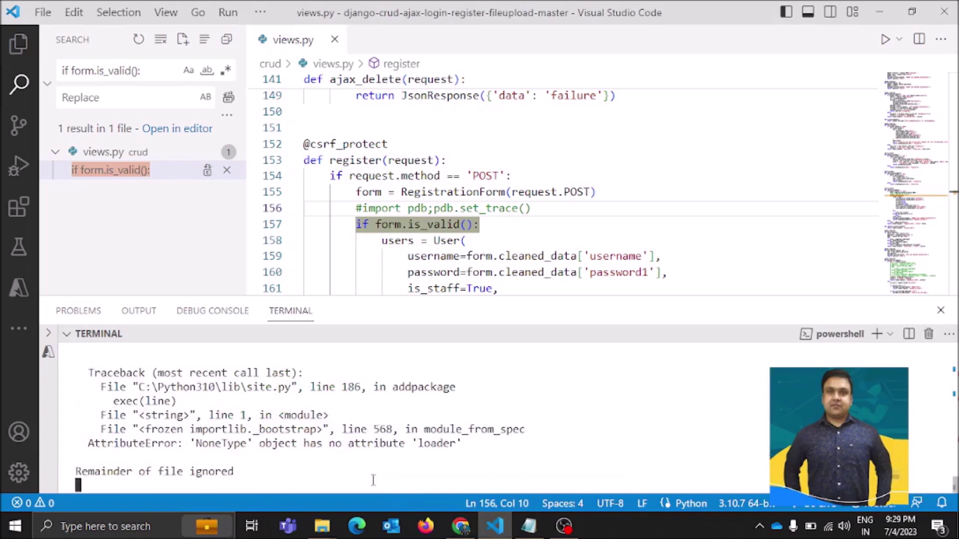
pyautogui.write('gaurav')
pyautogui.press('Return')
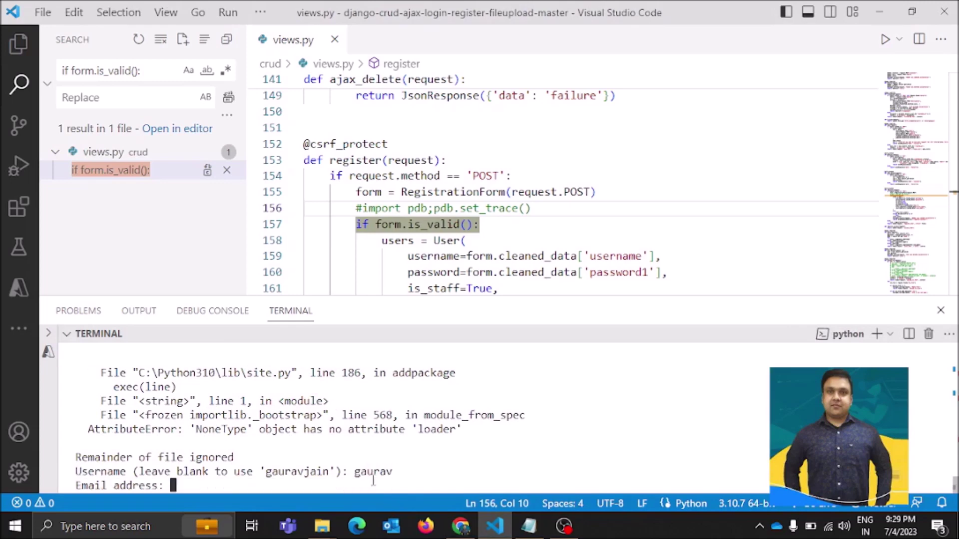
pyautogui.press('Return')
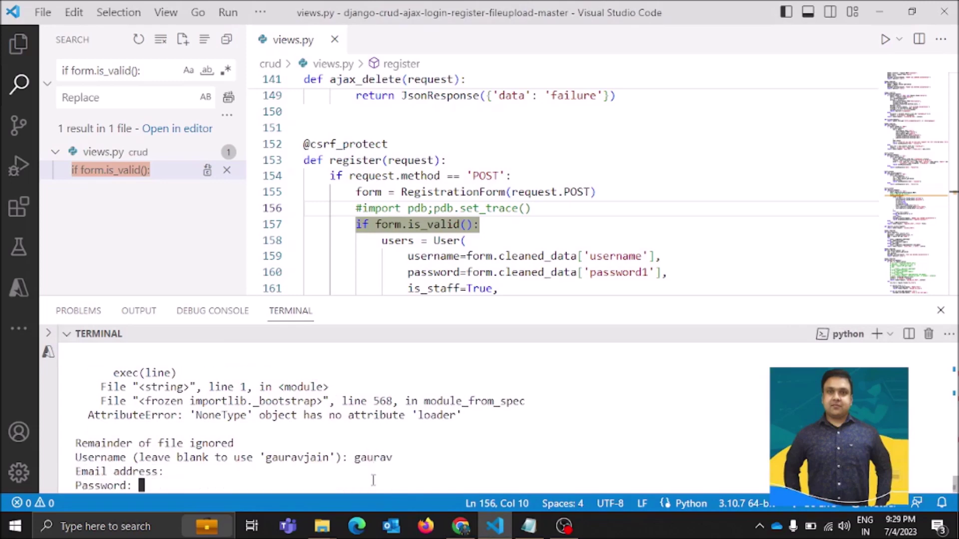
pyautogui.press('Return')
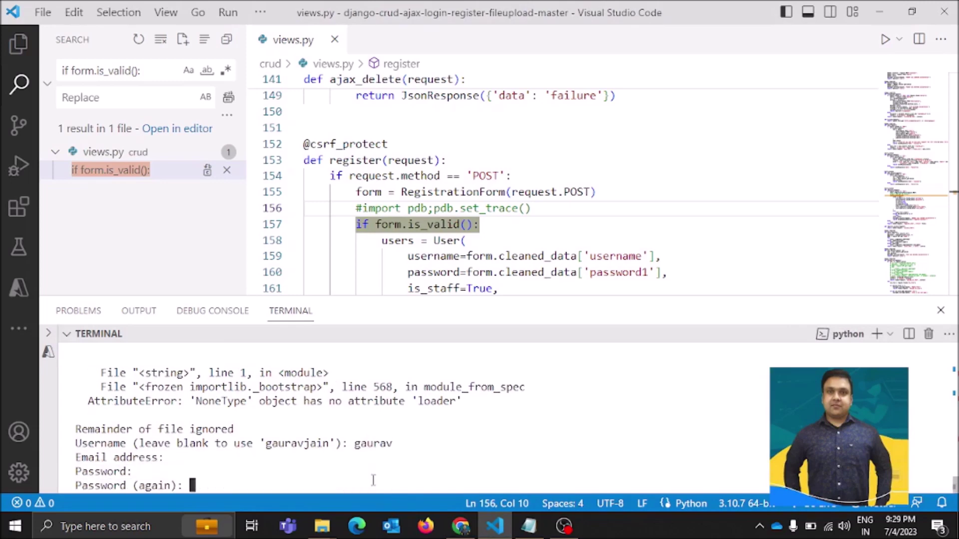
pyautogui.press('Return')
pyautogui.write('y')
pyautogui.press('Return')
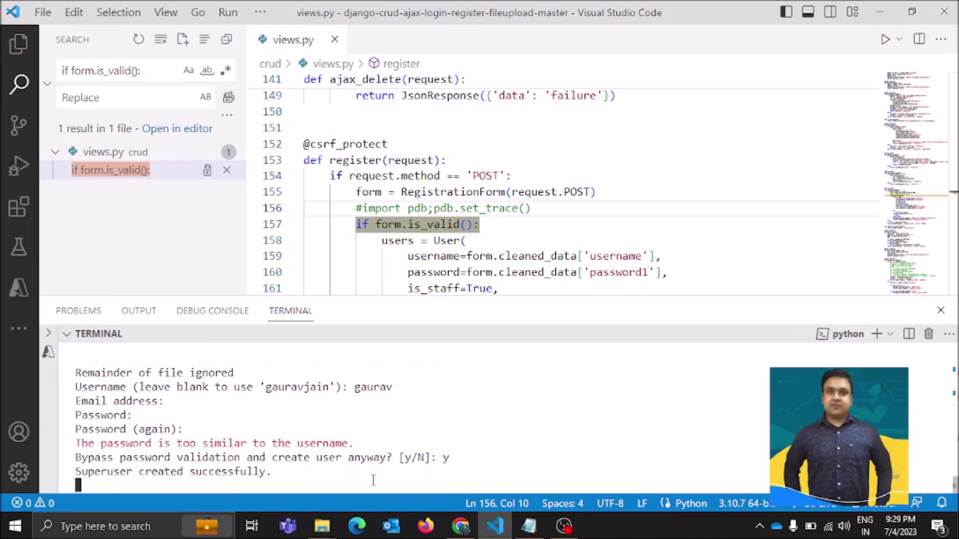
# - Restart the Django server and log into the dashboard with the new superuser's password
pyautogui.press('Up')
pyautogui.press('Up')
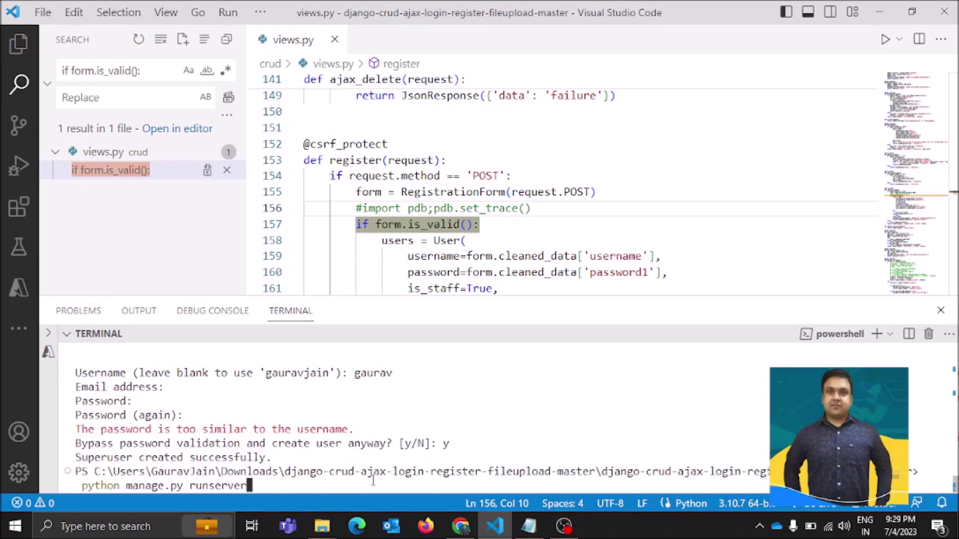
pyautogui.press('Return')
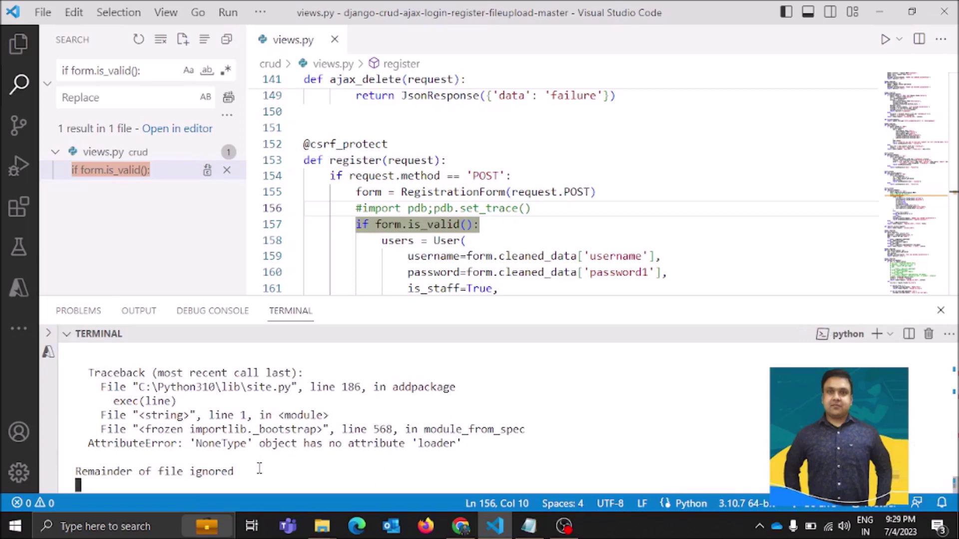
pyautogui.hotkey('alt', 'Tab')
pyautogui.click(405, 311)
pyautogui.press('Return')
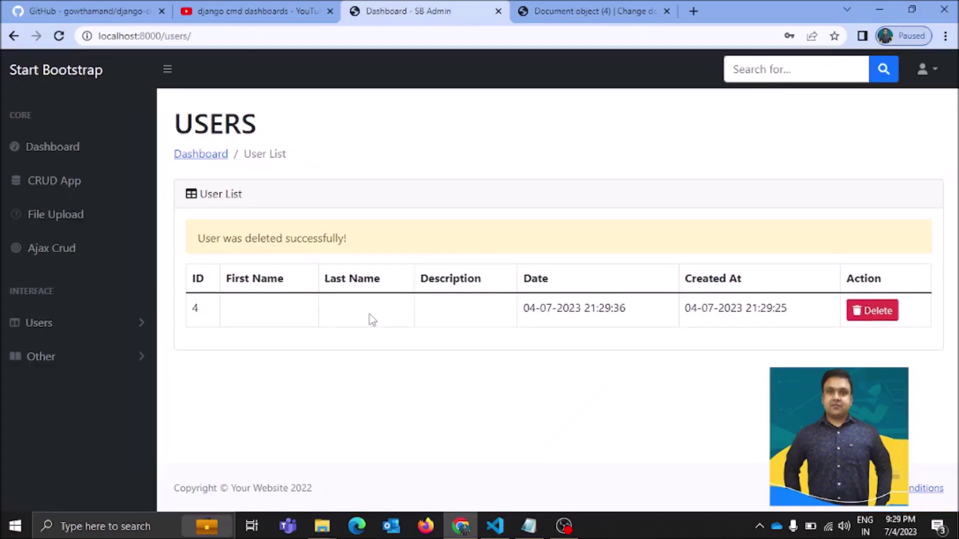
# - Expand the Users sidebar group, then return to VS Code and stop the Django server
pyautogui.click(52, 326)
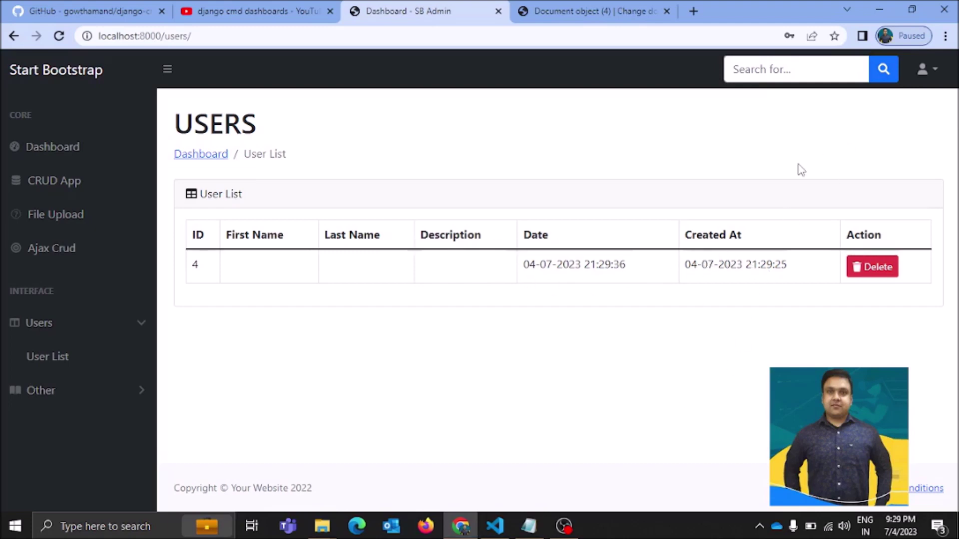
pyautogui.hotkey('alt', 'Tab')
pyautogui.hotkey('ctrl', 'c')
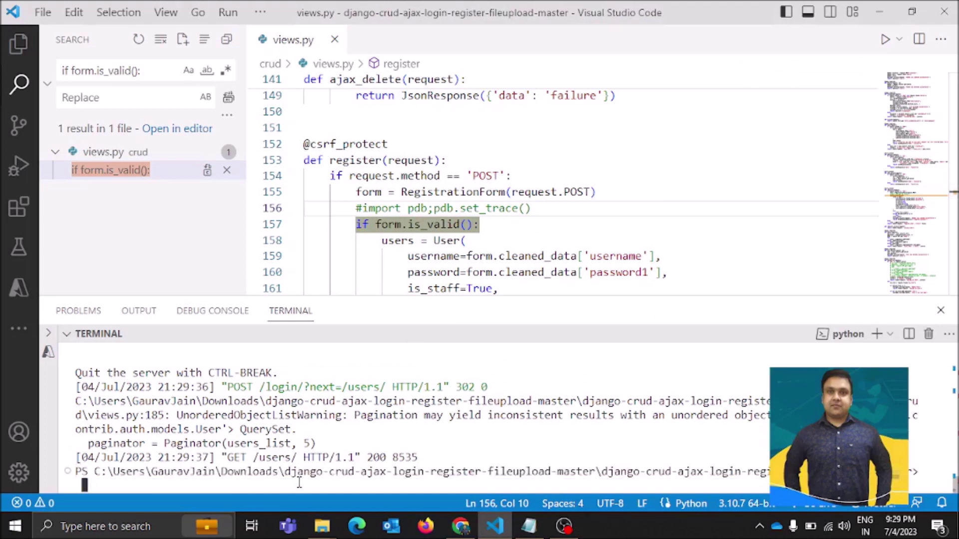
# - Create a second superuser with a blank email, answering y to bypass password validation
pyautogui.press('Up')
pyautogui.press('Up')
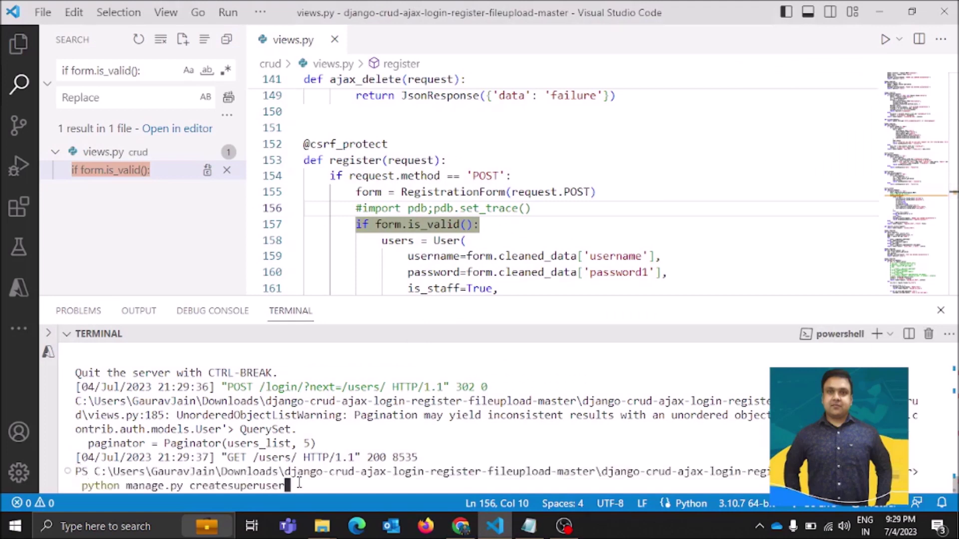
pyautogui.press('Return')
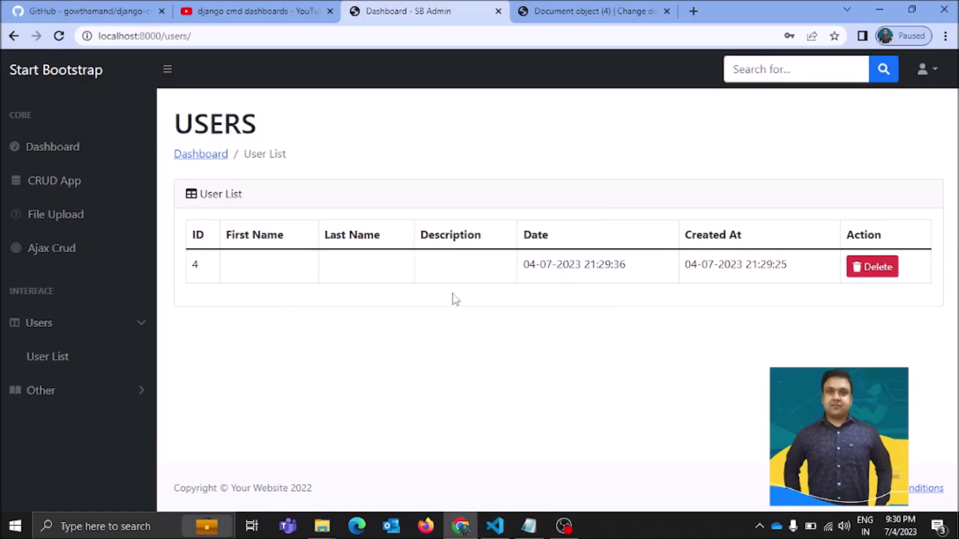
pyautogui.hotkey('alt', 'Tab')
pyautogui.write('anubhav')
pyautogui.press('Return')
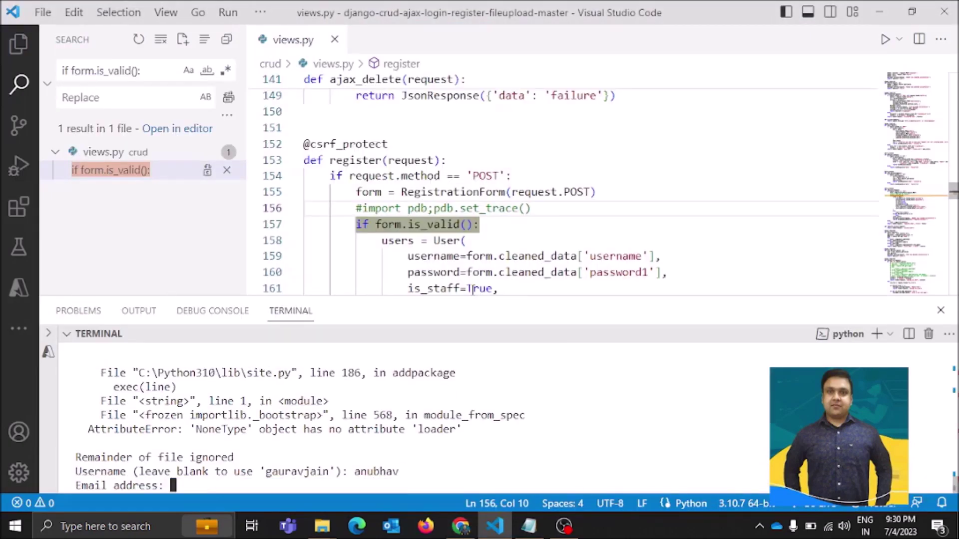
pyautogui.press('Return')
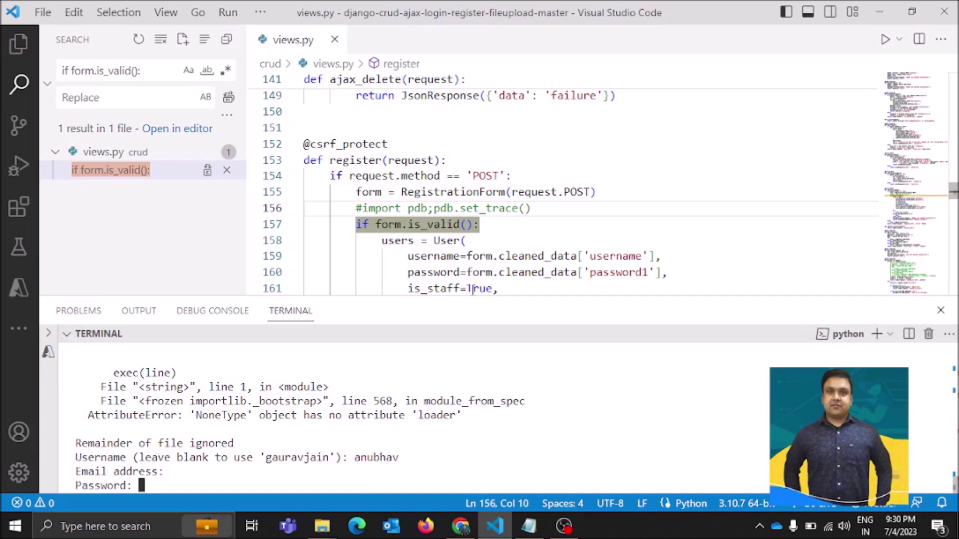
pyautogui.press('Return')
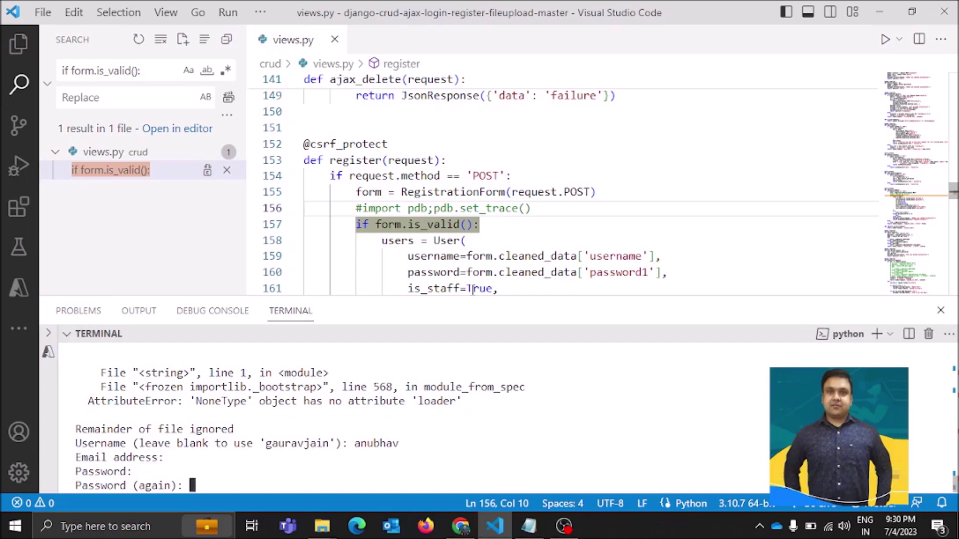
pyautogui.press('Return')
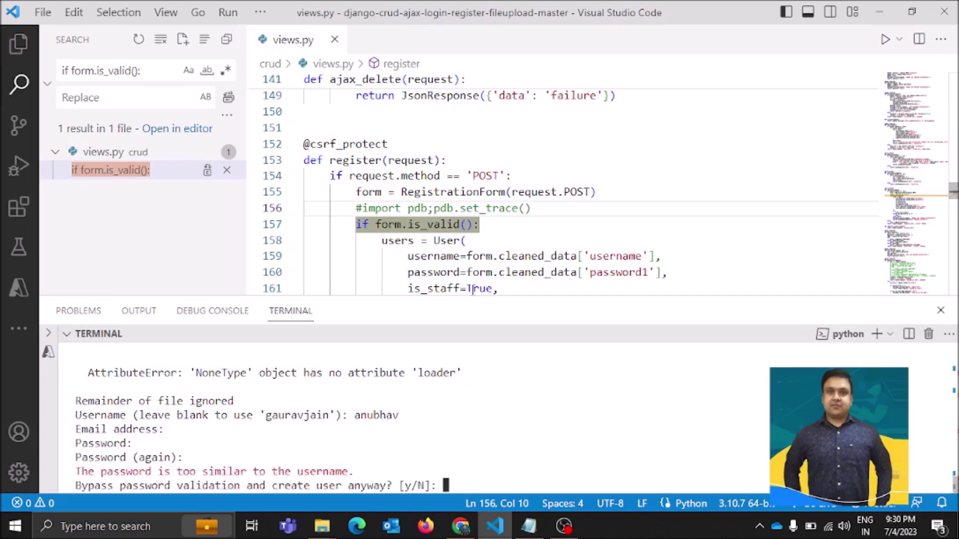
pyautogui.write('y')
pyautogui.press('Return')
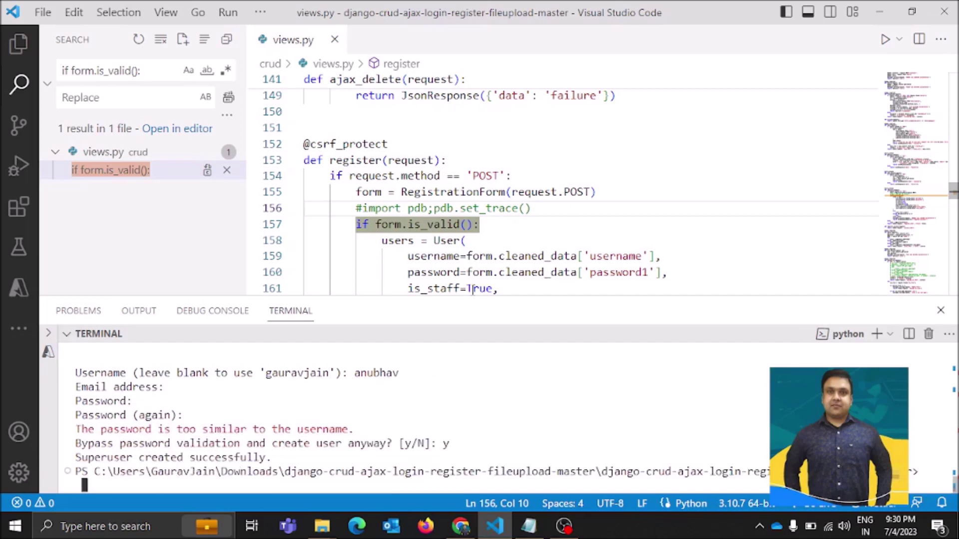
# - Restart the Django development server with runserver and go back to the browser
pyautogui.press('Up')
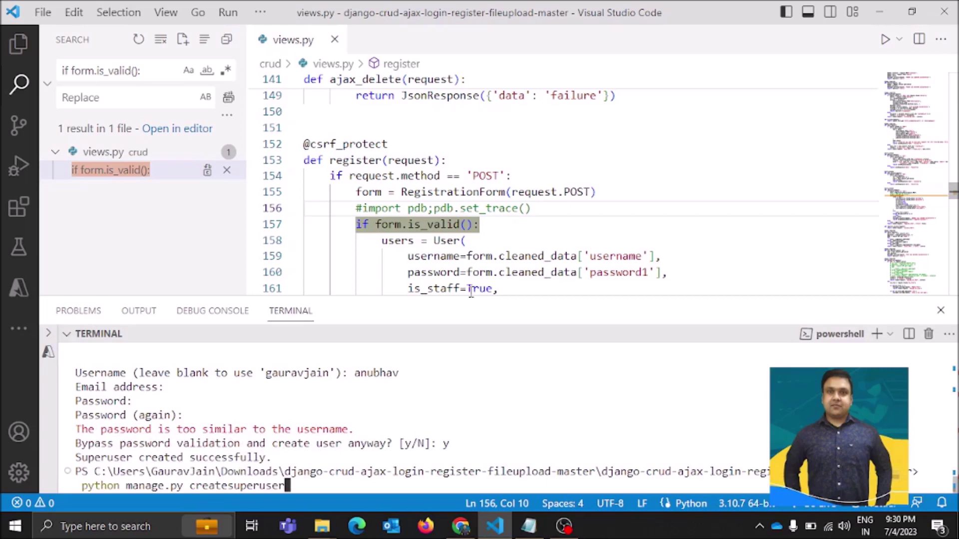
pyautogui.press('Up')
pyautogui.press('Return')
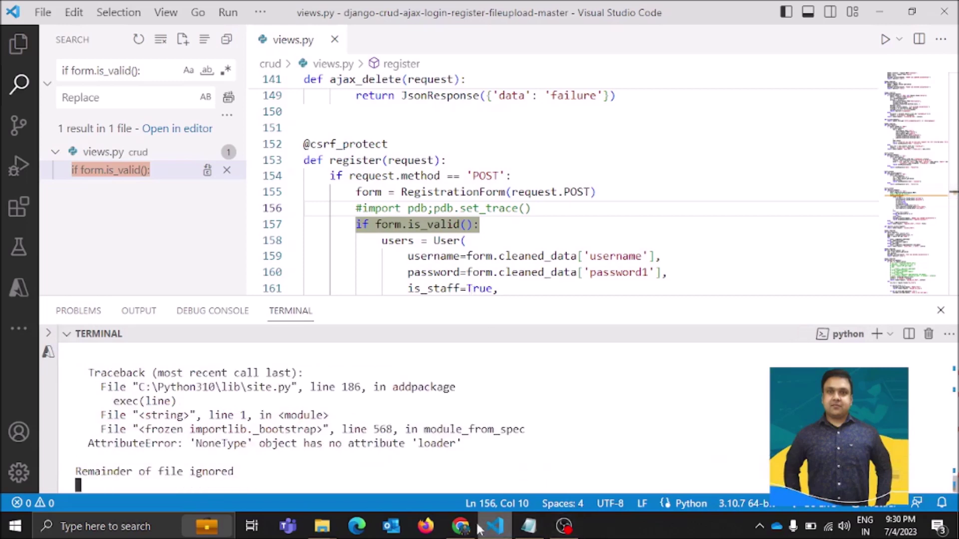
pyautogui.click(489, 530)
# - Log out of the dashboard from the account menu and return to the login page
pyautogui.click(928, 69)
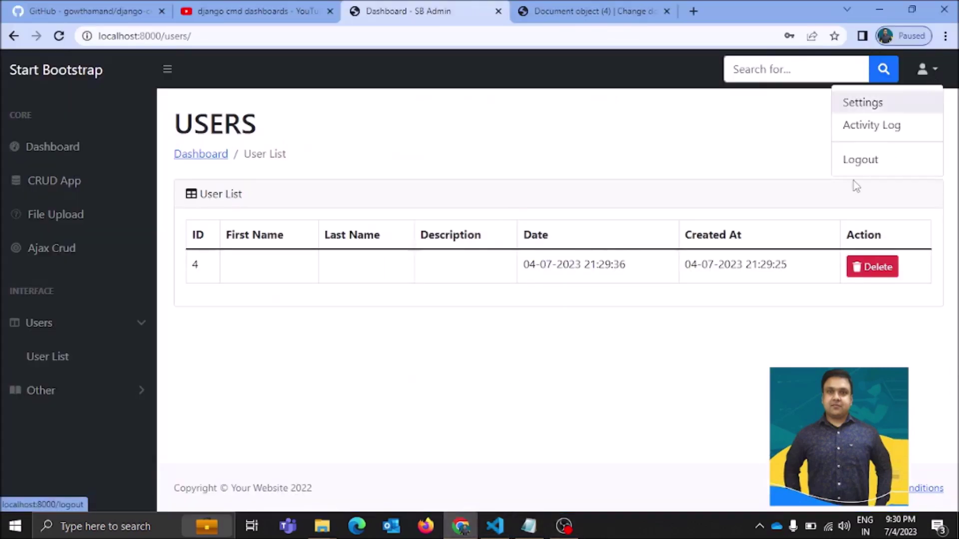
pyautogui.click(853, 160)
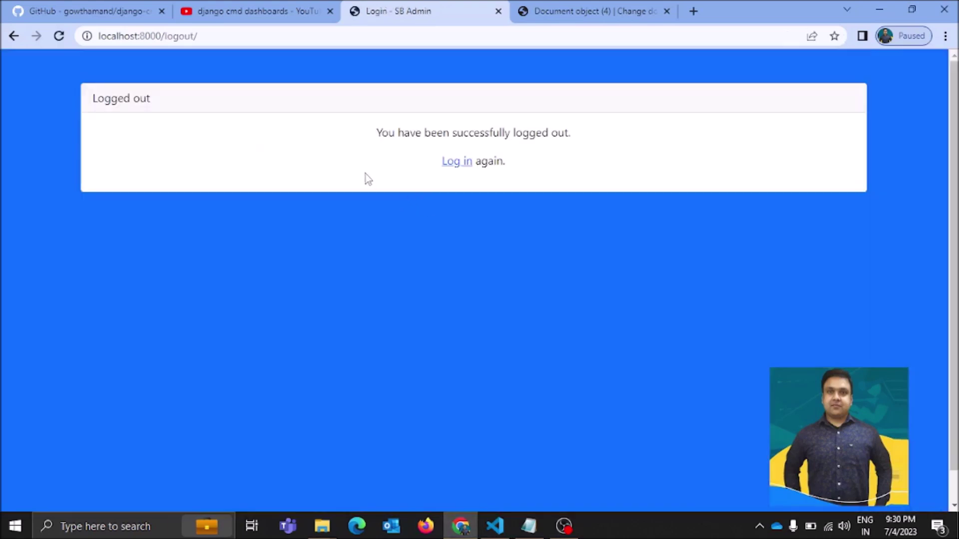
pyautogui.click(444, 161)
# - Sign in as the second superuser and open the User List showing users 4 and 5
pyautogui.click(412, 188)
pyautogui.write('anubhav')
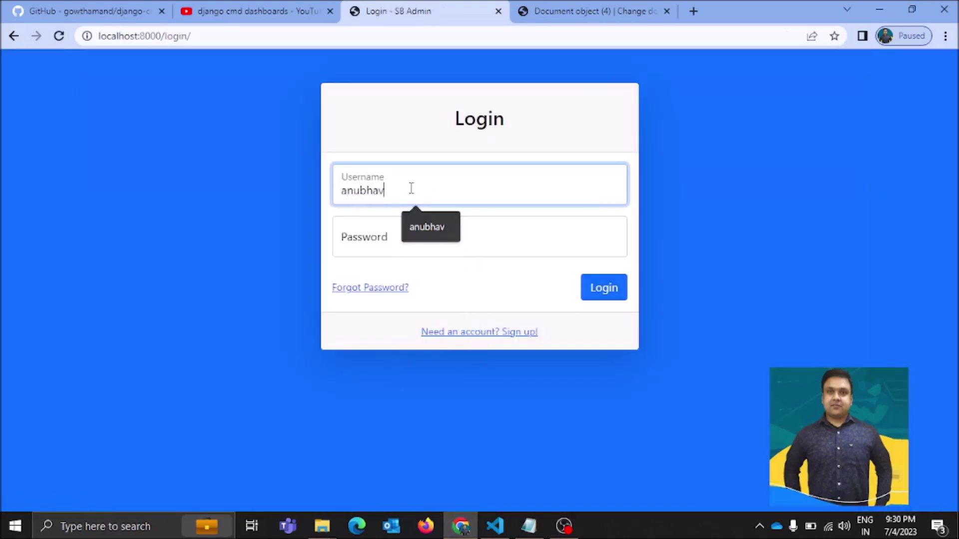
pyautogui.press('Tab')
pyautogui.write('••')
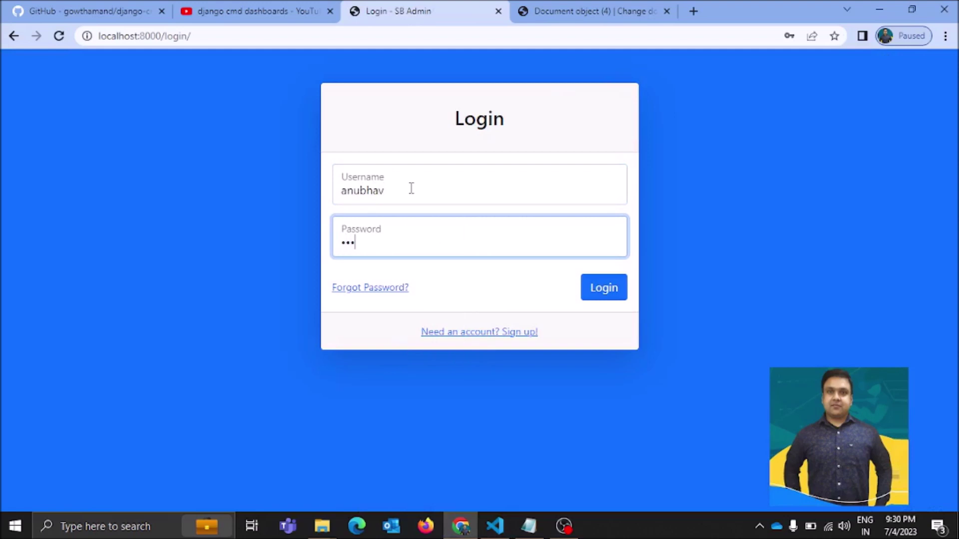
pyautogui.write('•••••••')
pyautogui.press('Return')
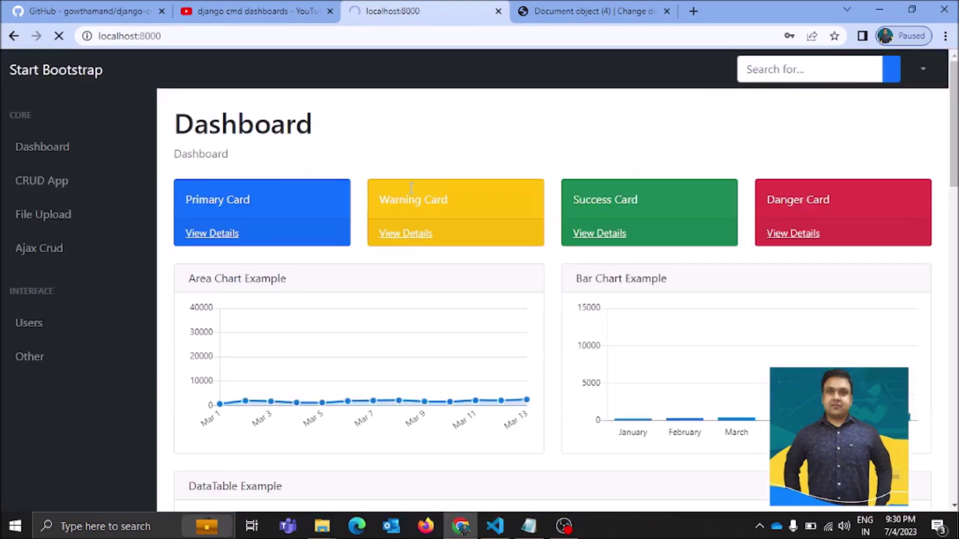
pyautogui.click(59, 325)
pyautogui.click(63, 358)
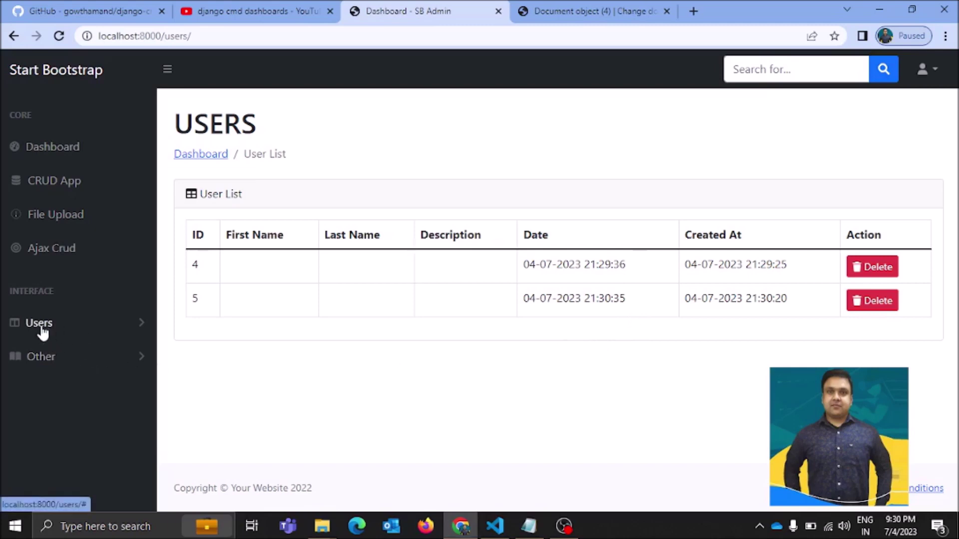
# - Open the CSV Upload page under Other in the sidebar
pyautogui.click(60, 365)
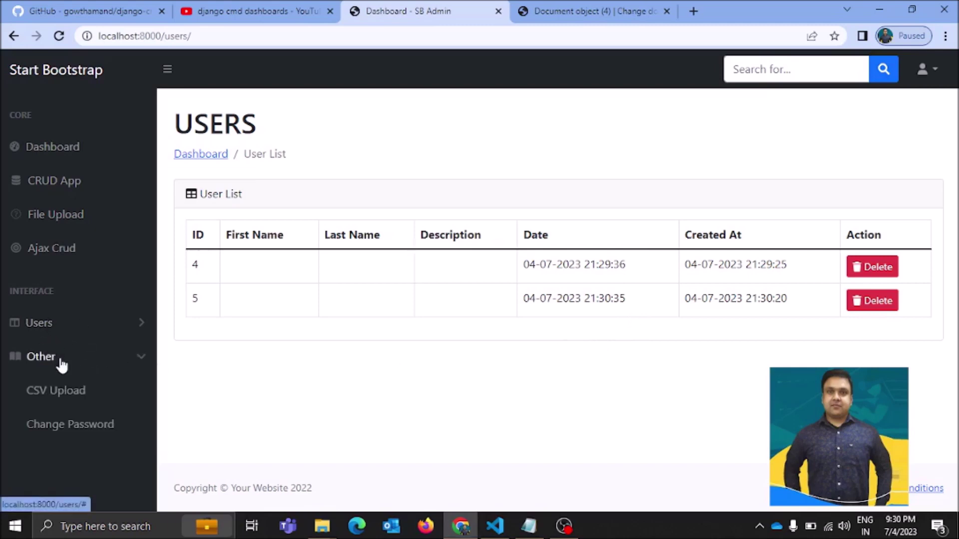
pyautogui.click(71, 394)
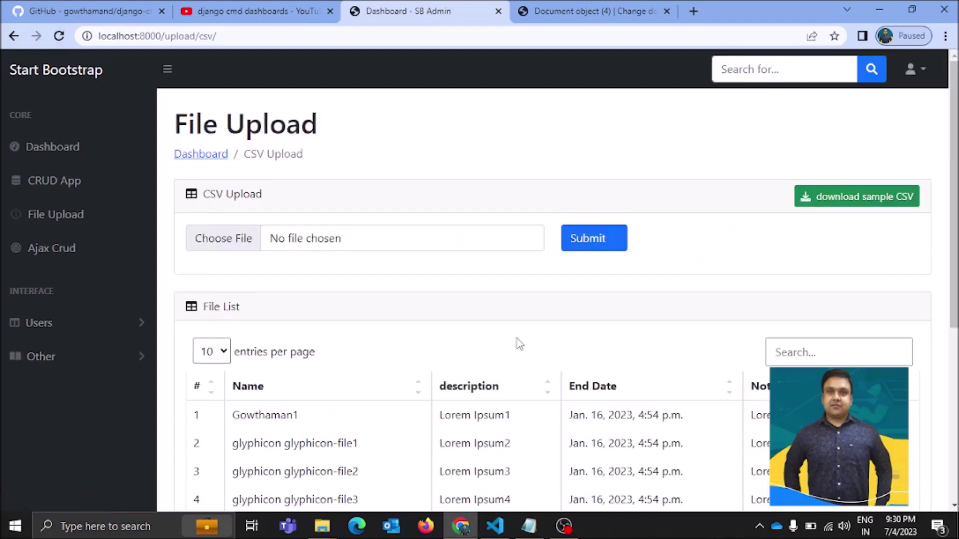
pyautogui.scroll(-7, 518, 340)
pyautogui.scroll(5, 600, 359)
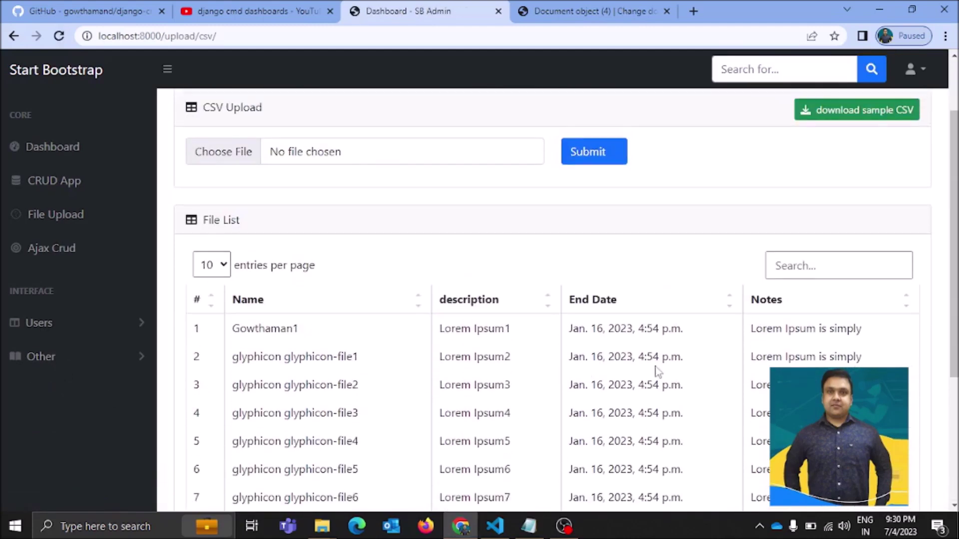
# - Filter the file list by pasting 'Lorem Ipsum1' into the Search box
pyautogui.click(843, 272)
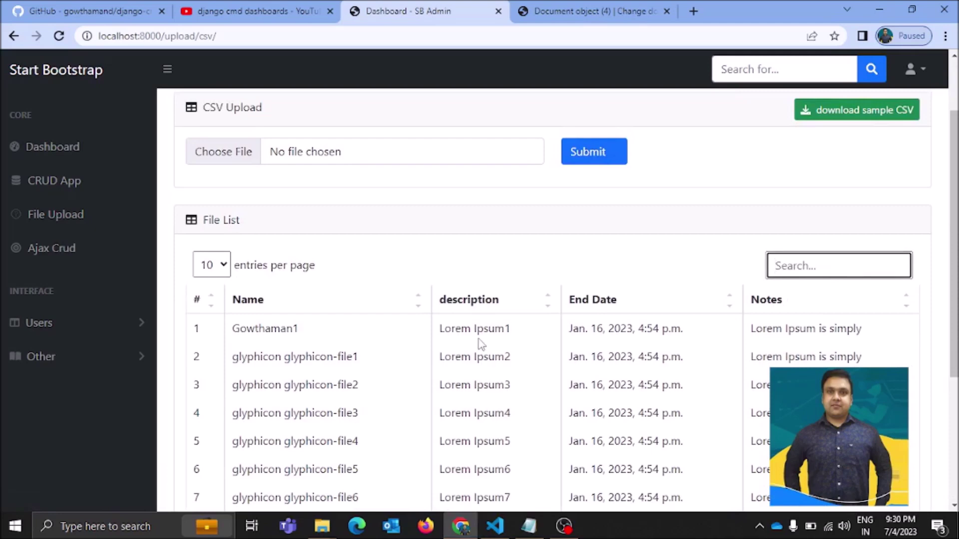
pyautogui.moveTo(445, 331); pyautogui.dragTo(524, 328)
pyautogui.hotkey('ctrl', 'c')
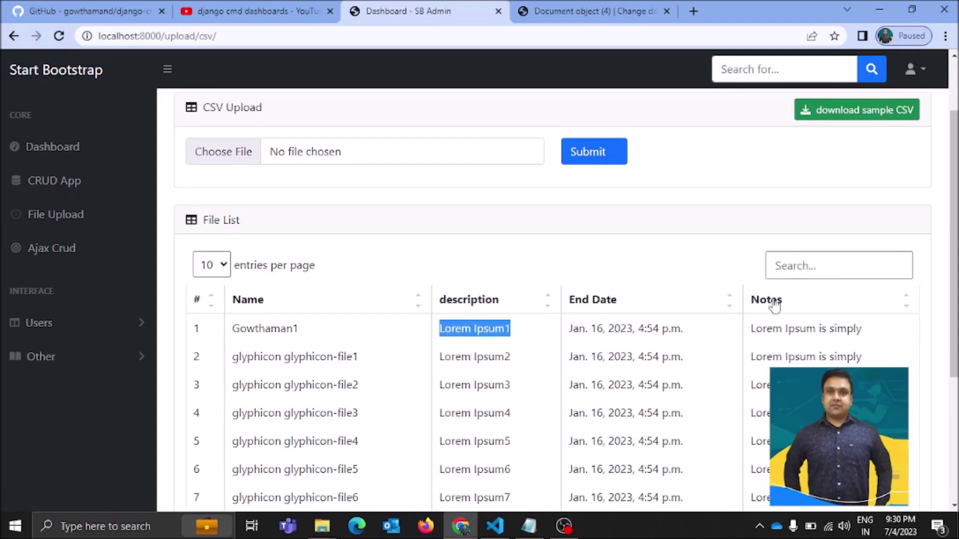
pyautogui.click(789, 266)
pyautogui.hotkey('ctrl', 'v')
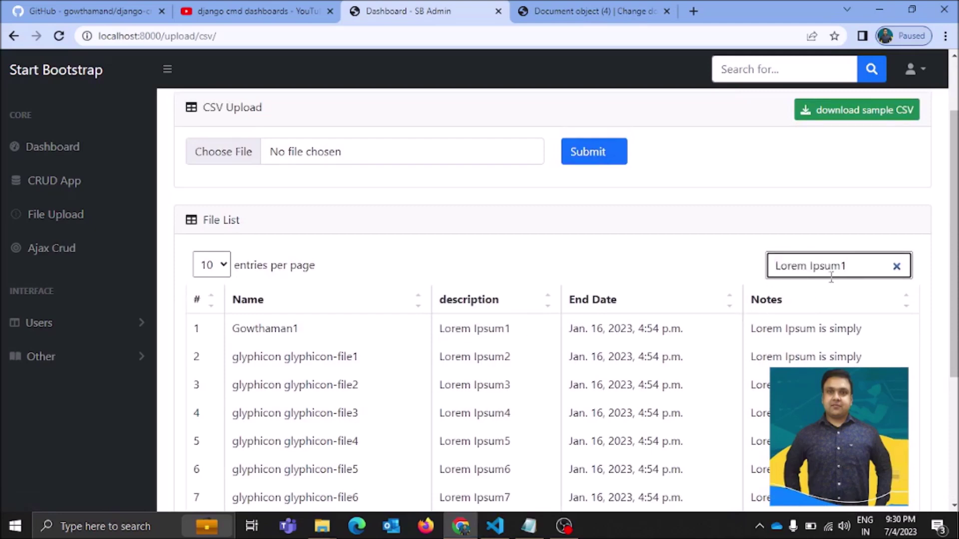
pyautogui.scroll(-4, 498, 355)
pyautogui.scroll(4, 498, 355)
pyautogui.scroll(-1, 699, 336)
pyautogui.scroll(-5, 699, 336)
pyautogui.scroll(6, 684, 361)
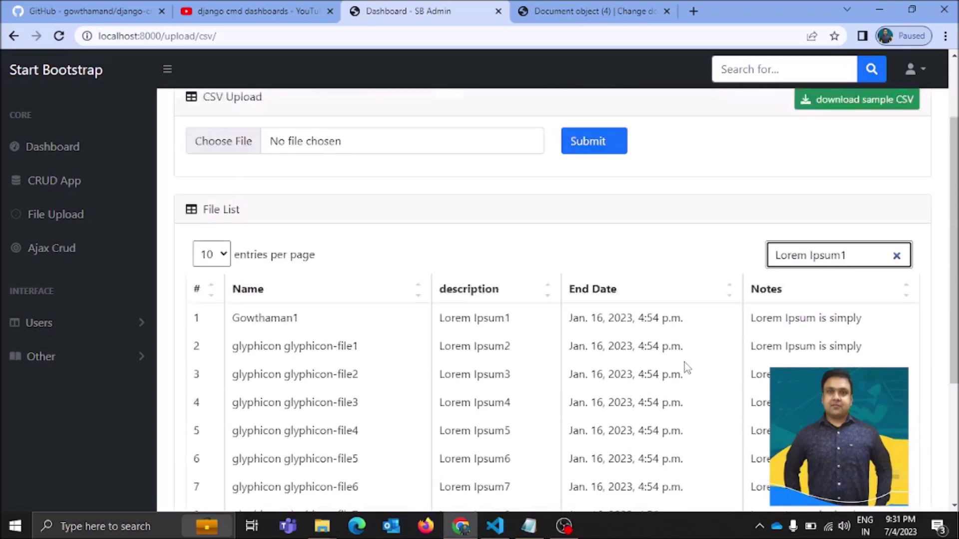
pyautogui.scroll(-3, 789, 259)
pyautogui.scroll(5, 789, 259)
pyautogui.scroll(-1, 783, 331)
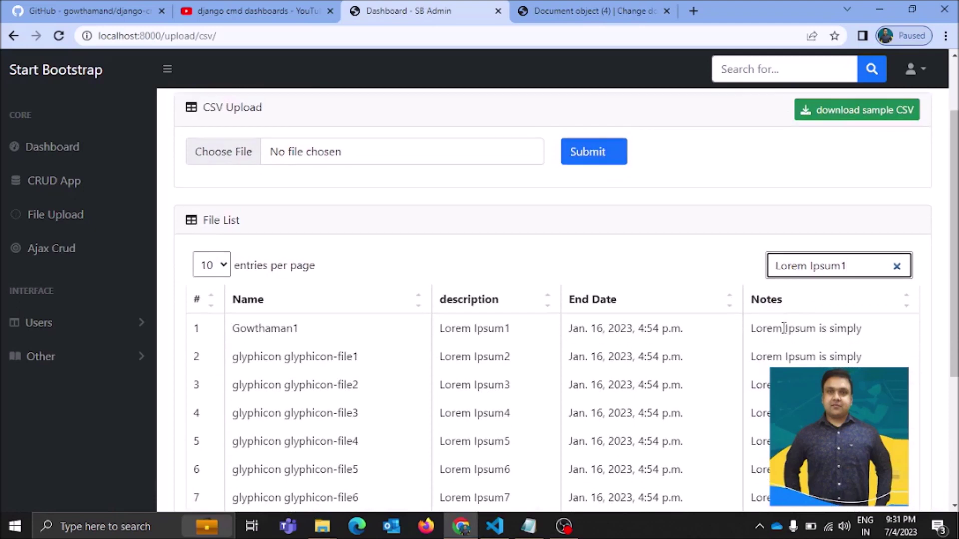
# - Search the file list by row 1's Notes text and sort by Notes both ways
pyautogui.moveTo(750, 328); pyautogui.dragTo(862, 328)
pyautogui.hotkey('ctrl', 'c')
pyautogui.moveTo(852, 266); pyautogui.dragTo(709, 272)
pyautogui.hotkey('ctrl', 'v')
pyautogui.scroll(-5, 862, 314)
pyautogui.scroll(7, 861, 320)
pyautogui.click(907, 372)
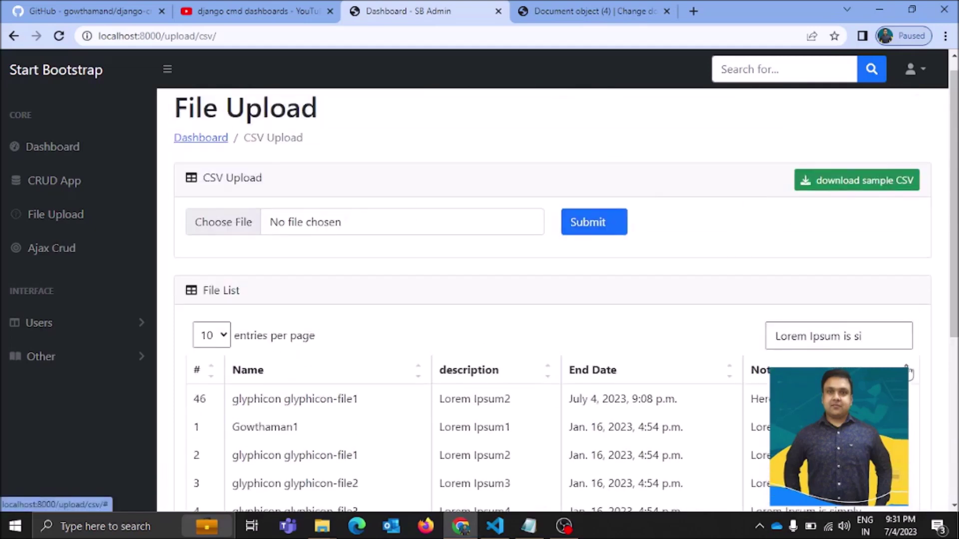
pyautogui.scroll(-3, 878, 349)
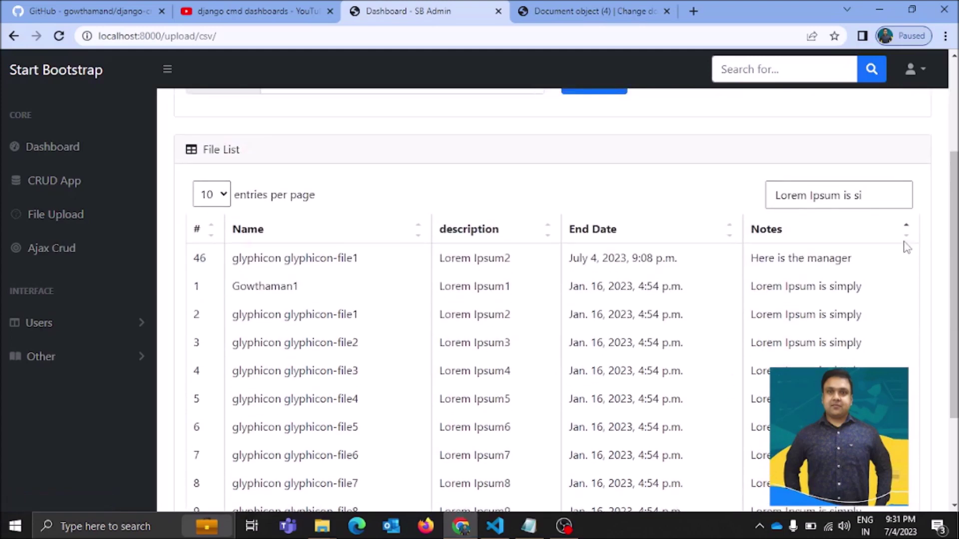
pyautogui.click(906, 234)
# - Reload the CSV Upload page, search for 'manager', then clear the search to show all files
pyautogui.click(44, 356)
pyautogui.click(92, 391)
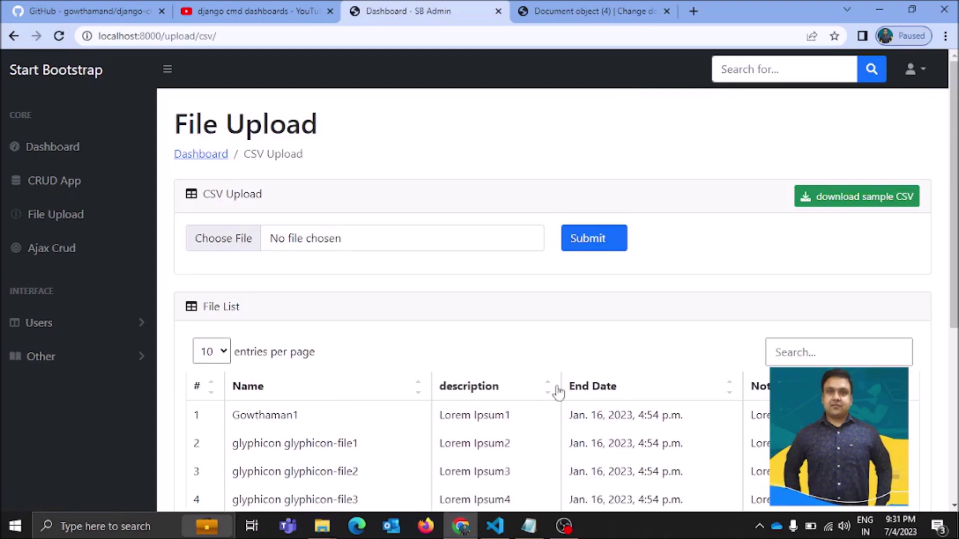
pyautogui.click(831, 351)
pyautogui.write('manage')
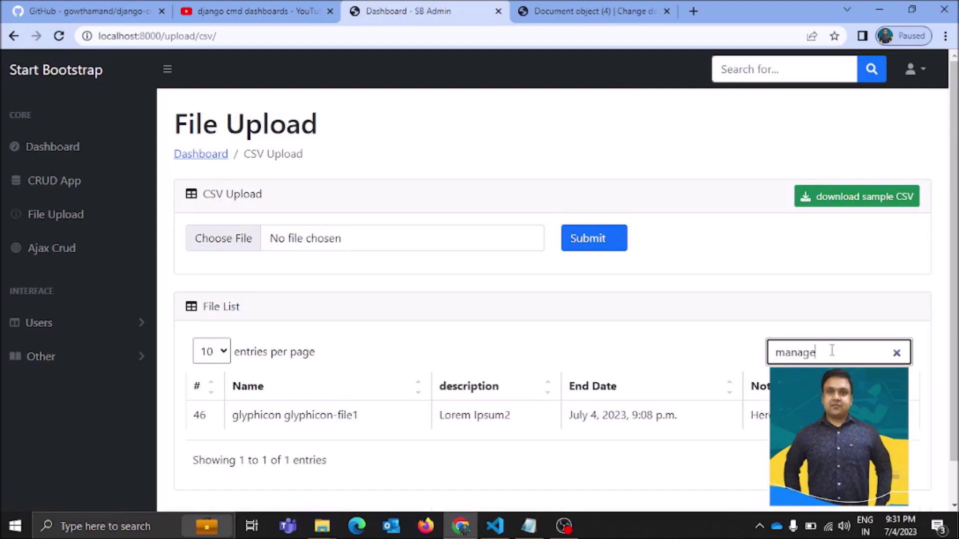
pyautogui.press('BackSpace')
pyautogui.press('BackSpace')
pyautogui.press('BackSpace')
pyautogui.press('BackSpace')
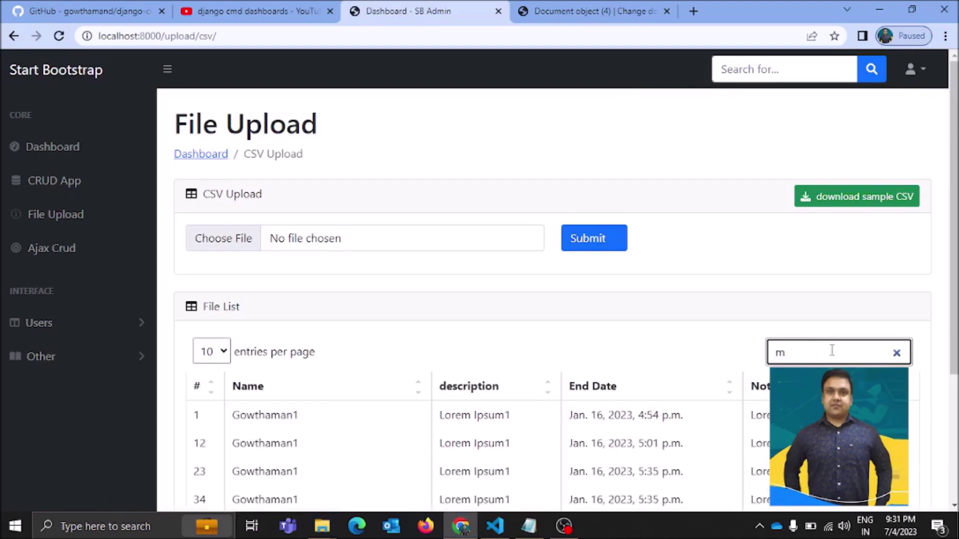
pyautogui.write('manager')
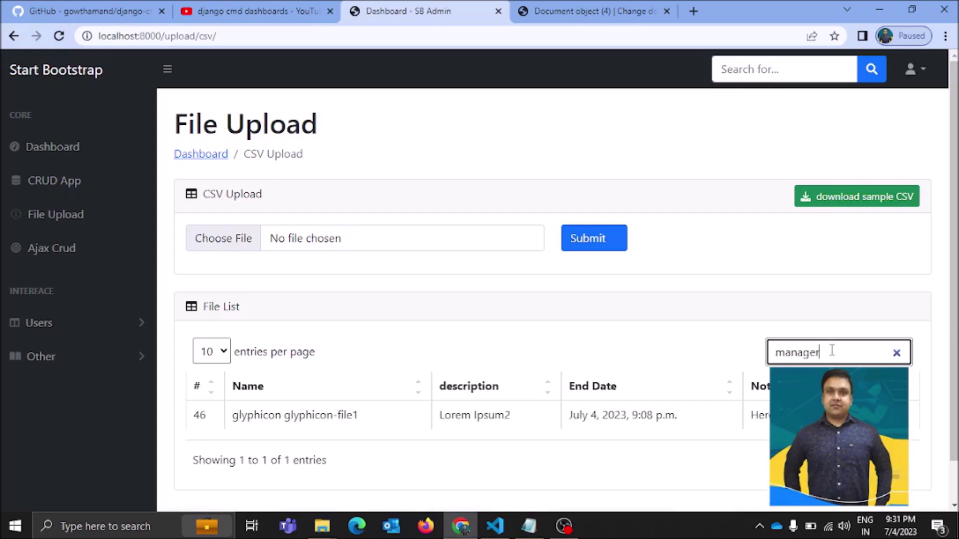
pyautogui.moveTo(823, 353); pyautogui.dragTo(724, 361)
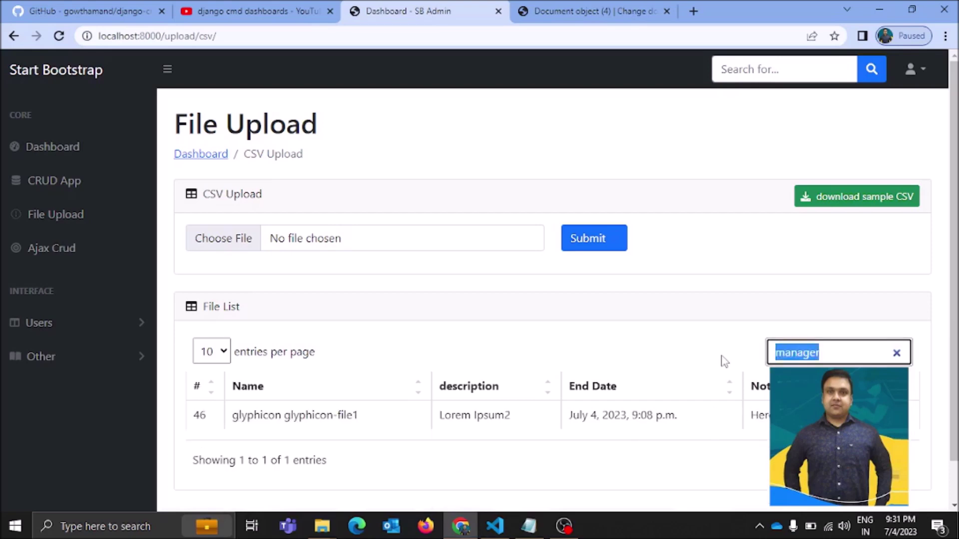
pyautogui.press('BackSpace')
pyautogui.scroll(-3, 634, 403)
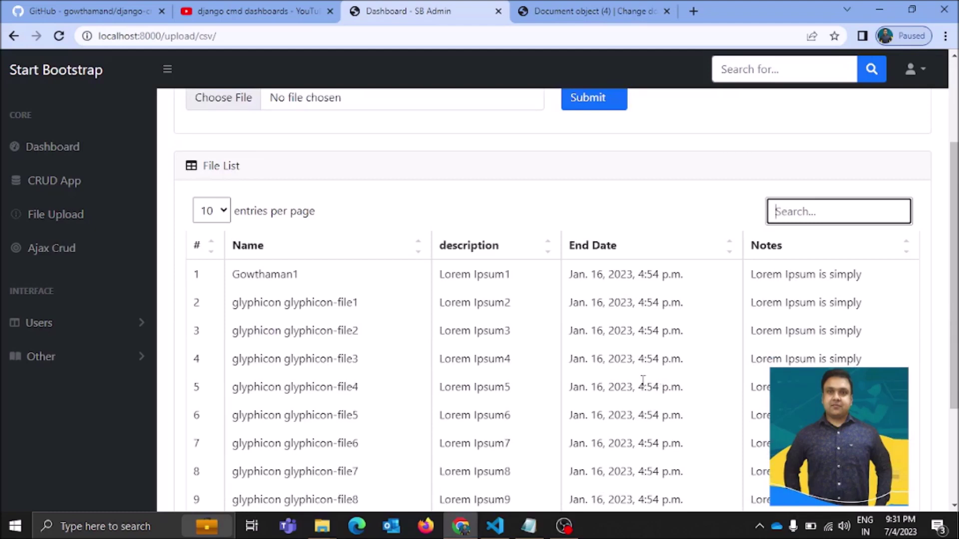
pyautogui.scroll(3, 642, 380)
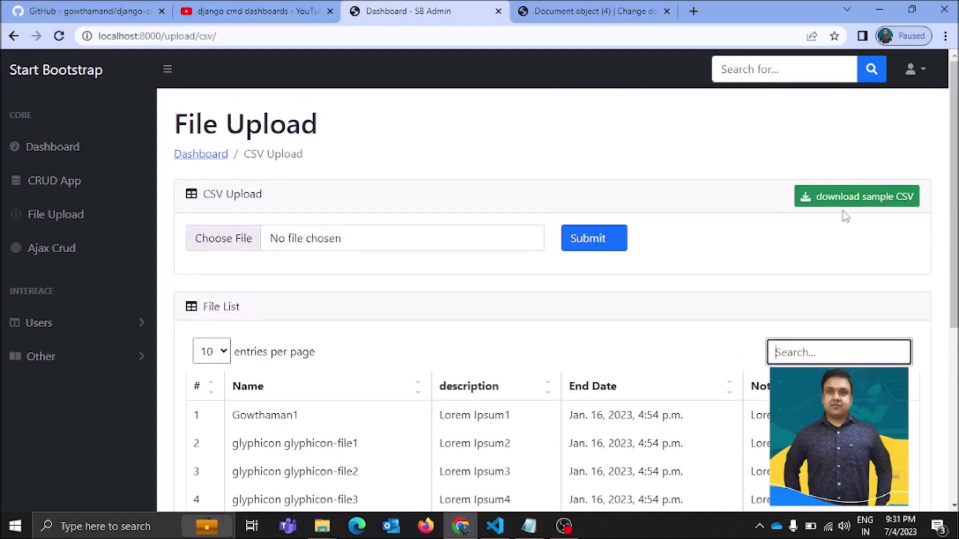
# - Download the sample CSV as sample.csv into Downloads, deleting the old sample file first
pyautogui.click(848, 200)
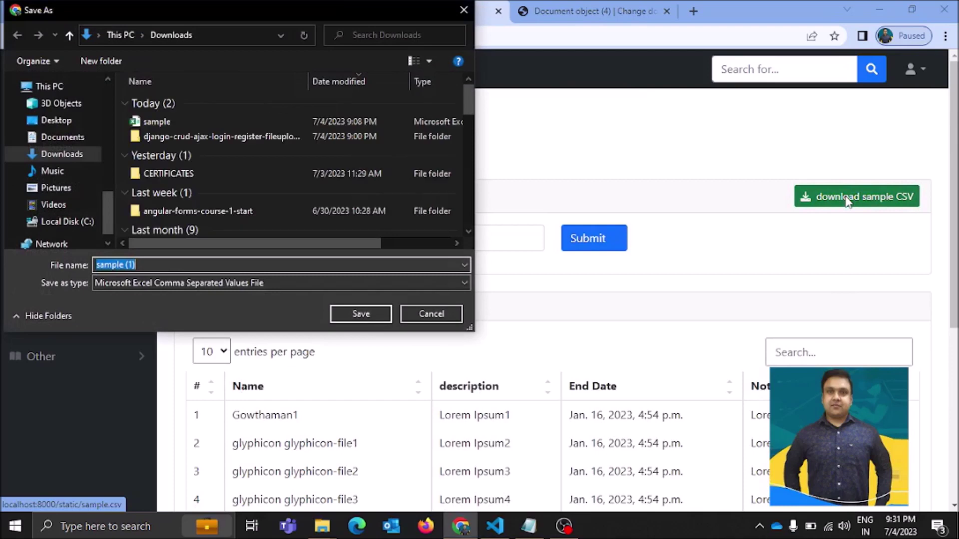
pyautogui.click(165, 124)
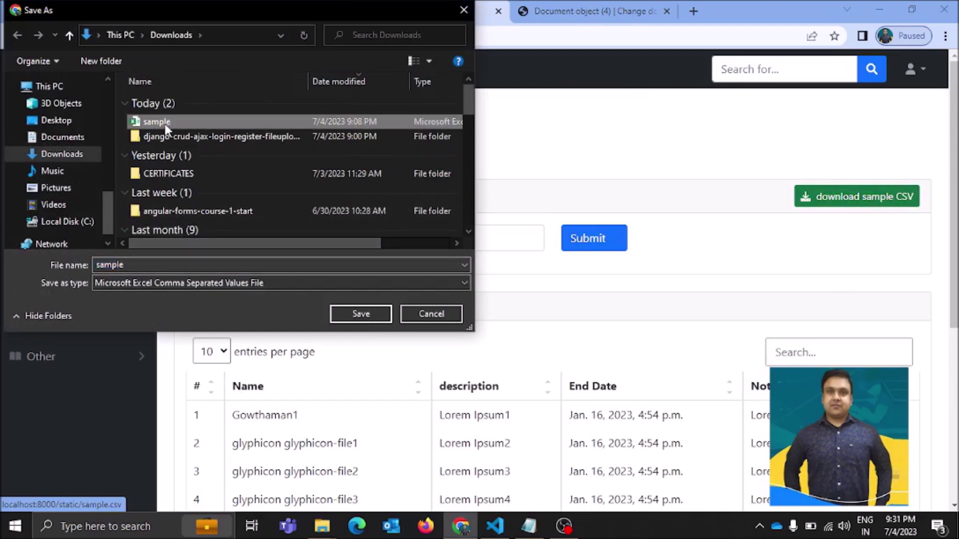
pyautogui.press('Delete')
pyautogui.click(535, 320)
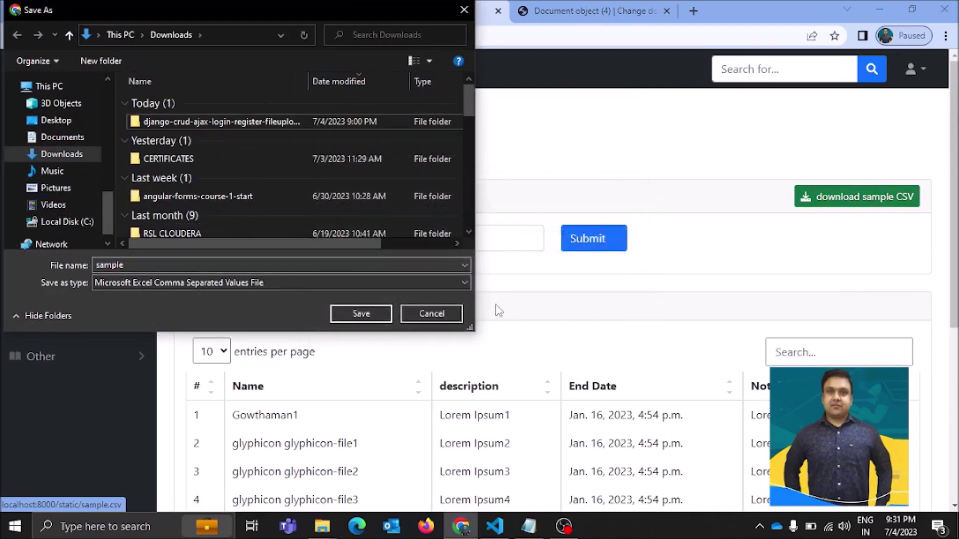
pyautogui.click(359, 313)
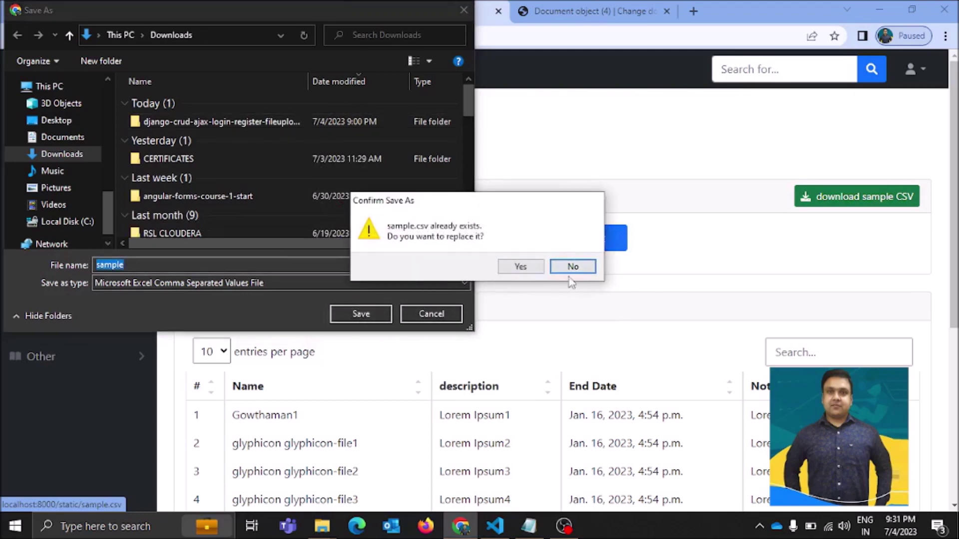
pyautogui.click(573, 266)
pyautogui.click(425, 321)
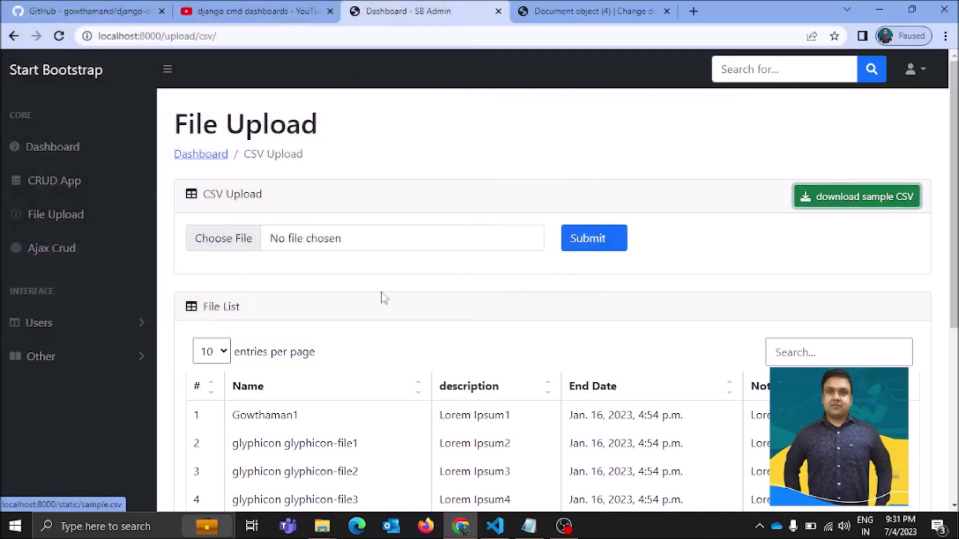
pyautogui.click(344, 313)
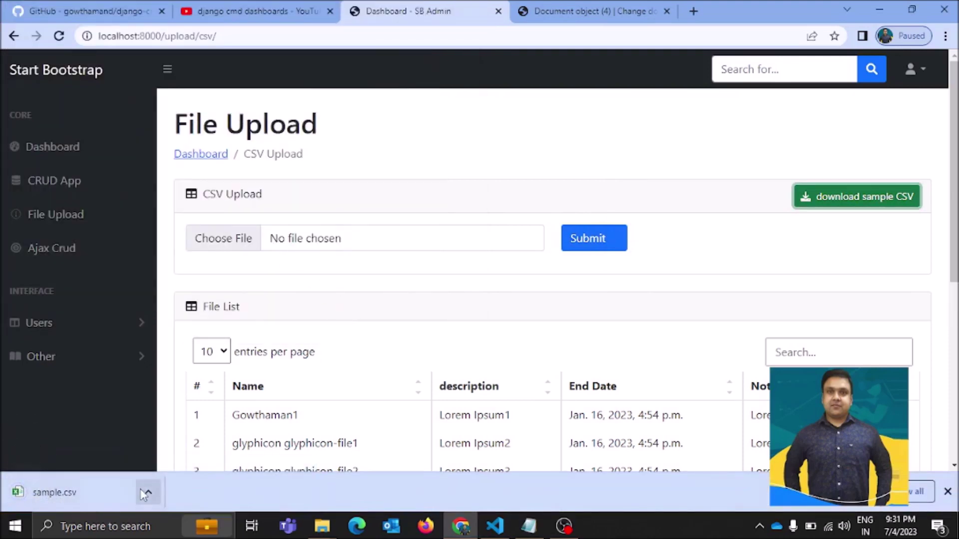
pyautogui.click(148, 493)
# - Open the downloaded sample.csv in a maximized Notepad and compare it with the dashboard's file table
pyautogui.click(203, 445)
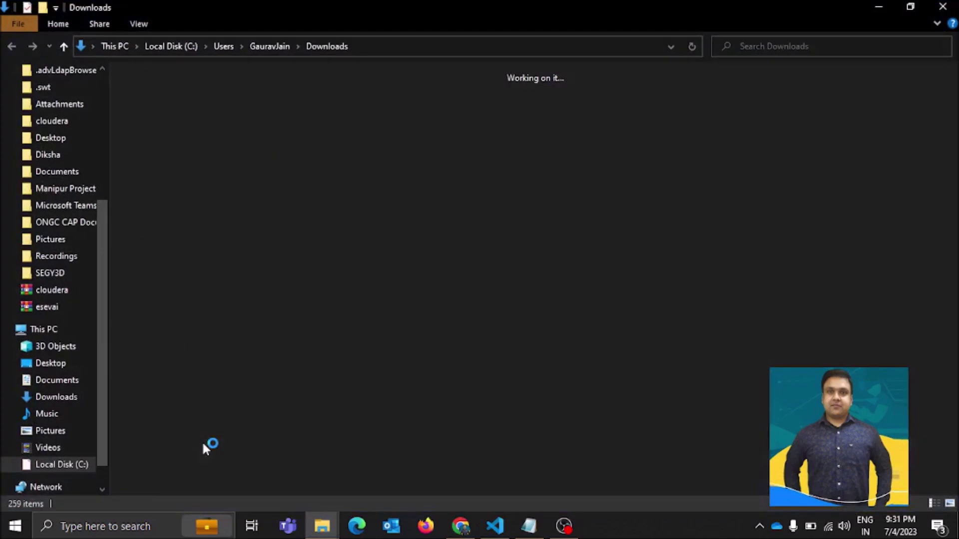
pyautogui.rightClick(253, 103)
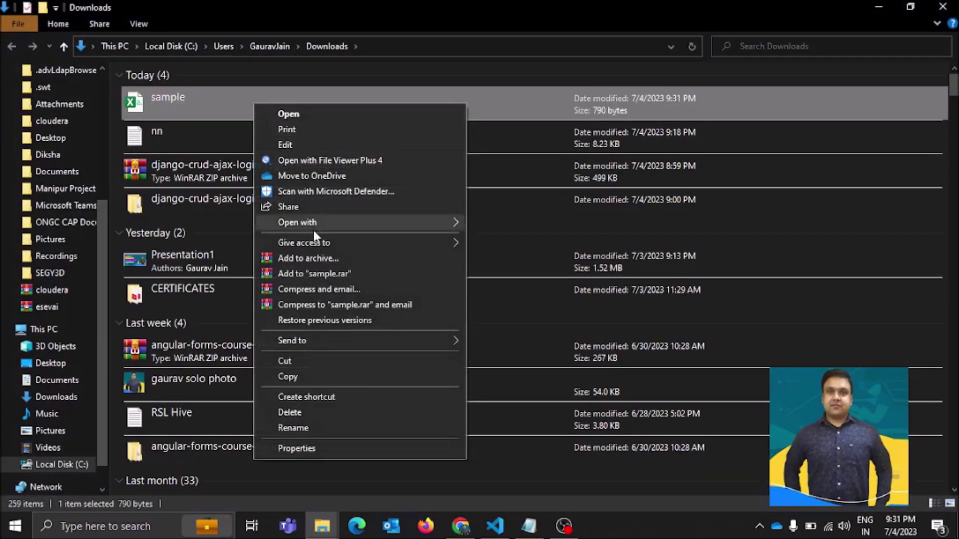
pyautogui.moveTo(311, 223)
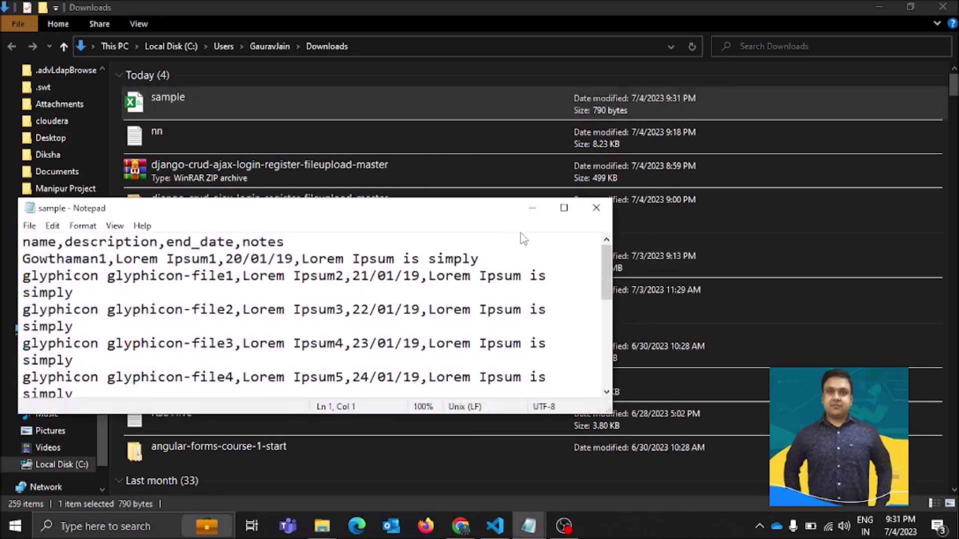
pyautogui.click(563, 209)
pyautogui.hotkey('alt', 'Tab')
pyautogui.hotkey('alt', 'Tab')
pyautogui.hotkey('alt', 'Tab')
pyautogui.scroll(-6, 535, 368)
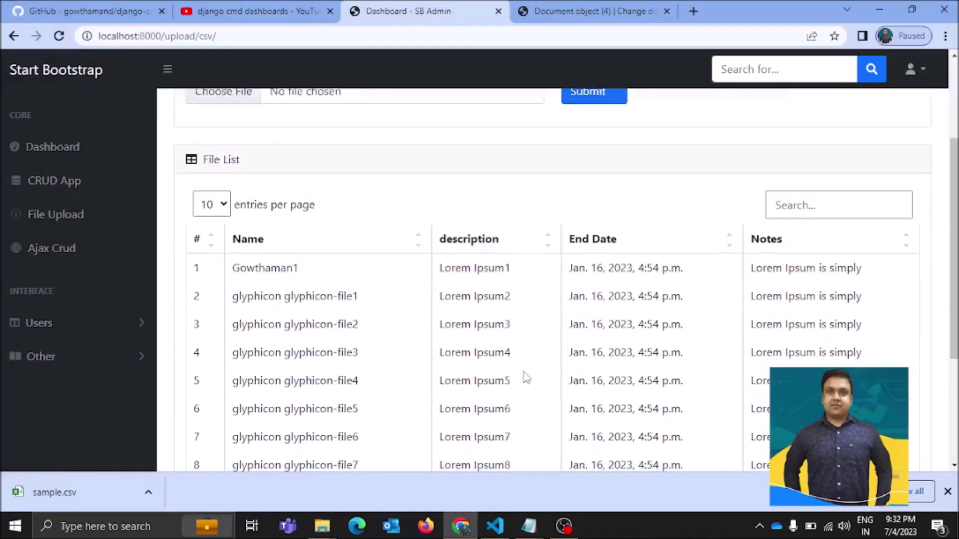
pyautogui.hotkey('alt', 'Tab')
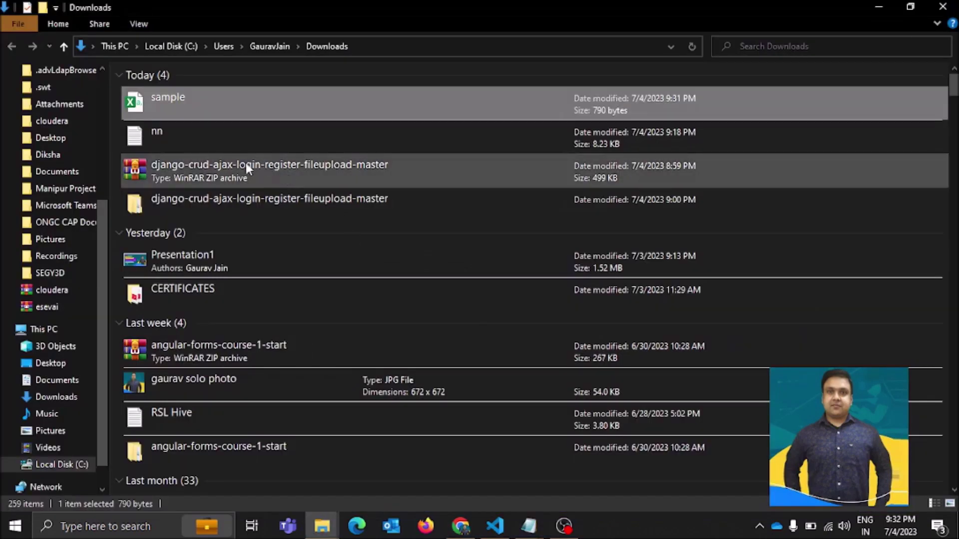
pyautogui.hotkey('alt', 'Tab')
pyautogui.hotkey('alt', 'Tab')
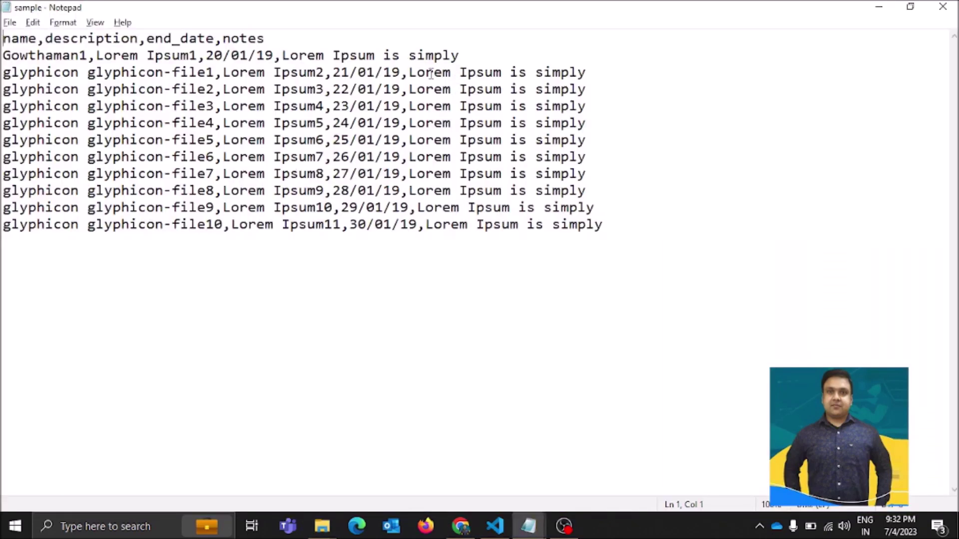
# - Replace the notes on lines 3, 4 and 5 with a person's name followed by "' Data"
pyautogui.moveTo(410, 72); pyautogui.dragTo(589, 72)
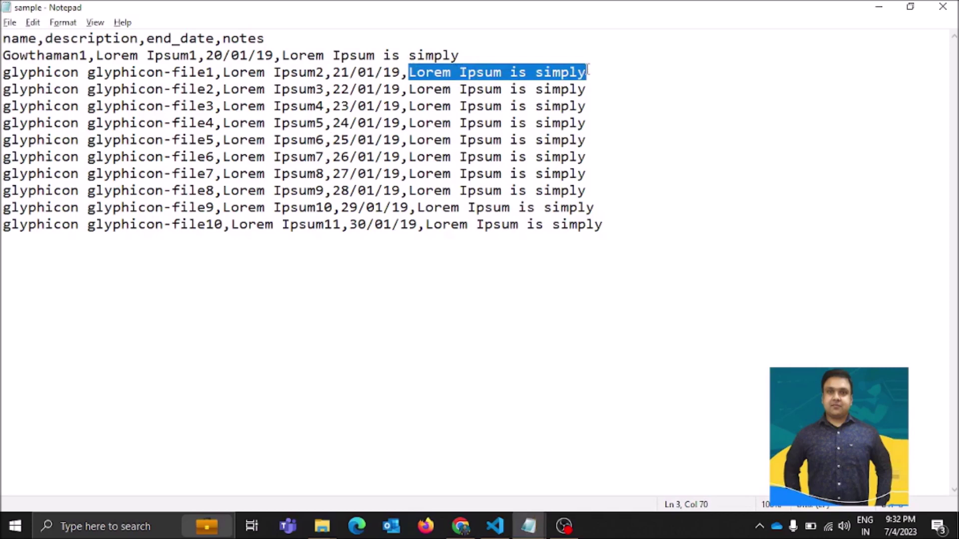
pyautogui.write('Gaurav')
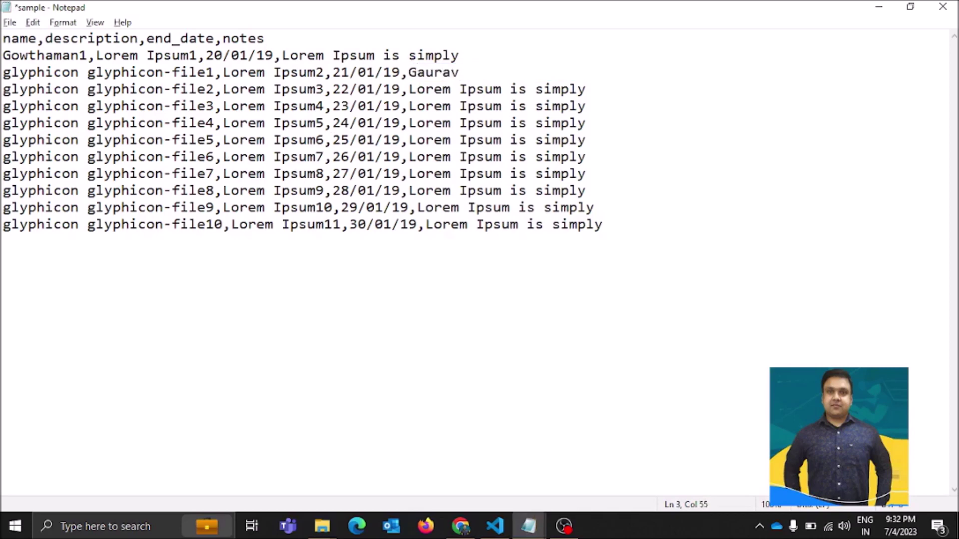
pyautogui.write("' Data")
pyautogui.moveTo(410, 88); pyautogui.dragTo(585, 89)
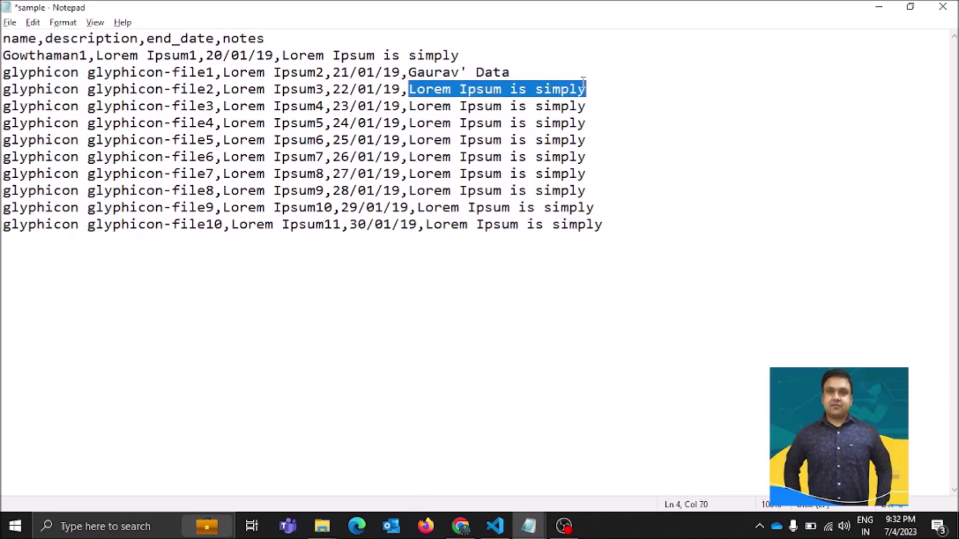
pyautogui.write('Anh')
pyautogui.press('BackSpace')
pyautogui.write("ubhav' Data")
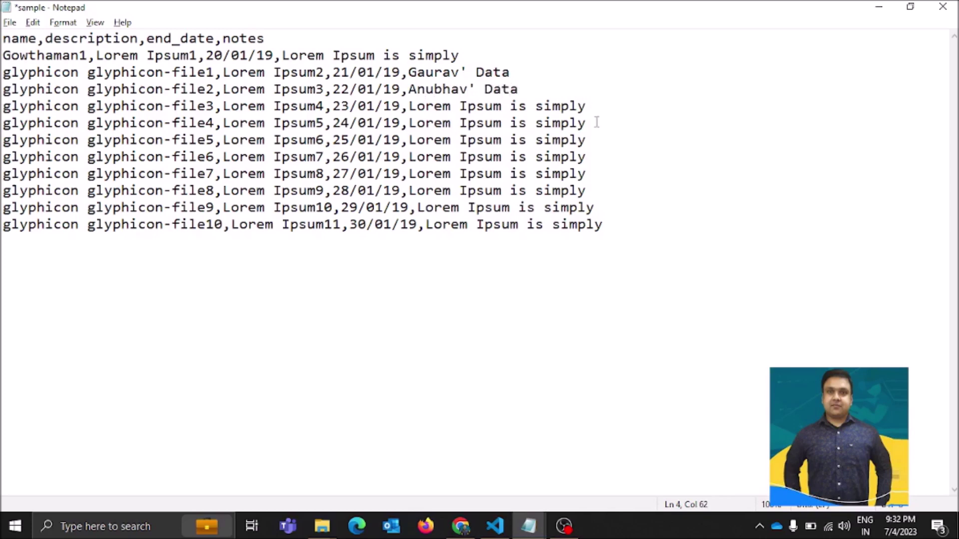
pyautogui.moveTo(412, 106); pyautogui.dragTo(589, 105)
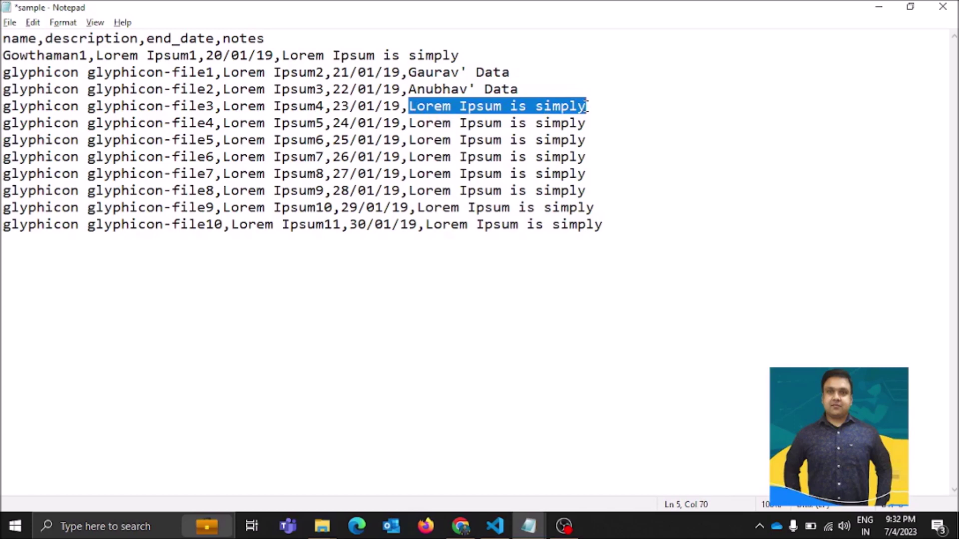
pyautogui.write("Mitakshi' Data")
# - Save the edited sample.csv and minimize Notepad
pyautogui.hotkey('ctrl', 's')
pyautogui.click(621, 173)
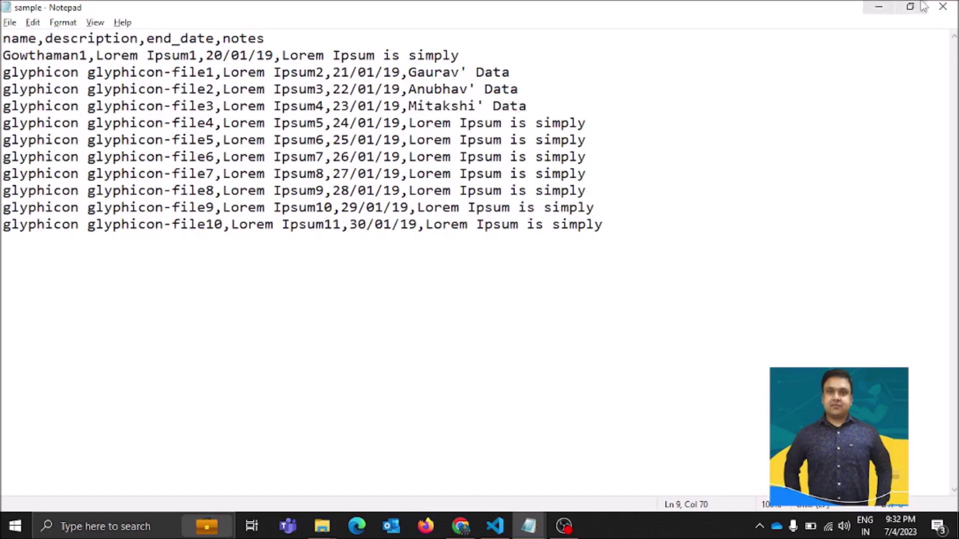
pyautogui.click(878, 7)
# - Upload the edited sample.csv from Downloads through the dashboard's File Upload form
pyautogui.hotkey('alt', 'Tab')
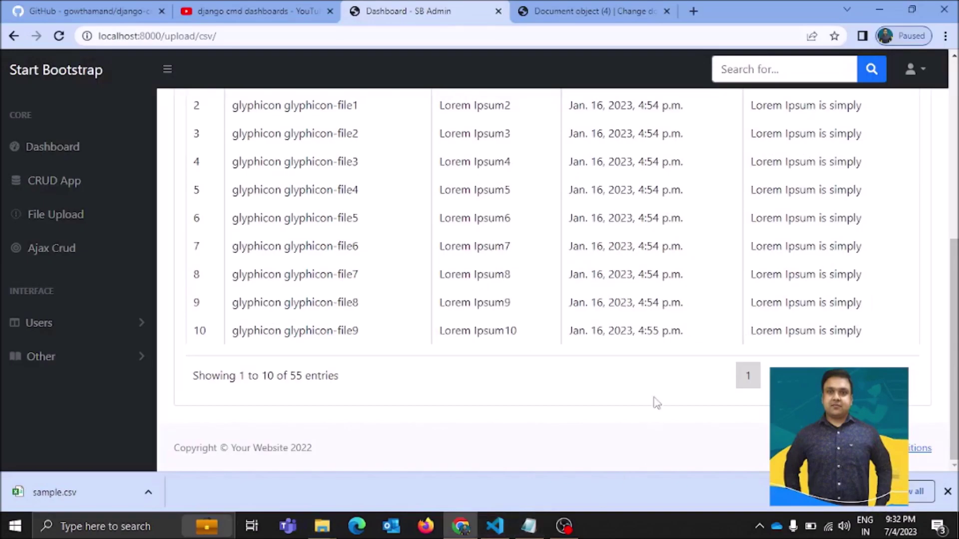
pyautogui.scroll(4, 598, 382)
pyautogui.scroll(3, 300, 227)
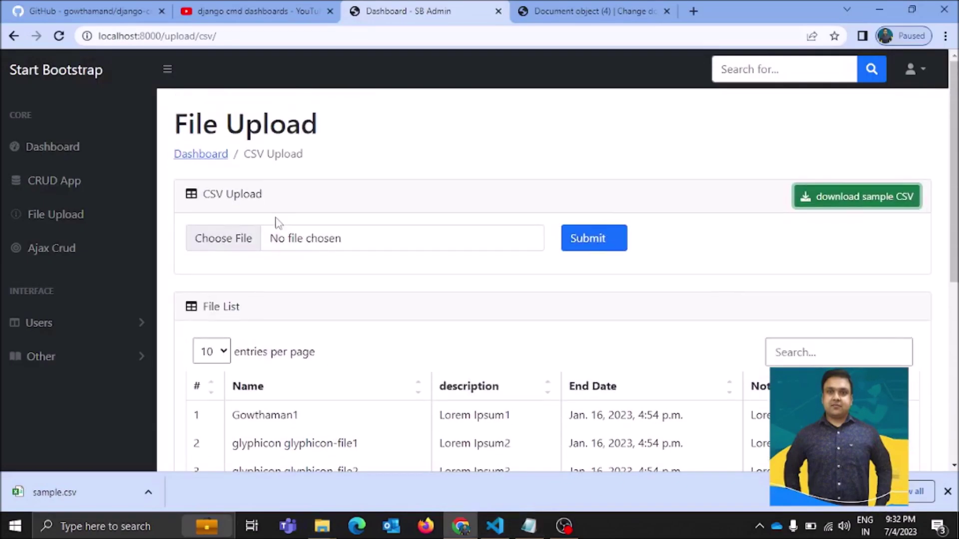
pyautogui.click(250, 240)
pyautogui.doubleClick(164, 119)
pyautogui.click(601, 247)
# - Open Other > CSV Upload and search the File List for the new entry's name
pyautogui.scroll(-1, 449, 335)
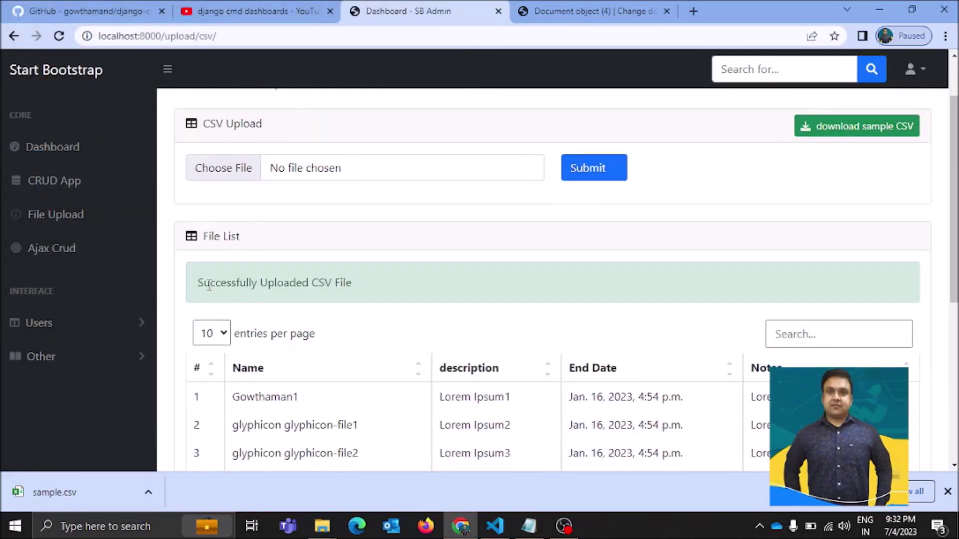
pyautogui.scroll(-3, 446, 316)
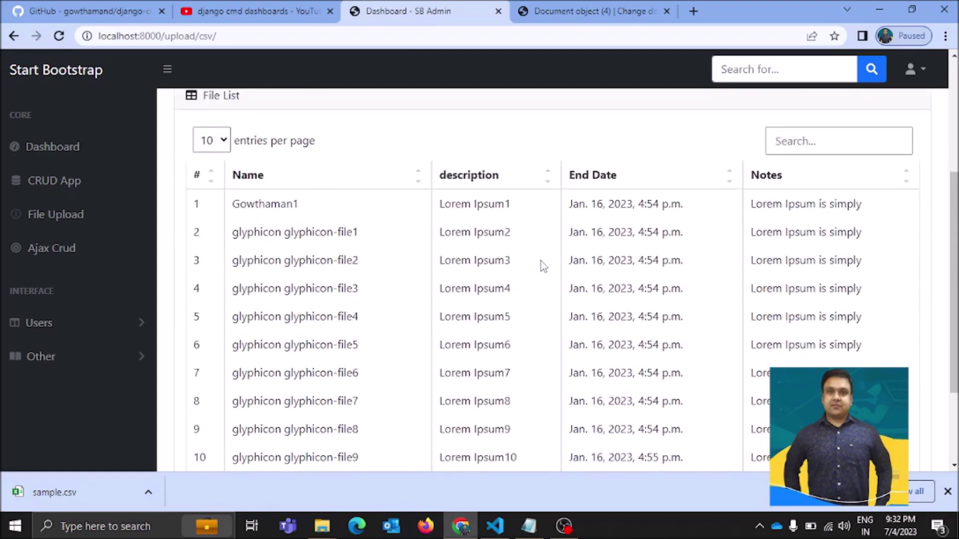
pyautogui.scroll(3, 337, 188)
pyautogui.click(63, 357)
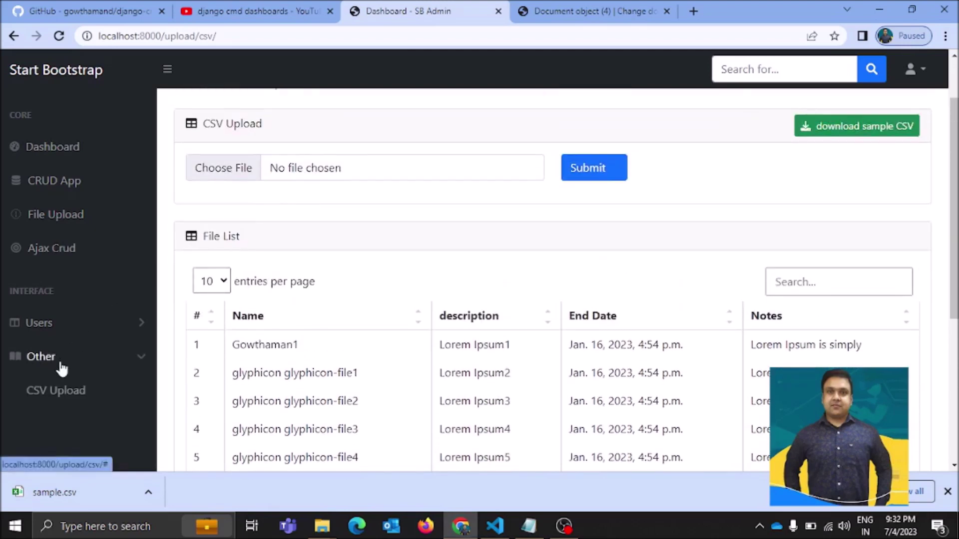
pyautogui.click(63, 393)
pyautogui.scroll(-3, 458, 325)
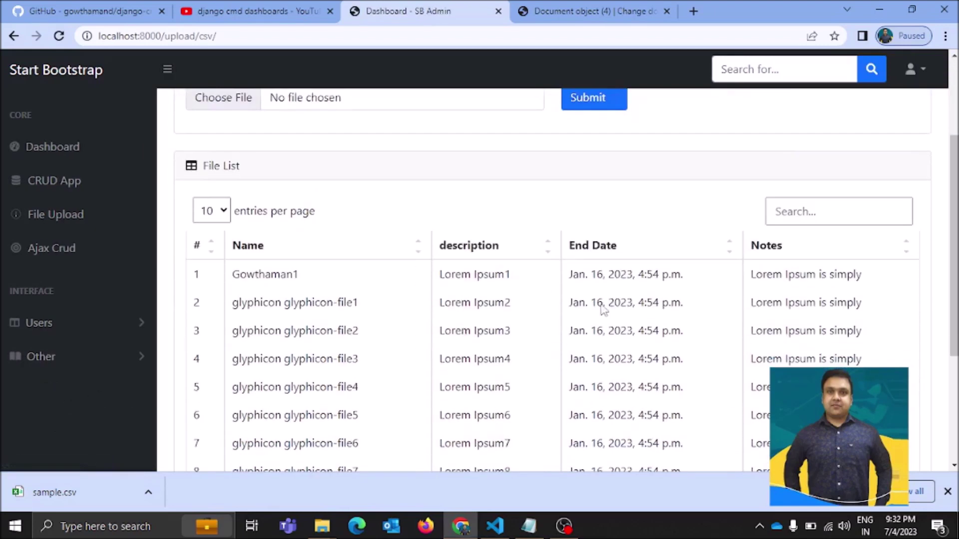
pyautogui.click(823, 209)
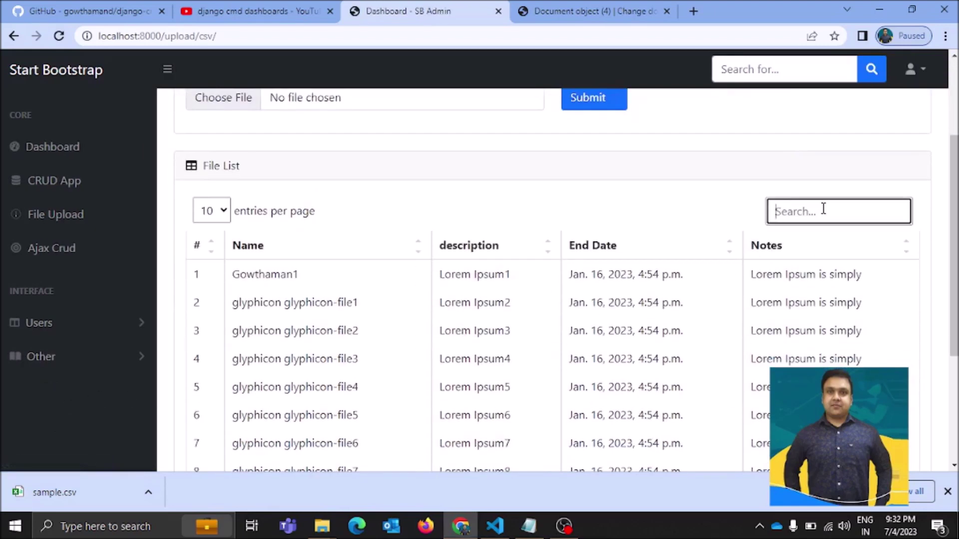
pyautogui.write('Gaurav')
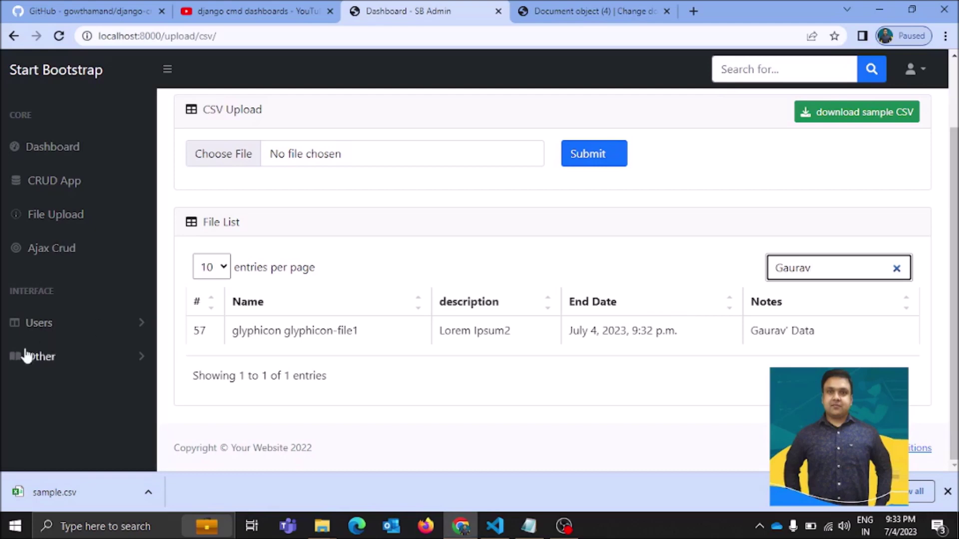
# - Reload the CSV Upload page from the Other menu to see the full File List
pyautogui.click(52, 356)
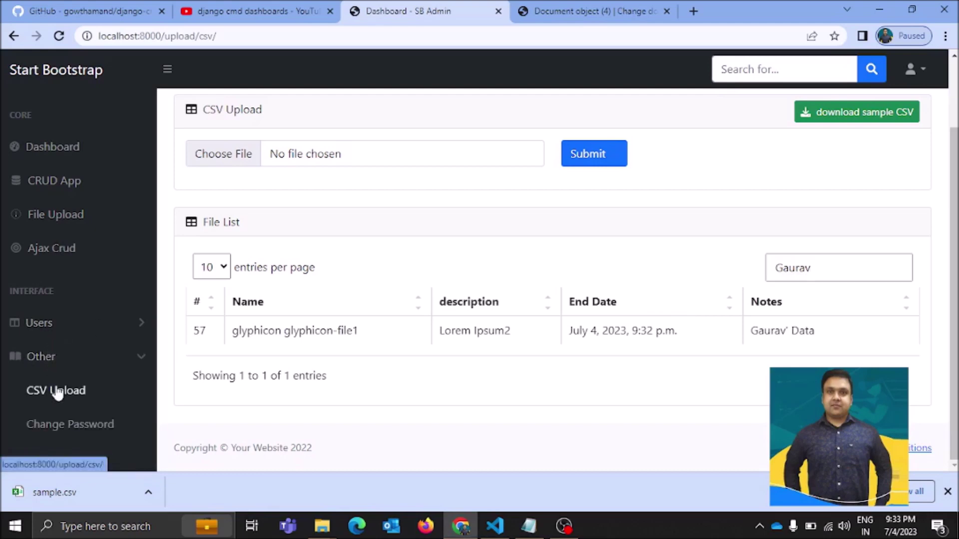
pyautogui.click(57, 391)
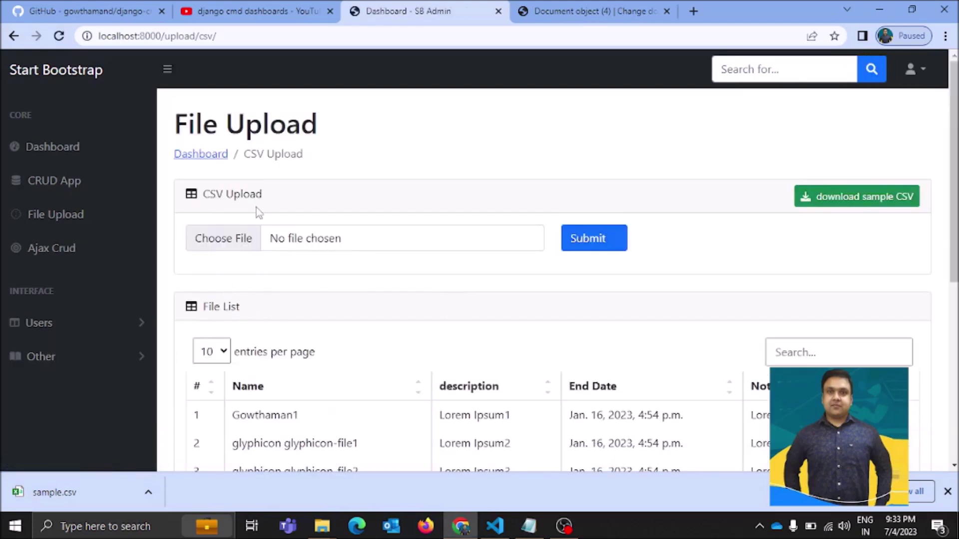
pyautogui.scroll(-4, 407, 366)
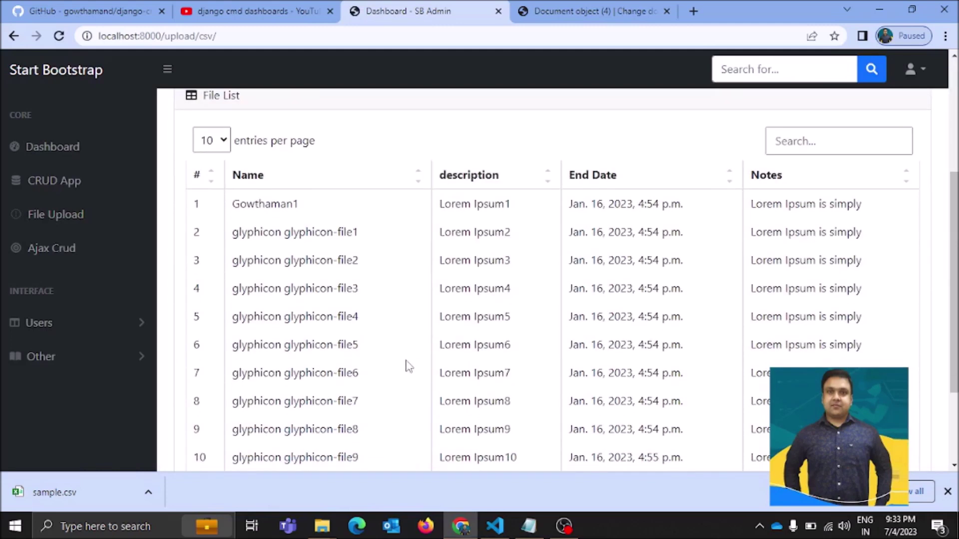
pyautogui.scroll(-3, 408, 366)
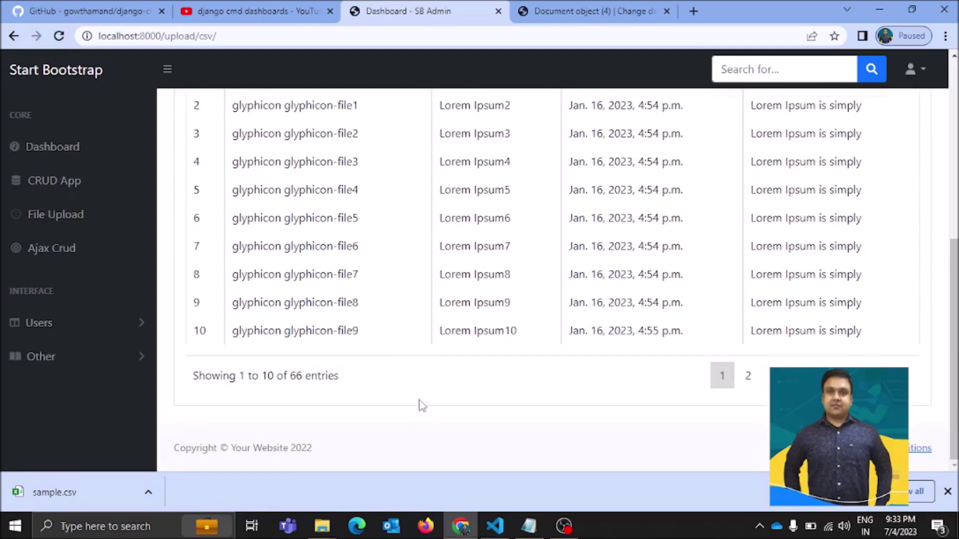
pyautogui.scroll(3, 486, 435)
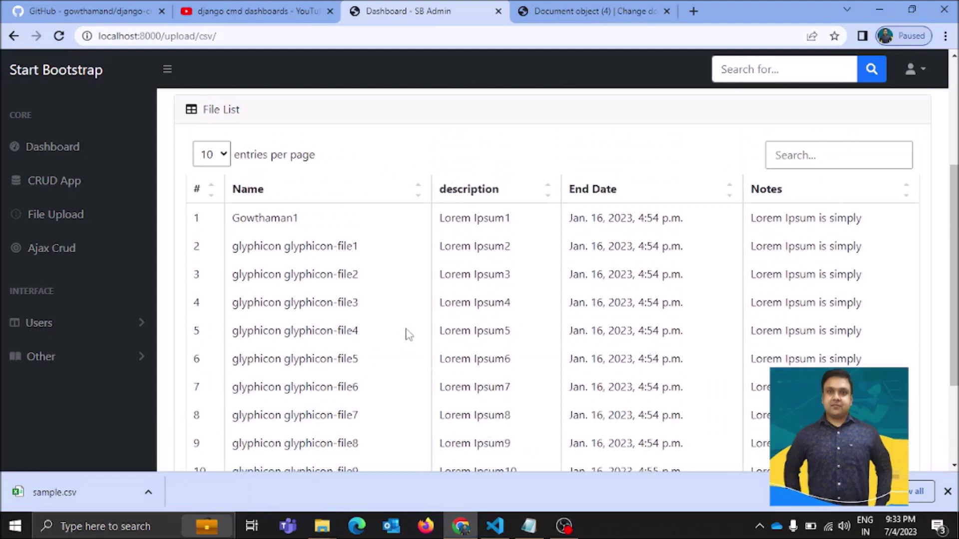
pyautogui.scroll(-3, 514, 360)
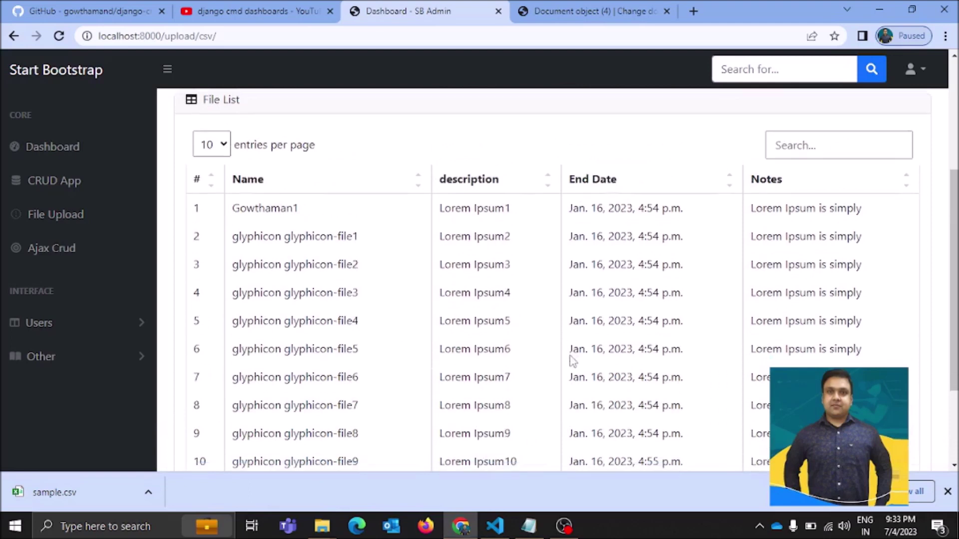
pyautogui.scroll(5, 349, 300)
# - Try 15, 20 and 5 entries per page, settling on 10 entries per page
pyautogui.click(217, 228)
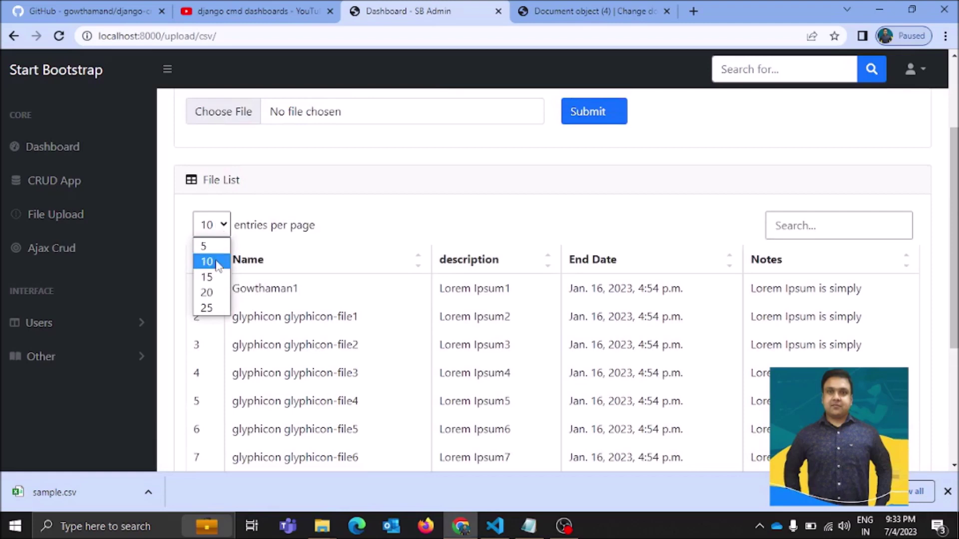
pyautogui.click(212, 277)
pyautogui.click(219, 230)
pyautogui.click(214, 289)
pyautogui.scroll(-8, 280, 335)
pyautogui.scroll(-2, 281, 339)
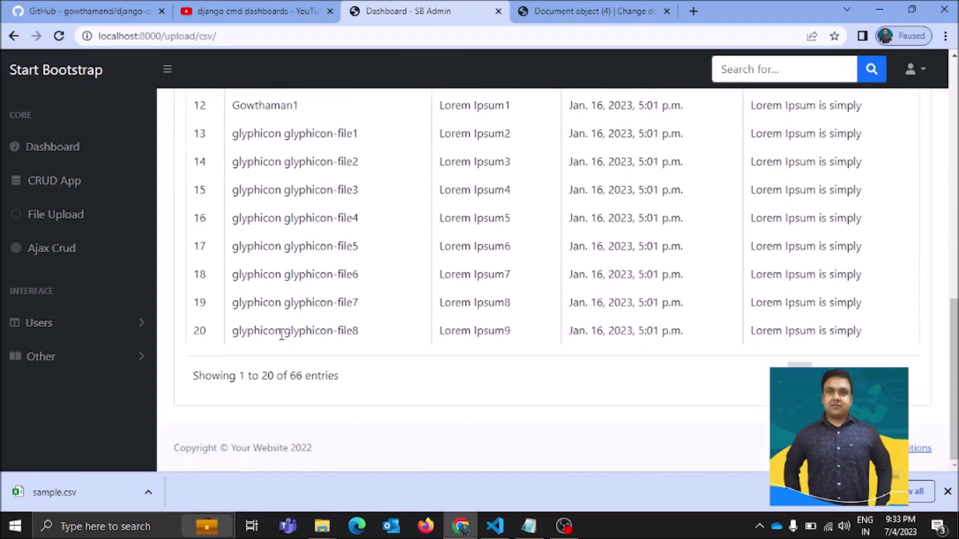
pyautogui.scroll(10, 250, 310)
pyautogui.click(223, 297)
pyautogui.click(208, 317)
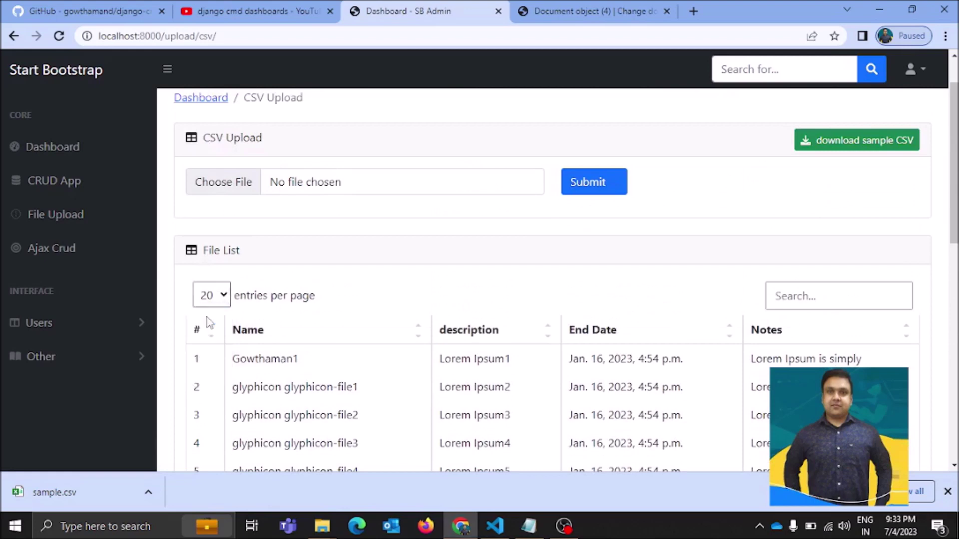
pyautogui.scroll(-3, 271, 329)
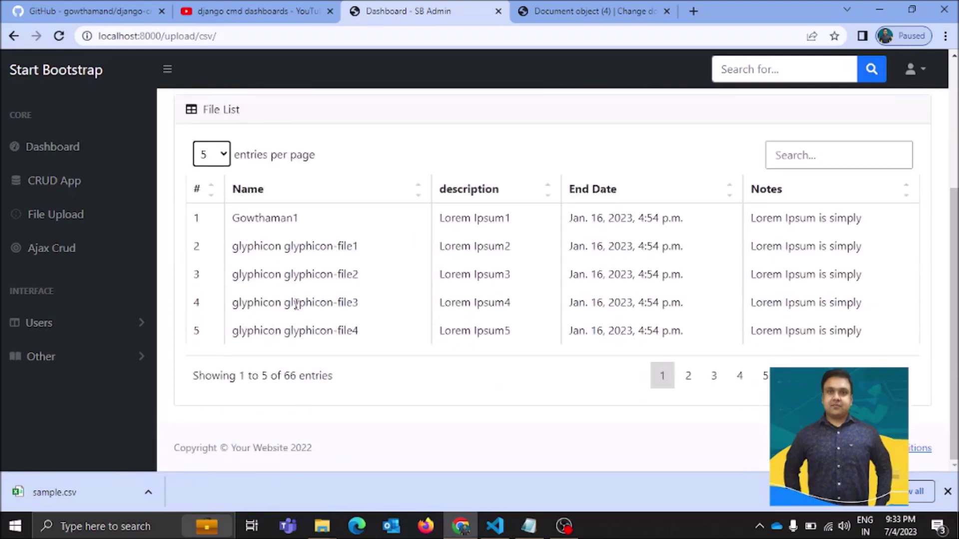
pyautogui.click(217, 161)
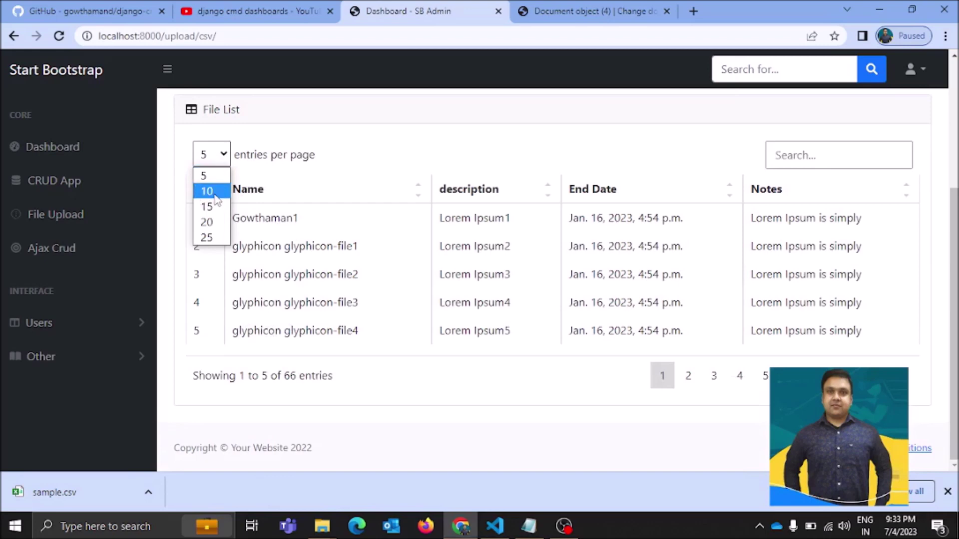
pyautogui.click(214, 195)
pyautogui.scroll(-3, 246, 273)
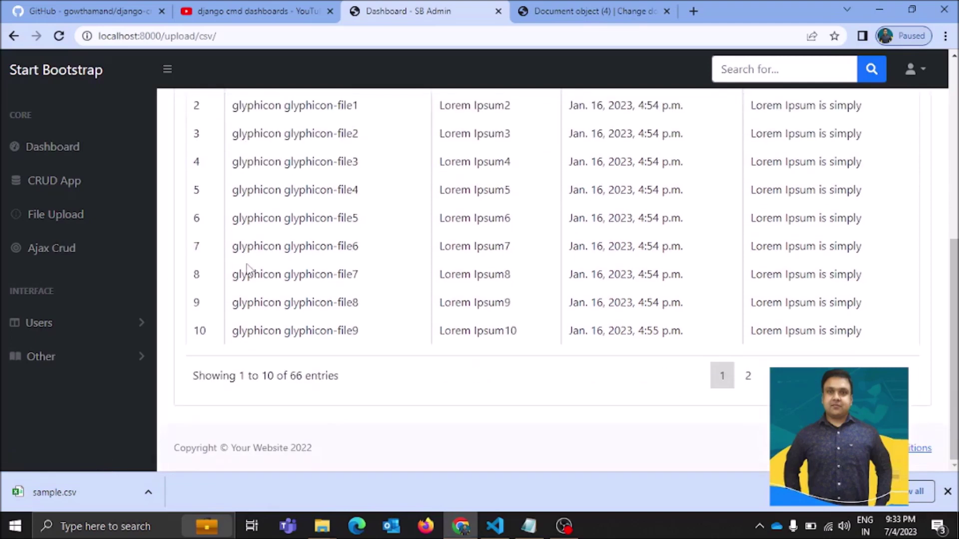
pyautogui.scroll(4, 248, 272)
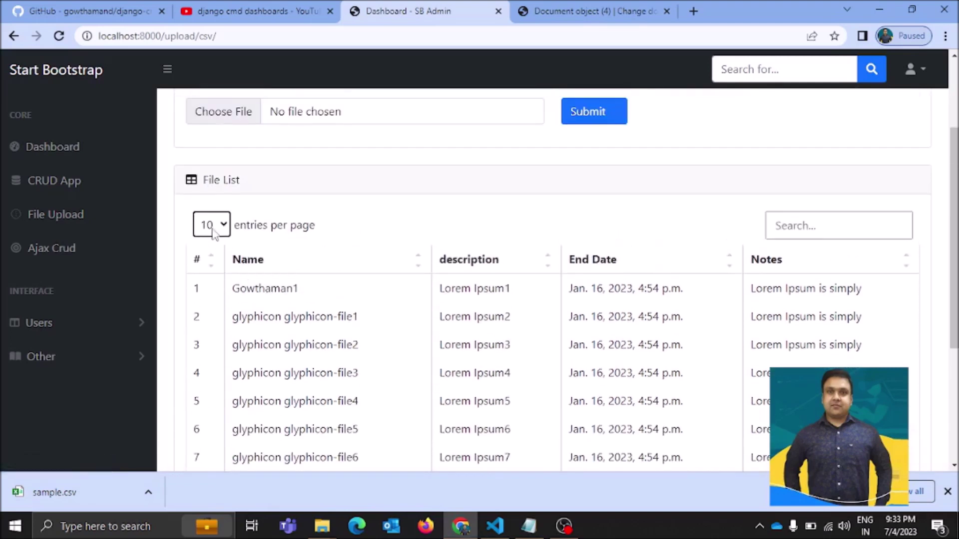
# - Sort the File List by # and by End Date newest first, then return to VS Code
pyautogui.click(215, 259)
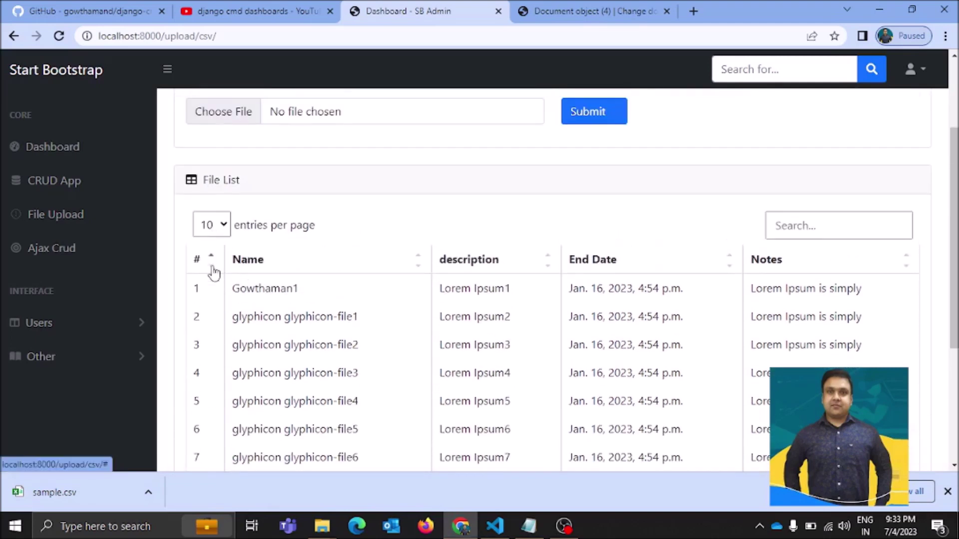
pyautogui.click(213, 261)
pyautogui.click(213, 262)
pyautogui.click(214, 270)
pyautogui.click(213, 261)
pyautogui.click(729, 261)
pyautogui.click(728, 261)
pyautogui.click(724, 265)
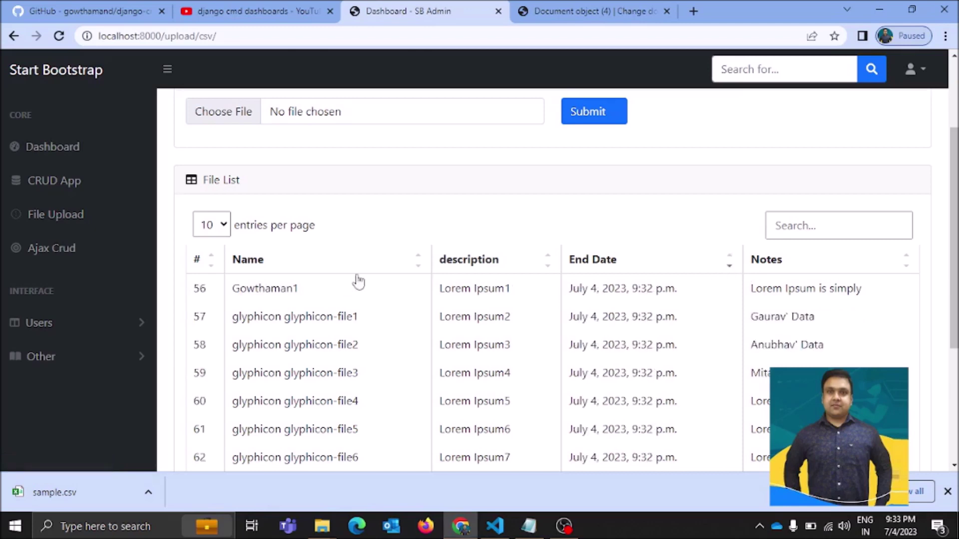
pyautogui.scroll(3, 359, 279)
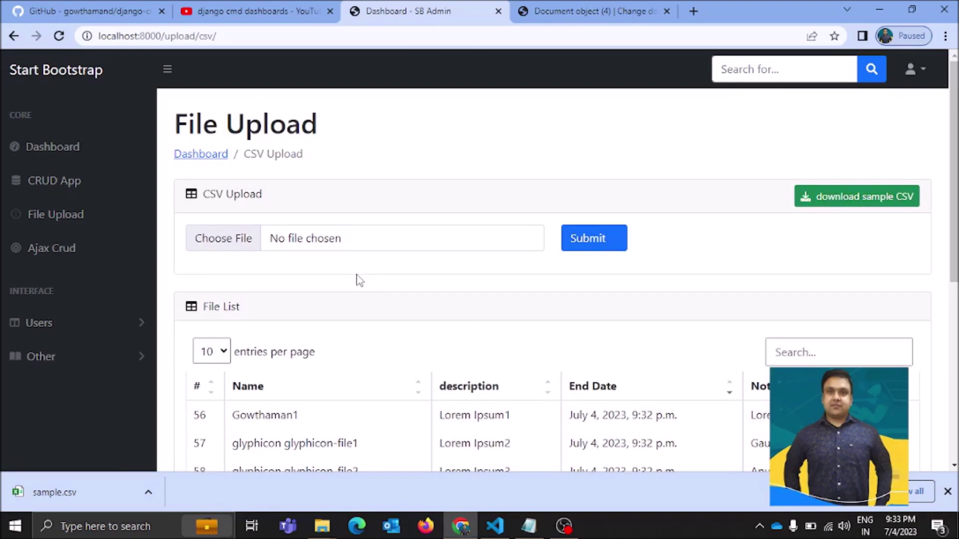
pyautogui.click(494, 525)
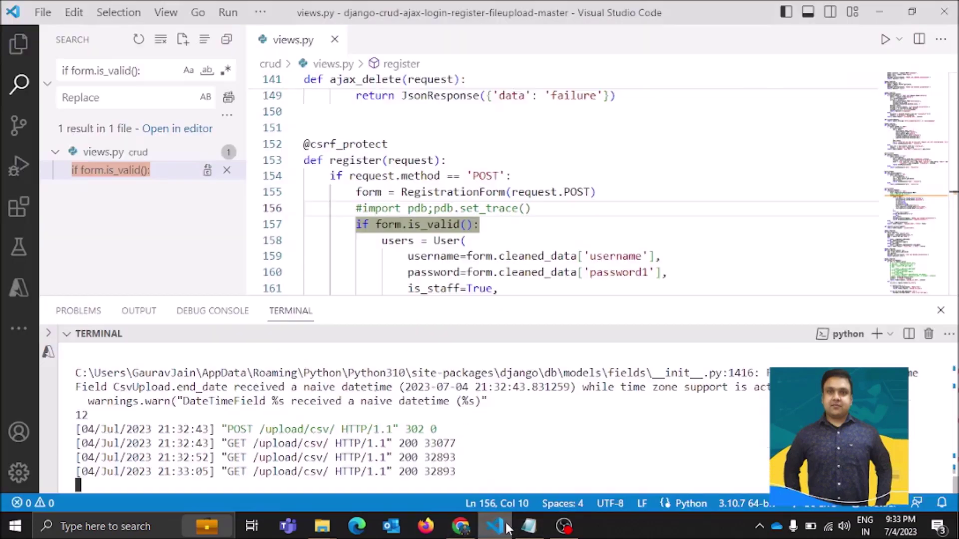
# - Hide the terminal panel and show the Explorer, collapsing crud and expanding templates
pyautogui.hotkey('ctrl', 'j')
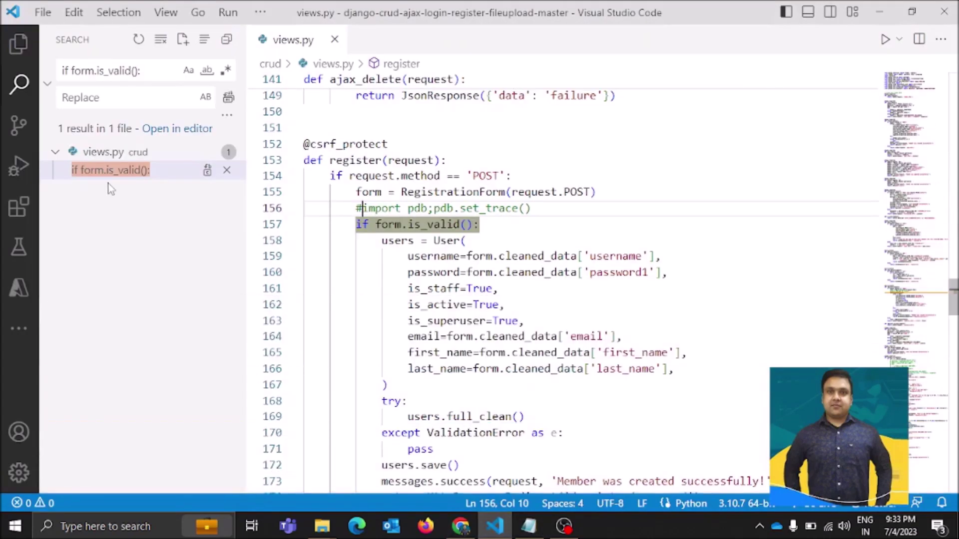
pyautogui.click(18, 44)
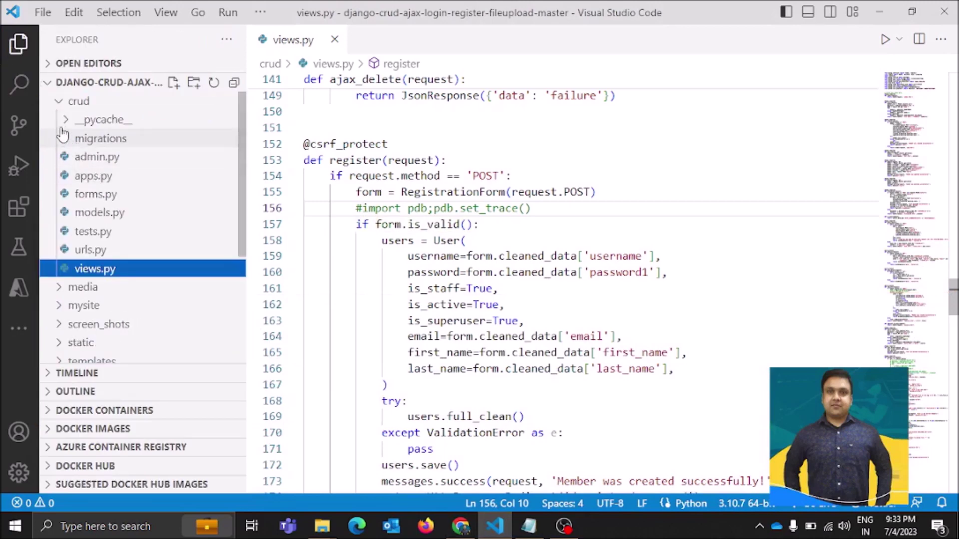
pyautogui.click(63, 99)
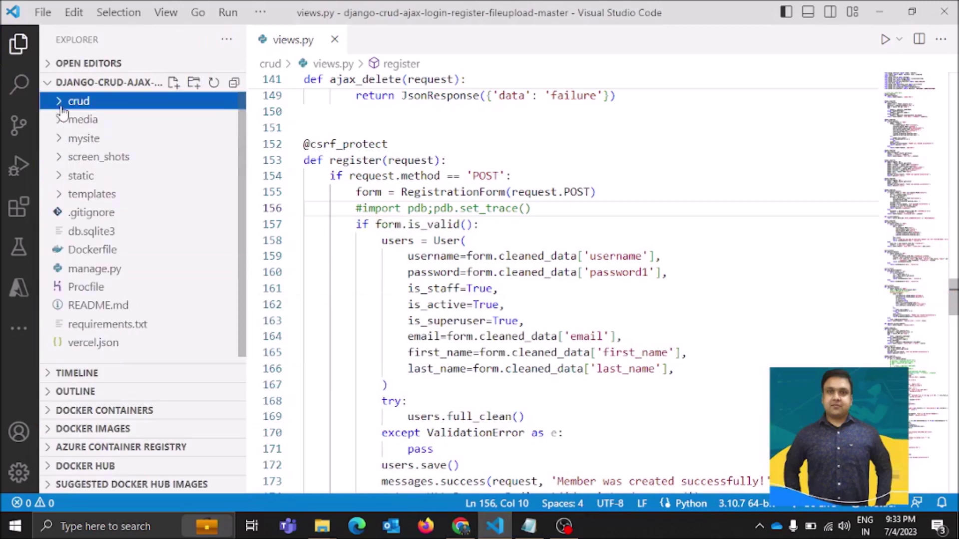
pyautogui.click(70, 194)
pyautogui.scroll(-3, 128, 290)
pyautogui.scroll(3, 127, 294)
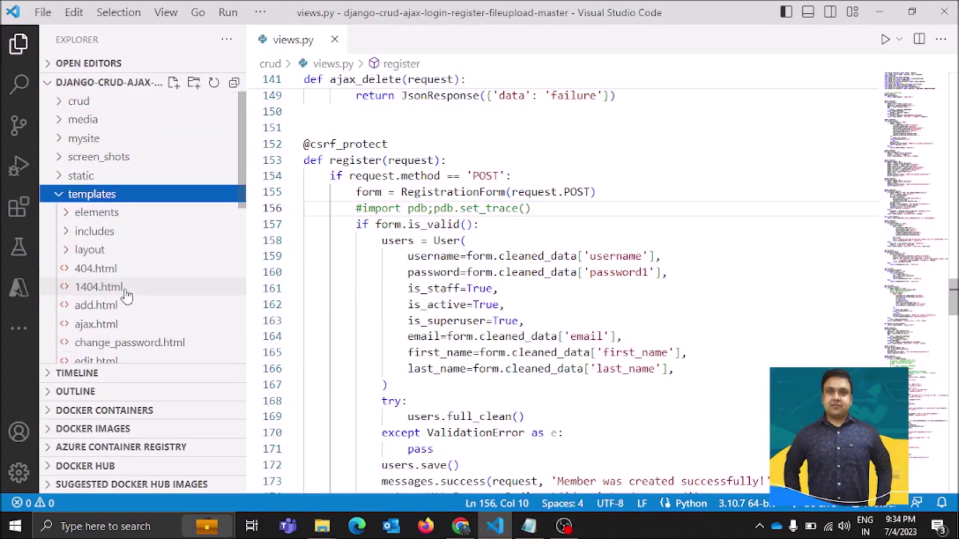
# - Browse the static and screen_shots folders, then open mysite/settings.py
pyautogui.click(80, 176)
pyautogui.click(59, 176)
pyautogui.click(59, 158)
pyautogui.click(58, 160)
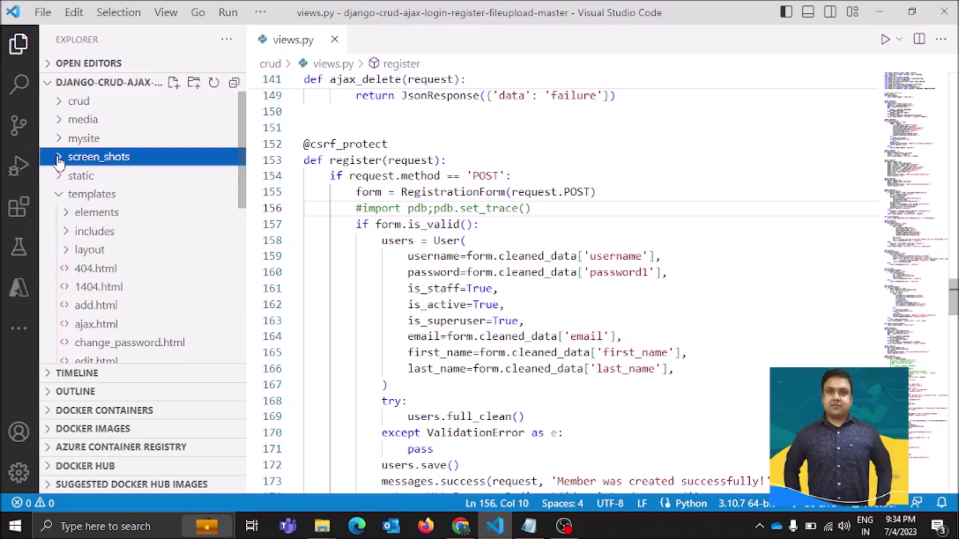
pyautogui.click(61, 144)
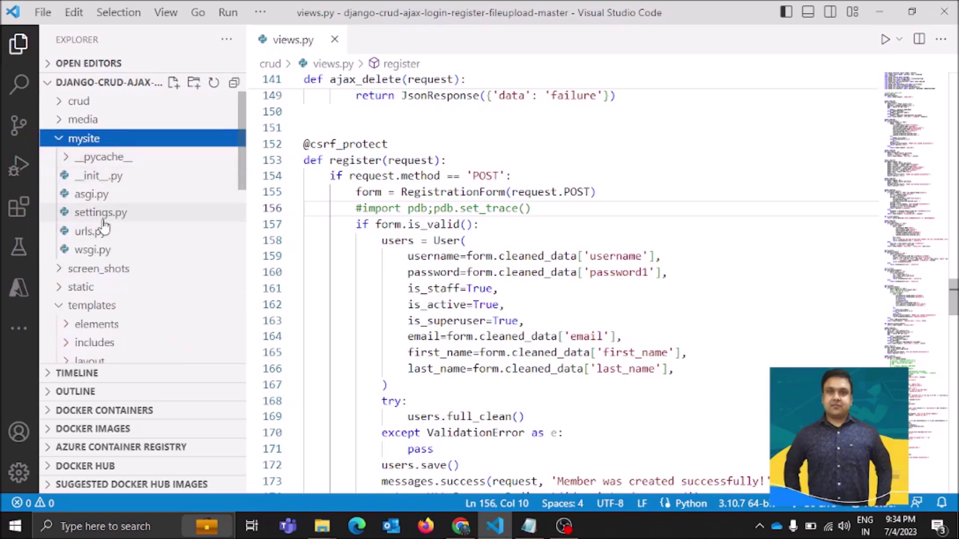
pyautogui.click(102, 213)
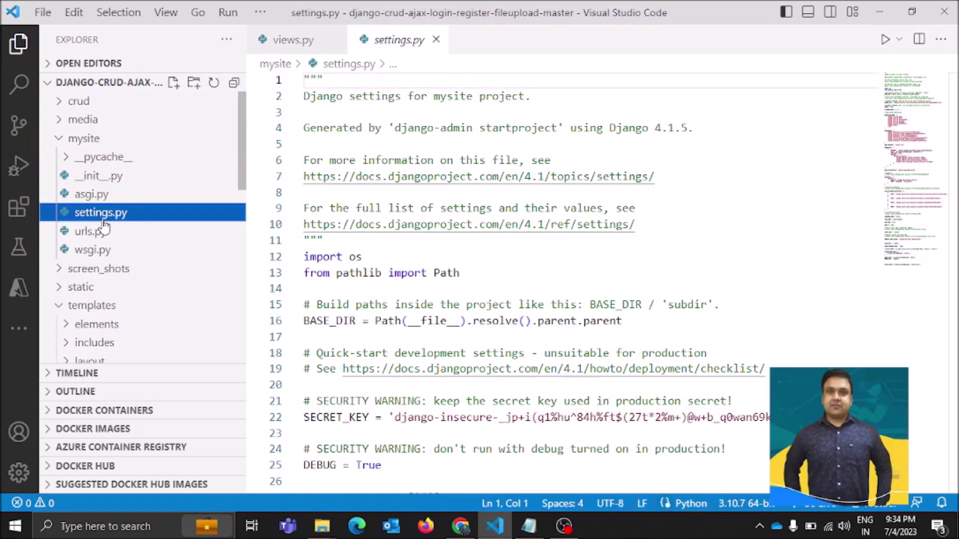
pyautogui.scroll(-11, 480, 280)
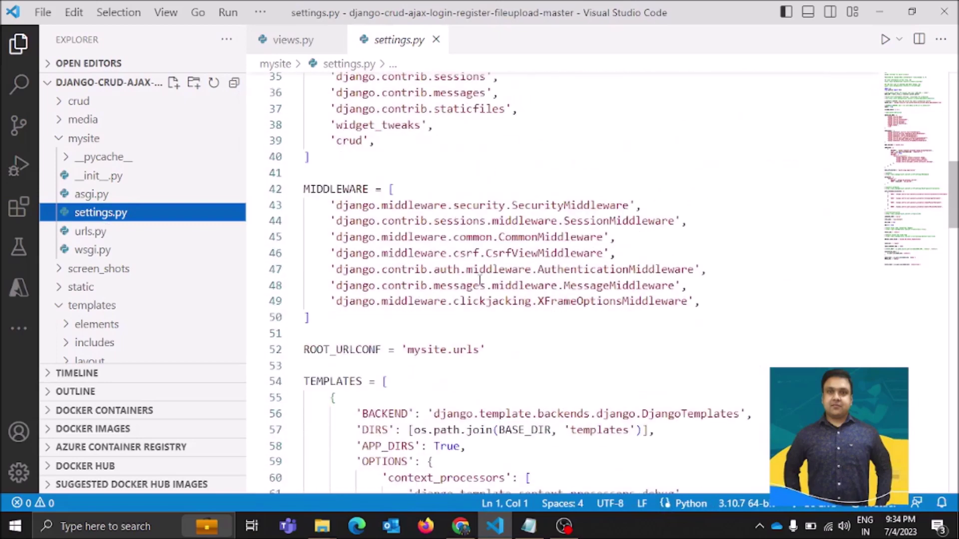
pyautogui.scroll(-8, 480, 281)
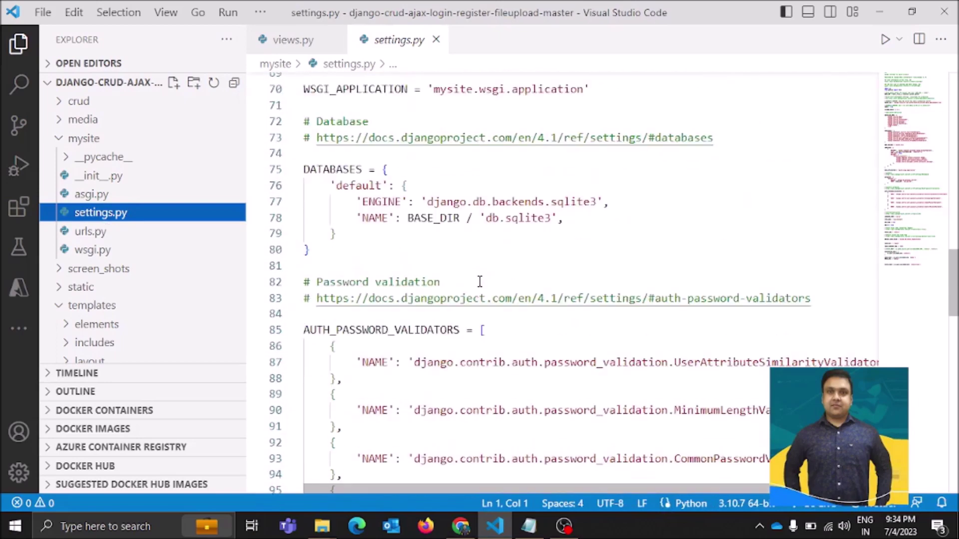
pyautogui.scroll(-9, 479, 281)
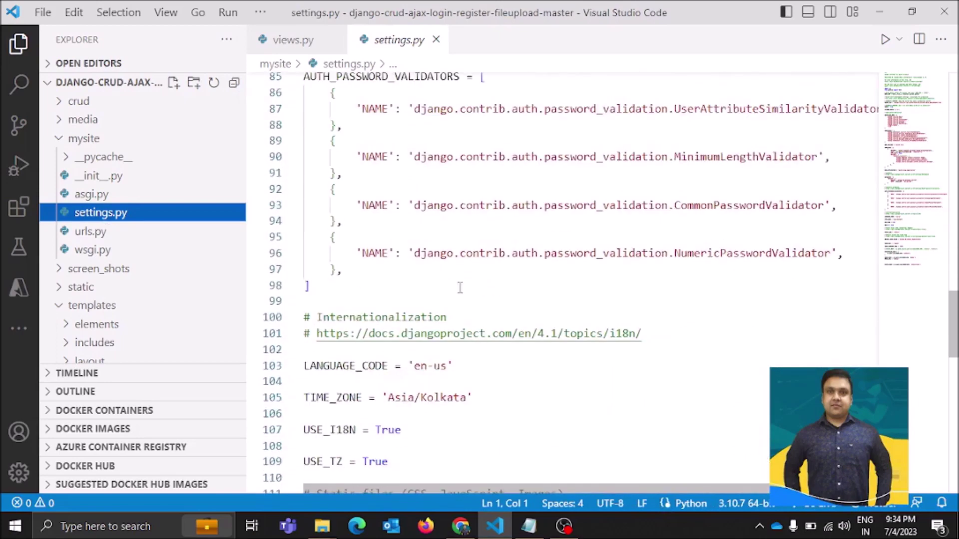
pyautogui.scroll(-13, 480, 282)
pyautogui.scroll(2, 357, 319)
pyautogui.moveTo(317, 218); pyautogui.dragTo(466, 244)
pyautogui.moveTo(343, 282); pyautogui.dragTo(585, 283)
pyautogui.moveTo(447, 362); pyautogui.dragTo(592, 367)
pyautogui.scroll(3, 523, 297)
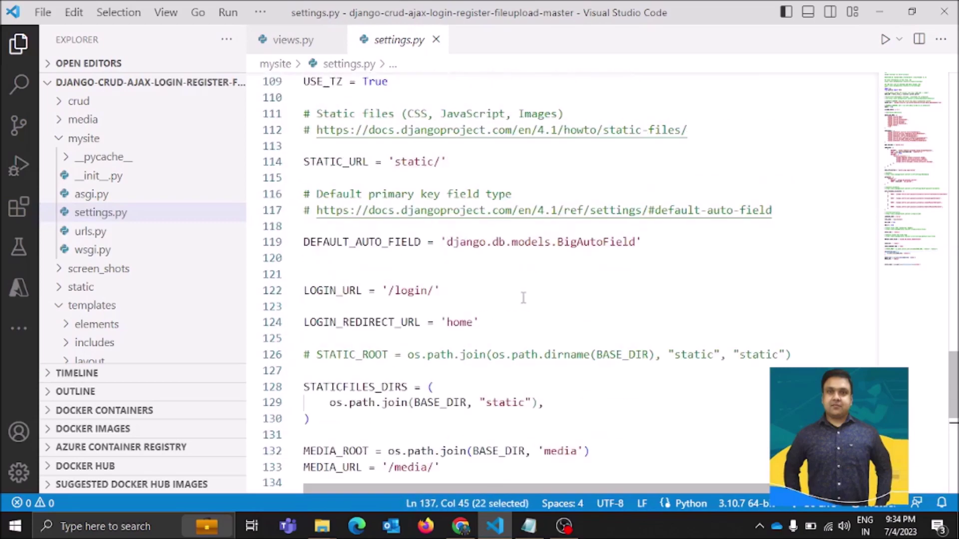
pyautogui.scroll(12, 507, 298)
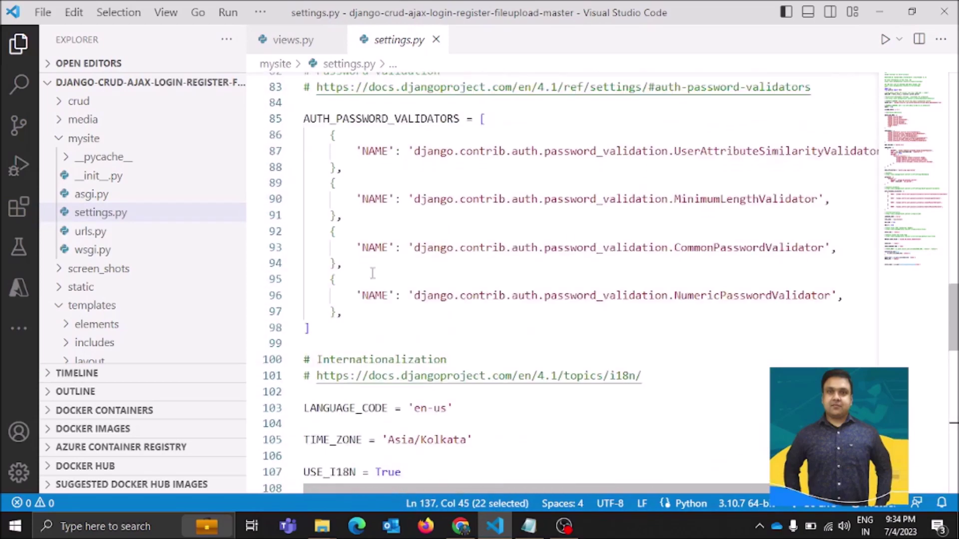
# - Open mysite's urls.py and highlight its login/, logout/ and password/reset/ routes
pyautogui.click(91, 232)
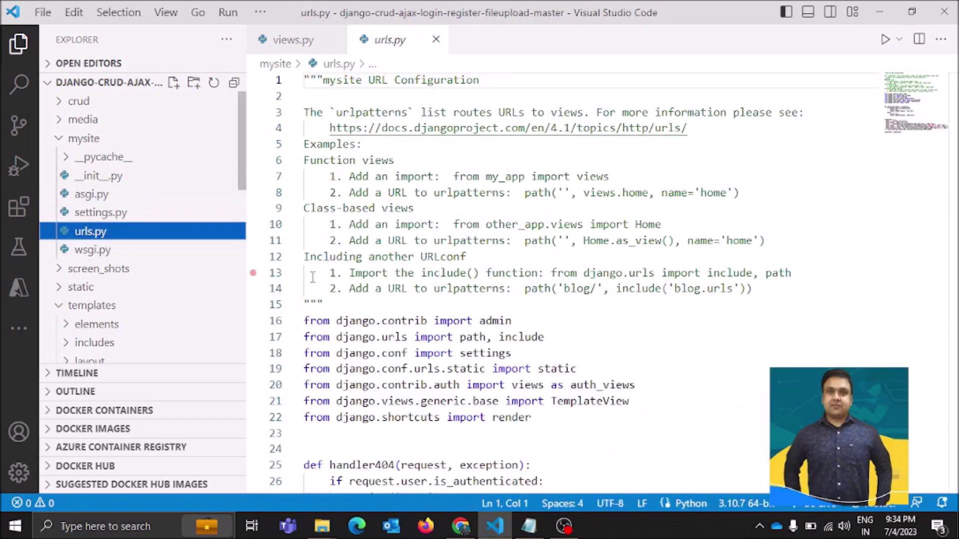
pyautogui.scroll(-9, 419, 298)
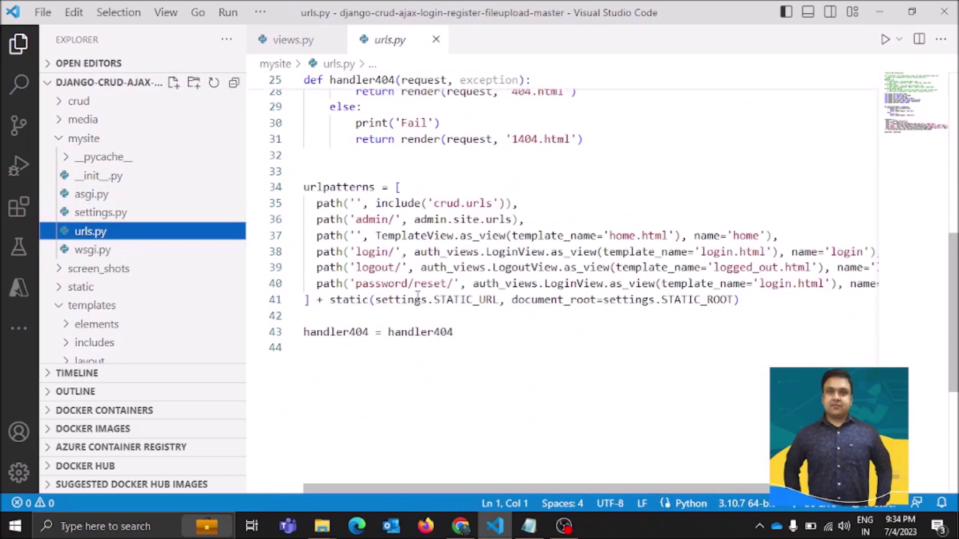
pyautogui.moveTo(346, 253); pyautogui.dragTo(435, 253)
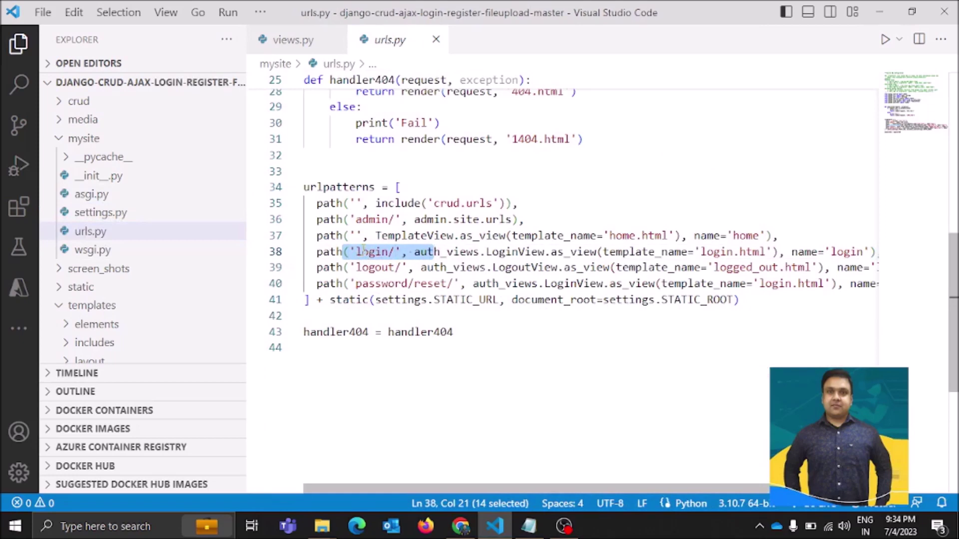
pyautogui.moveTo(352, 270); pyautogui.dragTo(427, 270)
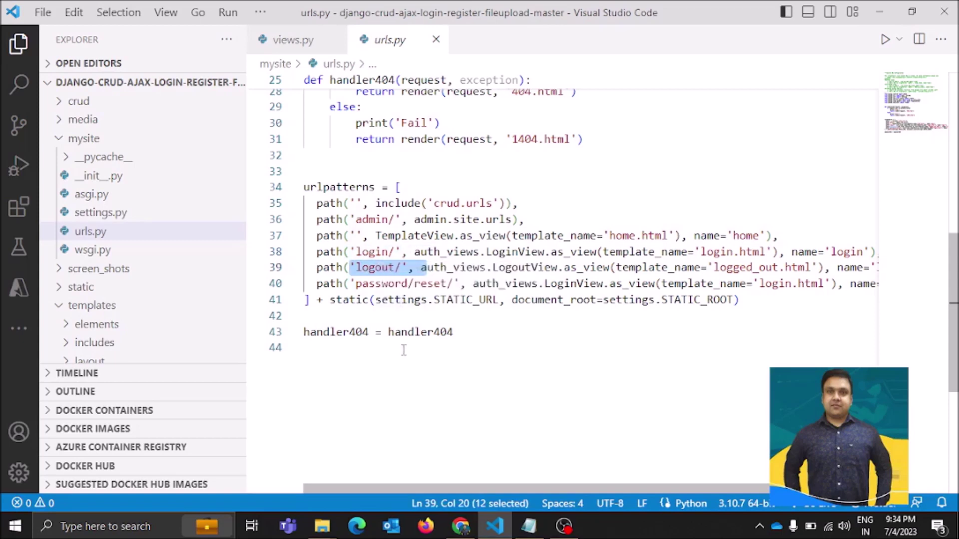
pyautogui.moveTo(355, 284); pyautogui.dragTo(461, 284)
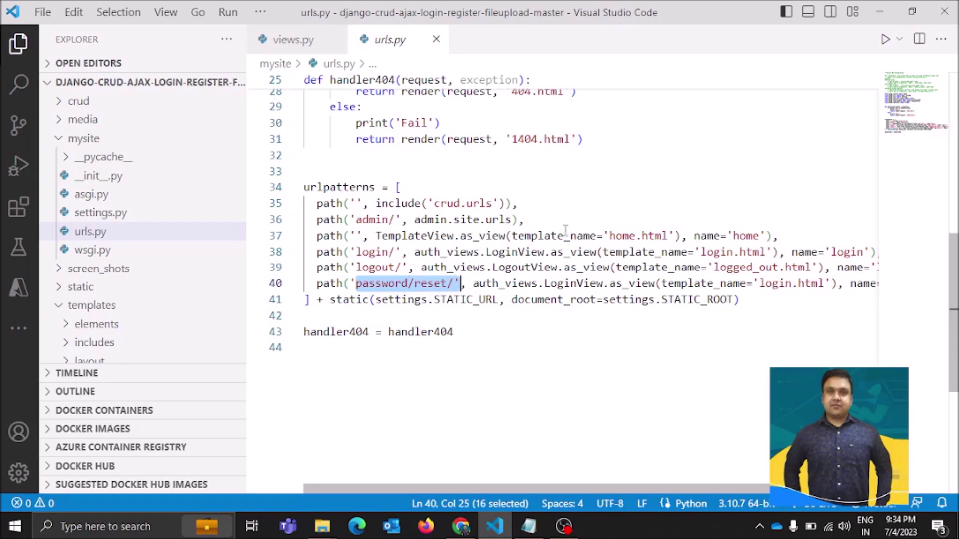
pyautogui.click(65, 139)
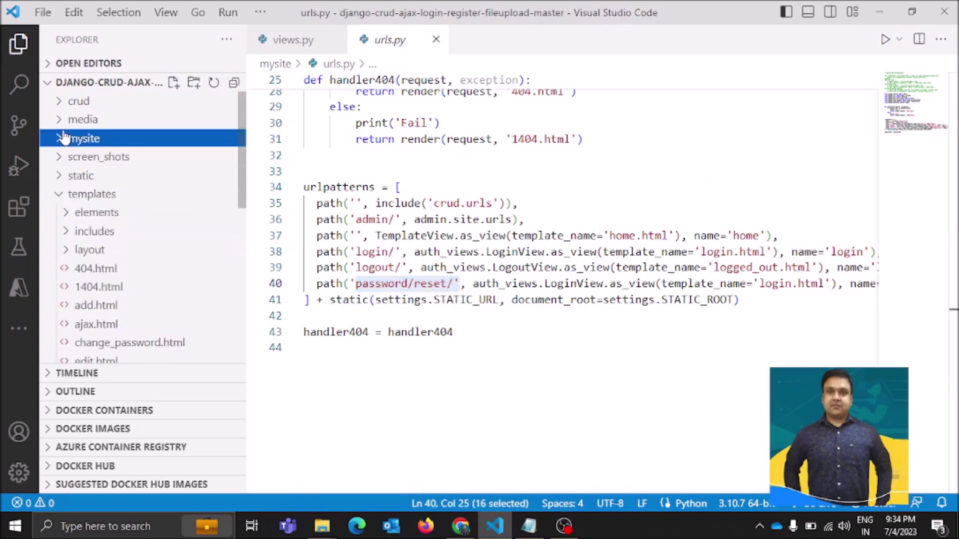
# - Browse the media and crud folders in the Explorer, spotting sample.csv under media
pyautogui.click(74, 126)
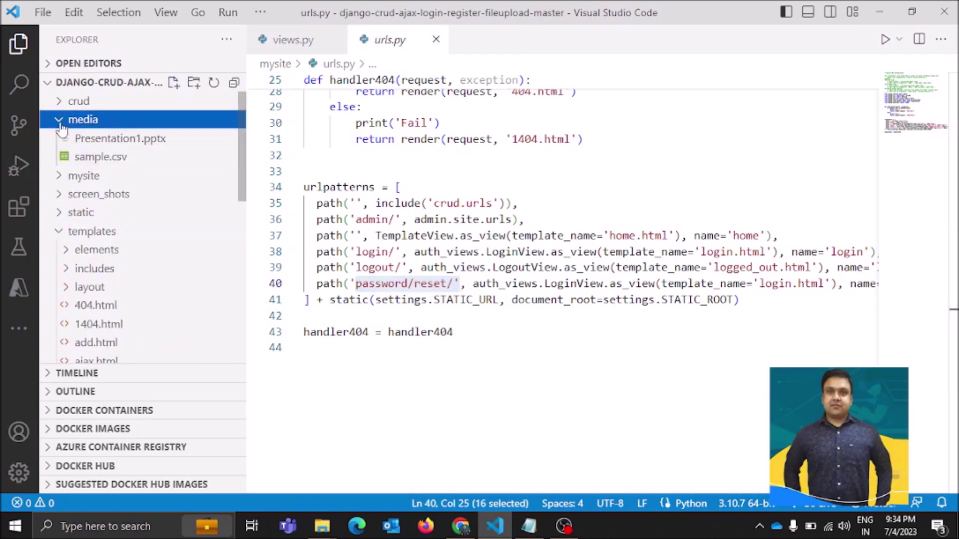
pyautogui.click(65, 119)
pyautogui.click(64, 103)
pyautogui.scroll(-3, 85, 199)
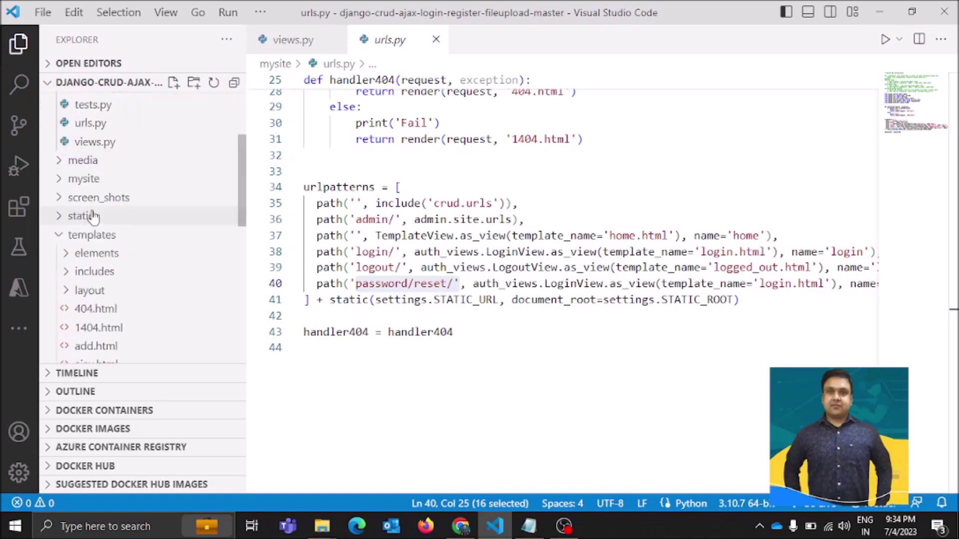
pyautogui.click(60, 163)
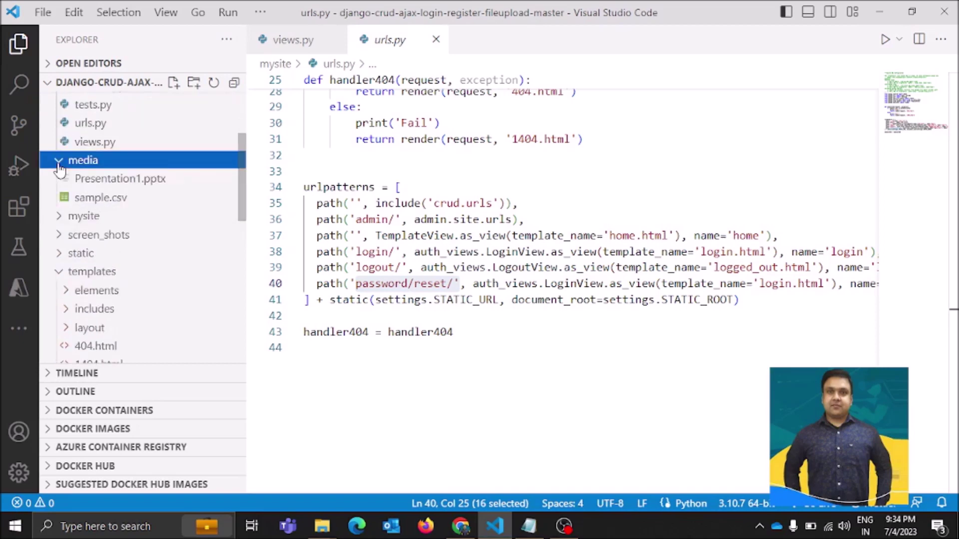
pyautogui.click(58, 162)
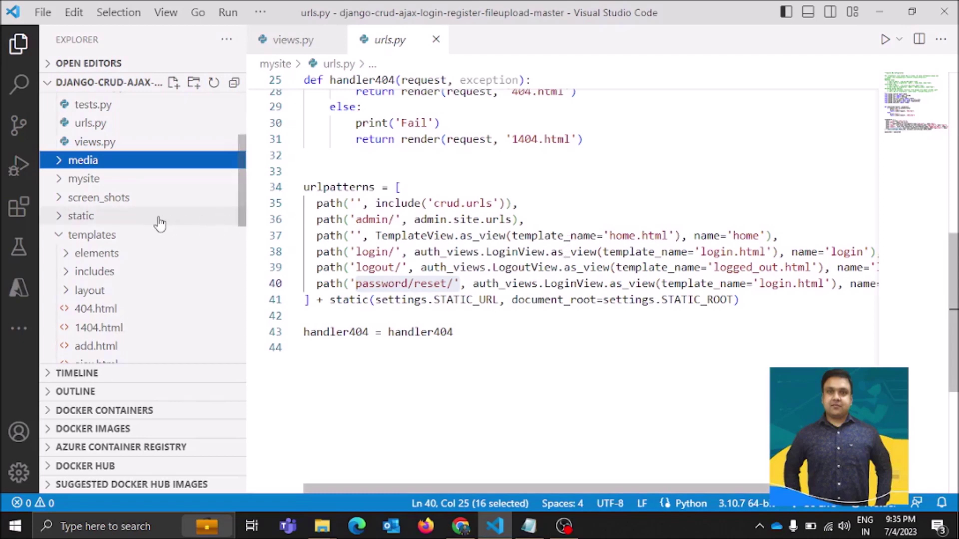
pyautogui.scroll(3, 156, 220)
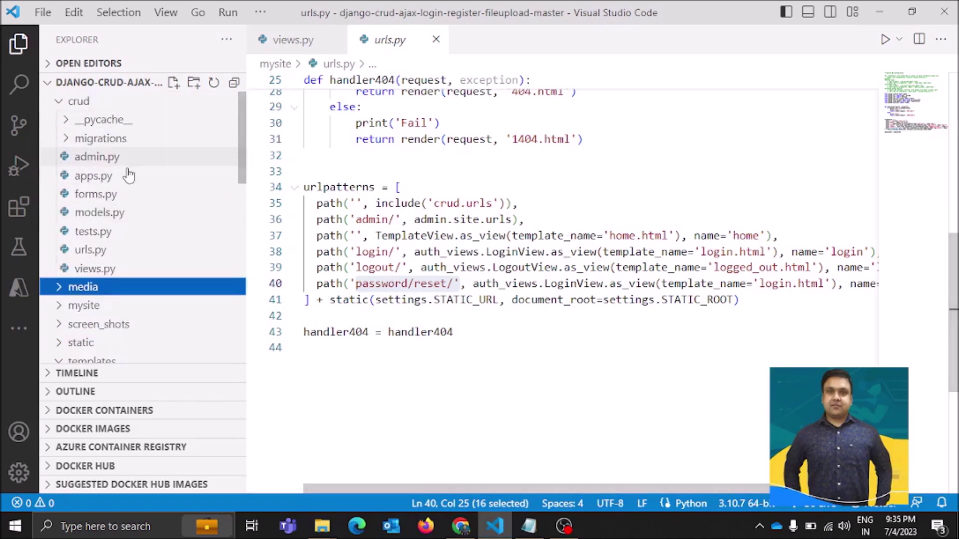
# - Open the crud app's urls.py, then its views.py
pyautogui.click(86, 250)
pyautogui.scroll(-2, 376, 188)
pyautogui.scroll(2, 451, 233)
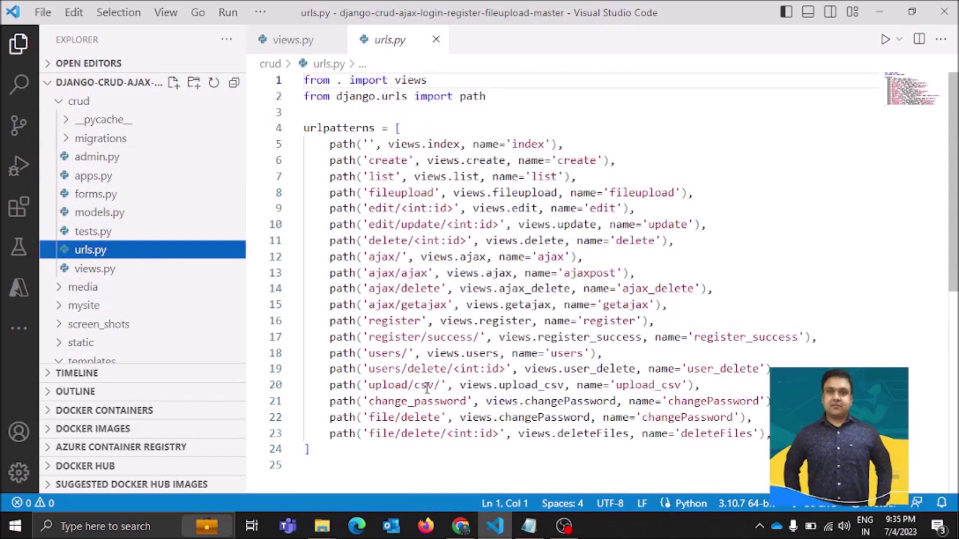
pyautogui.scroll(-3, 417, 380)
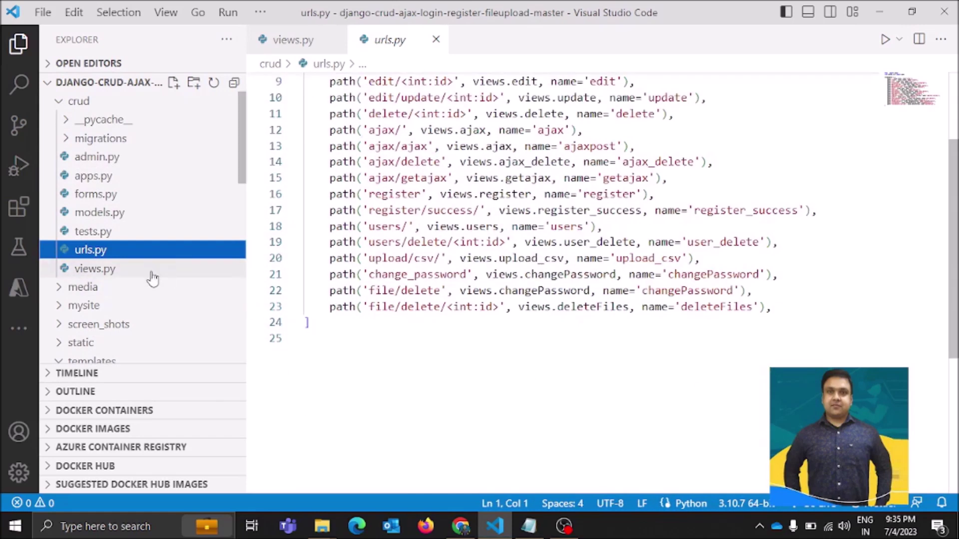
pyautogui.click(122, 270)
pyautogui.scroll(14, 438, 235)
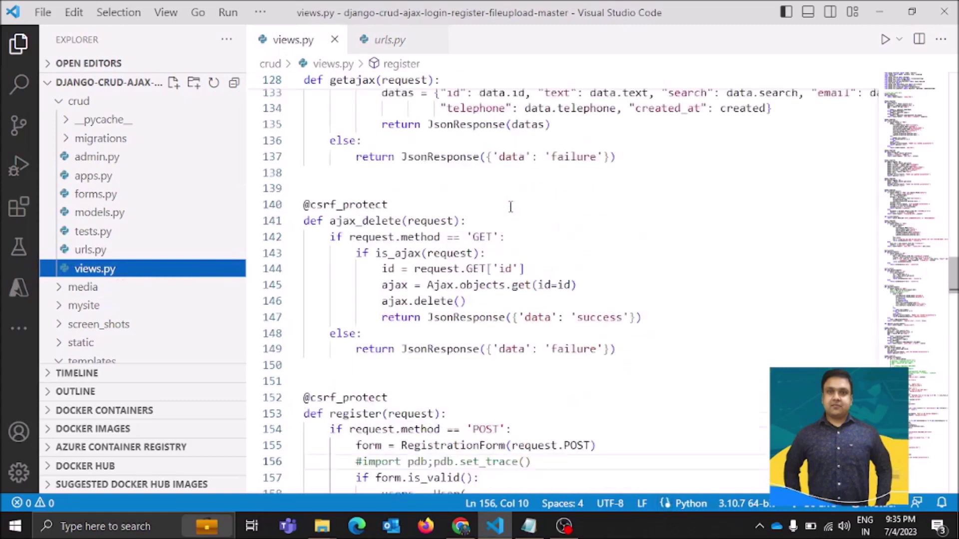
# - Highlight the opening views in views.py, including the edit view and the update view's field assignments
pyautogui.scroll(20, 478, 221)
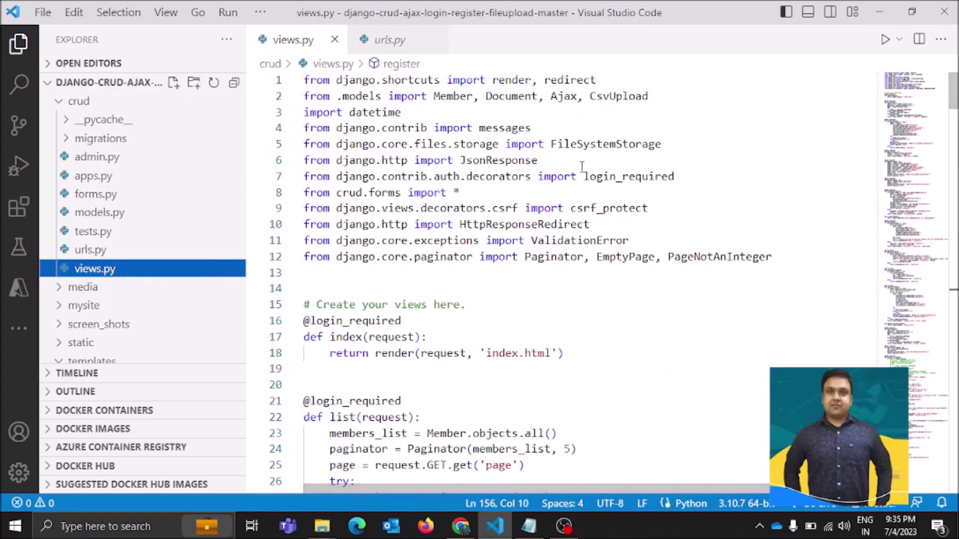
pyautogui.scroll(-3, 477, 221)
pyautogui.scroll(-3, 313, 245)
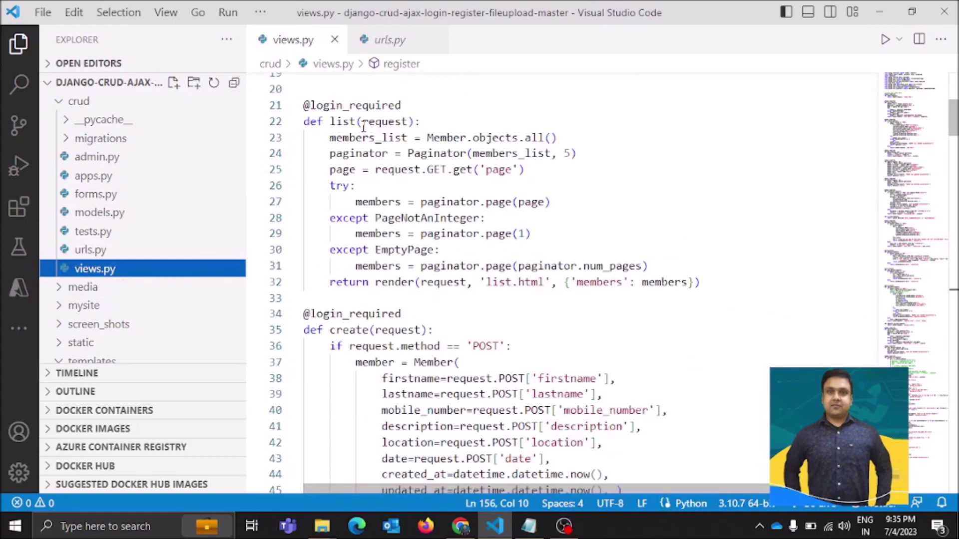
pyautogui.scroll(-3, 356, 286)
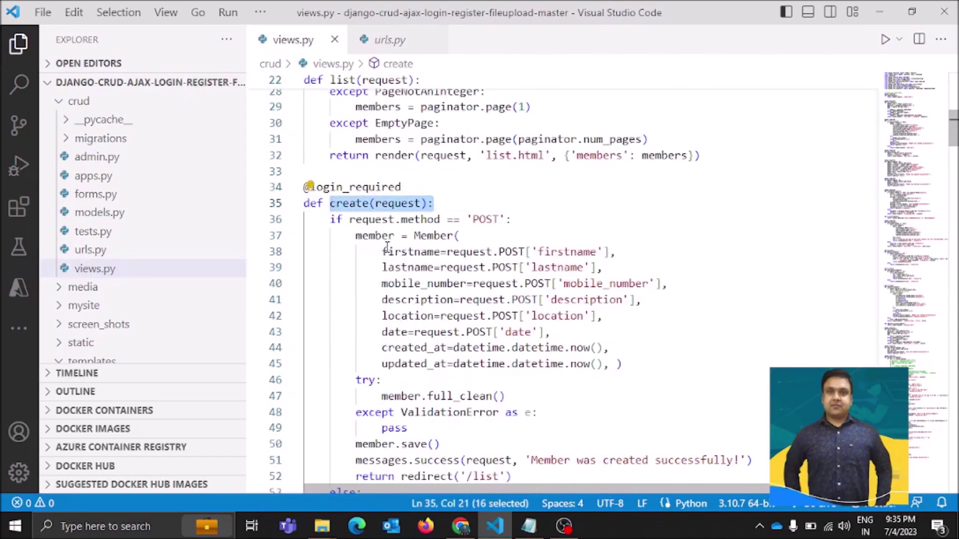
pyautogui.moveTo(385, 253); pyautogui.dragTo(448, 379)
pyautogui.scroll(-6, 449, 380)
pyautogui.scroll(-1, 448, 378)
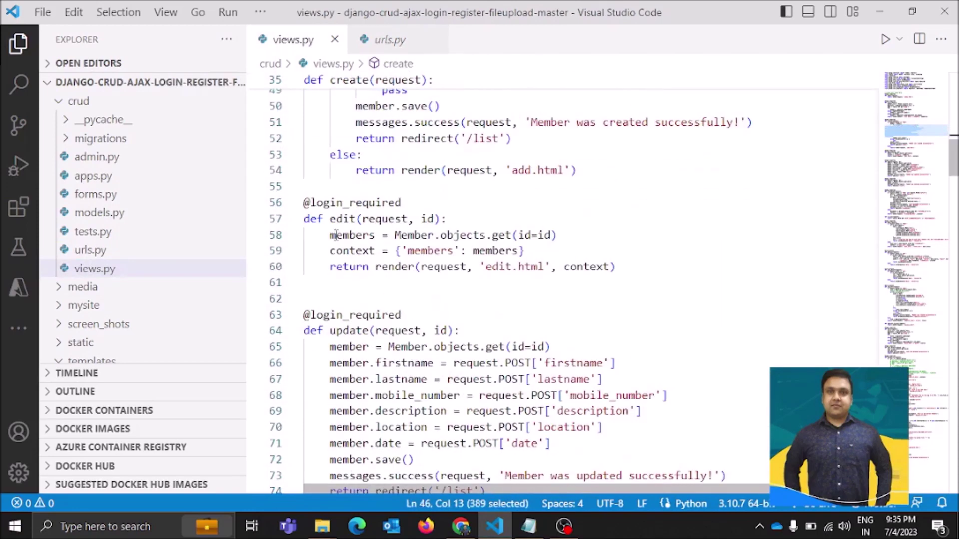
pyautogui.moveTo(329, 218); pyautogui.dragTo(394, 267)
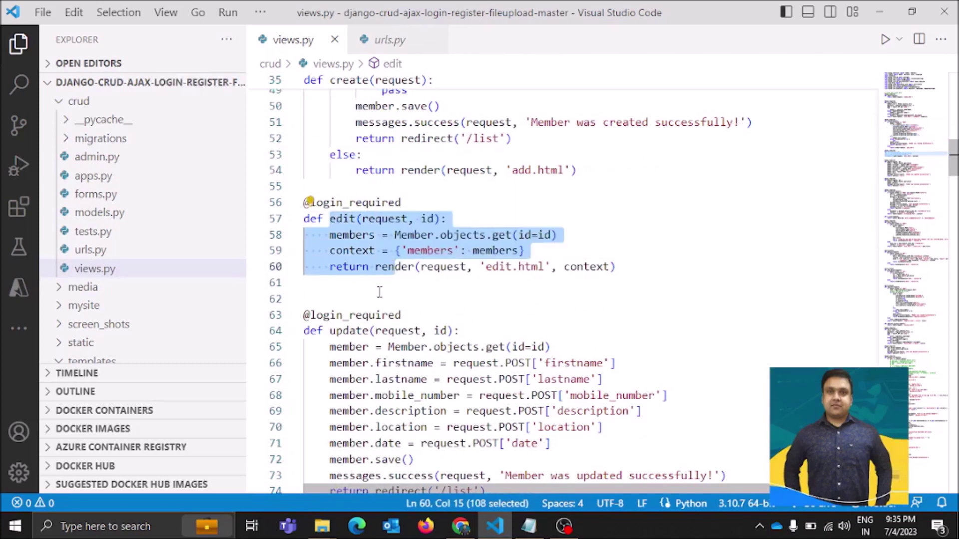
pyautogui.scroll(-4, 405, 321)
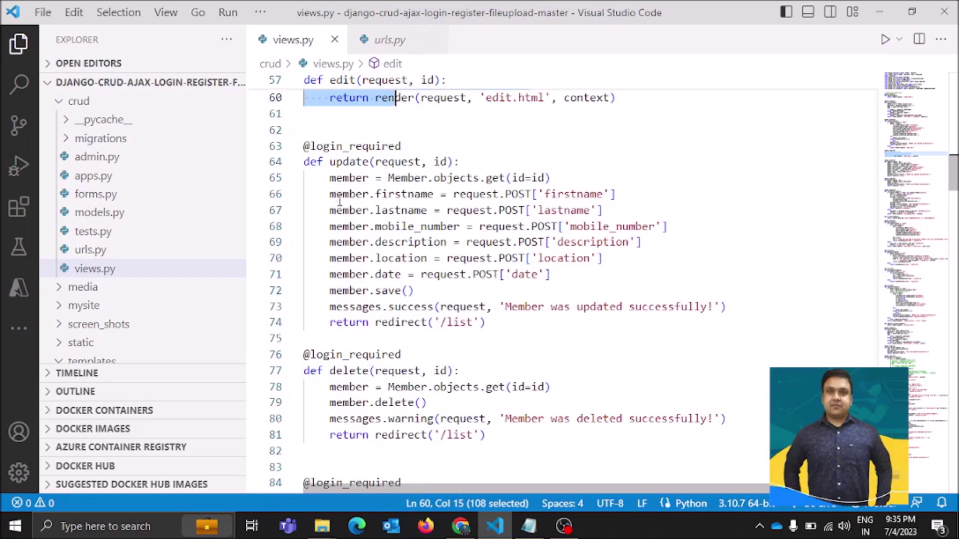
pyautogui.moveTo(332, 165); pyautogui.dragTo(441, 297)
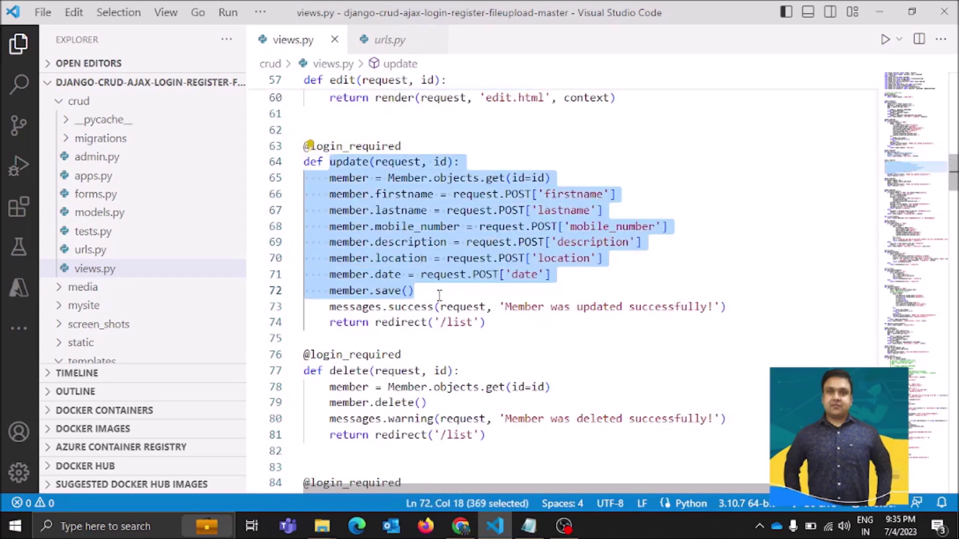
# - Highlight the next views, including the ajax view's record creation and getajax's data-building code
pyautogui.scroll(-3, 440, 296)
pyautogui.moveTo(324, 244); pyautogui.dragTo(381, 308)
pyautogui.scroll(-3, 432, 403)
pyautogui.moveTo(330, 203); pyautogui.dragTo(452, 428)
pyautogui.scroll(-6, 455, 436)
pyautogui.moveTo(339, 276); pyautogui.dragTo(457, 416)
pyautogui.scroll(-4, 456, 413)
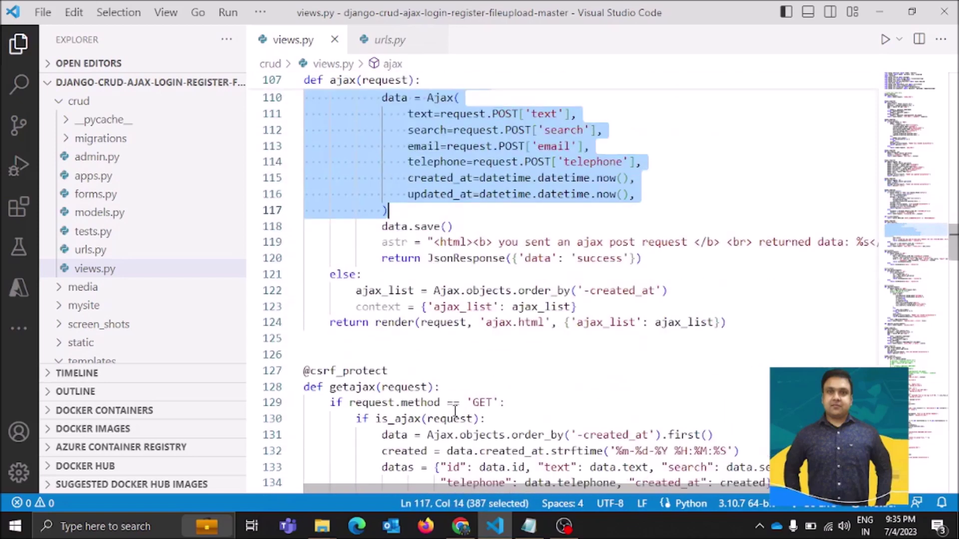
pyautogui.scroll(-3, 464, 385)
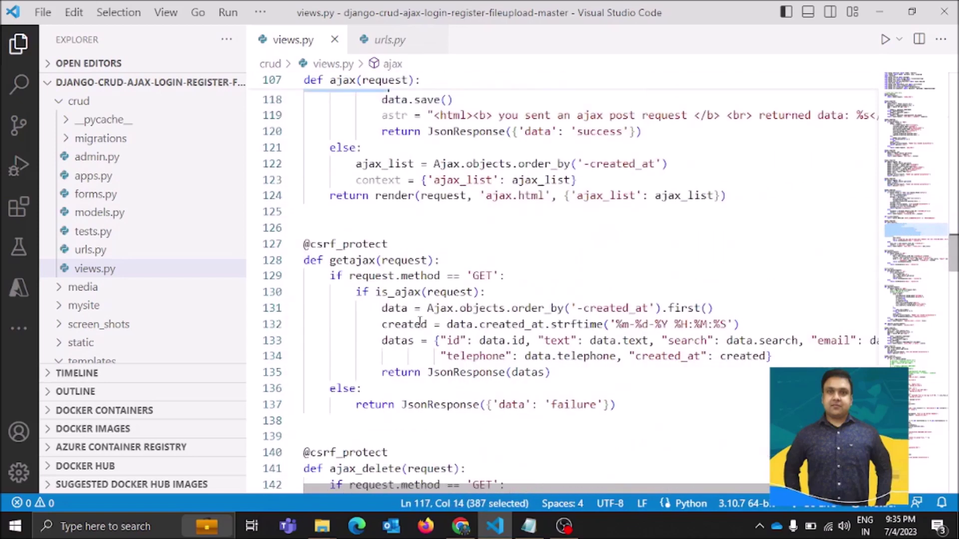
pyautogui.moveTo(327, 260); pyautogui.dragTo(363, 388)
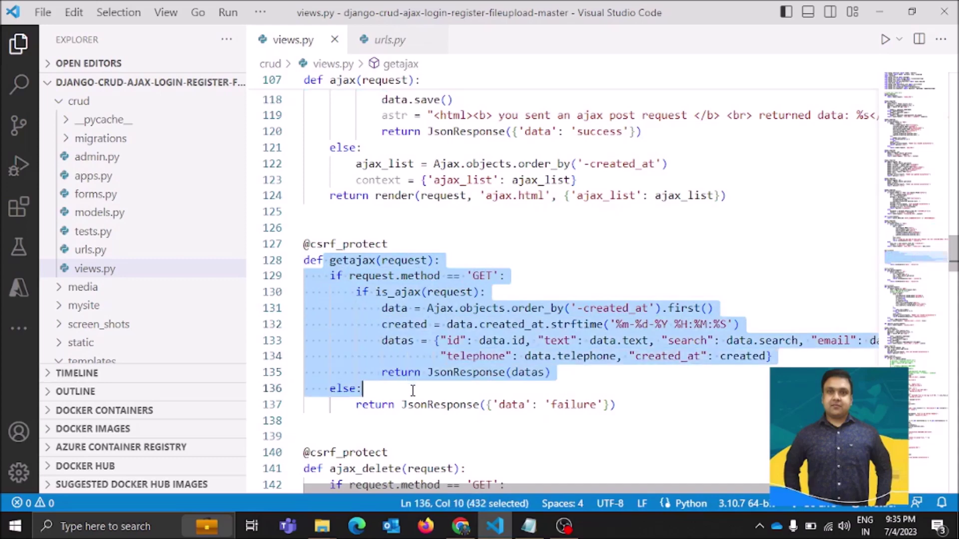
pyautogui.scroll(-1, 412, 389)
pyautogui.scroll(-4, 412, 389)
pyautogui.moveTo(331, 218); pyautogui.dragTo(466, 345)
pyautogui.scroll(-3, 466, 348)
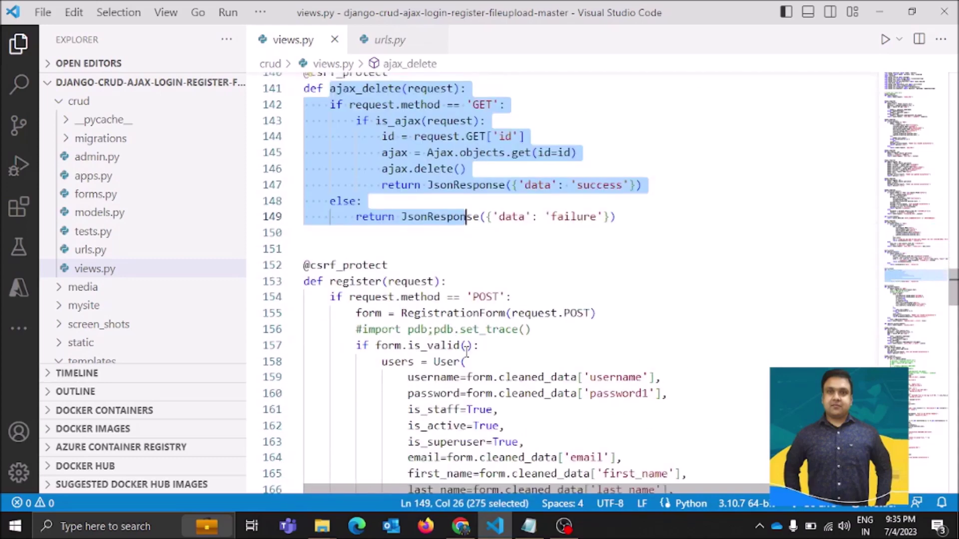
pyautogui.scroll(8, 466, 349)
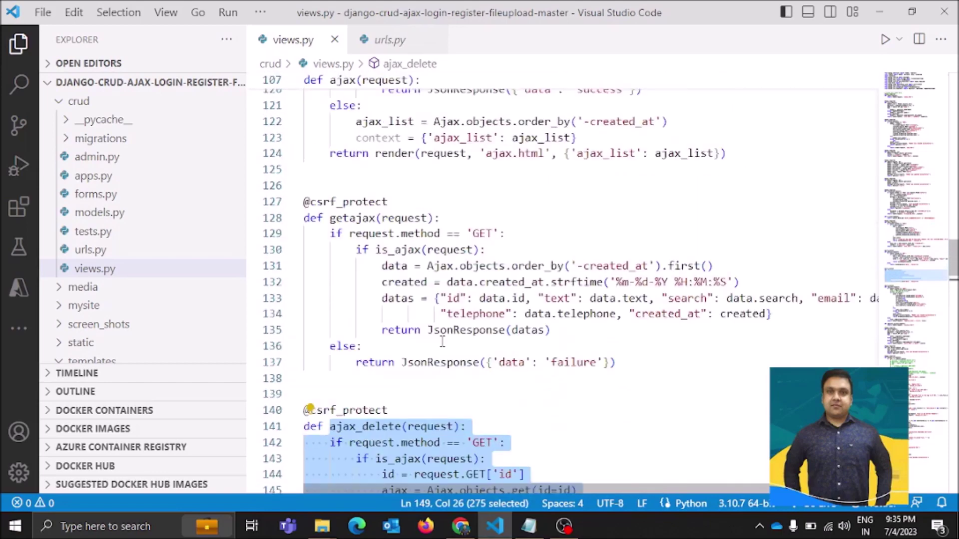
pyautogui.moveTo(340, 264); pyautogui.dragTo(408, 370)
# - Highlight the users view's pagination and user_delete, then expand Users in the browser dashboard
pyautogui.scroll(-5, 407, 370)
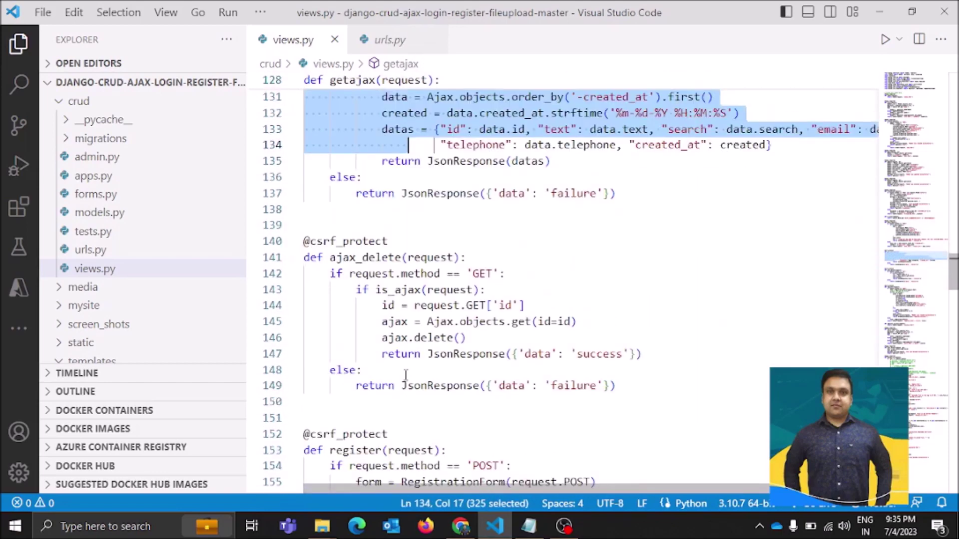
pyautogui.scroll(4, 501, 280)
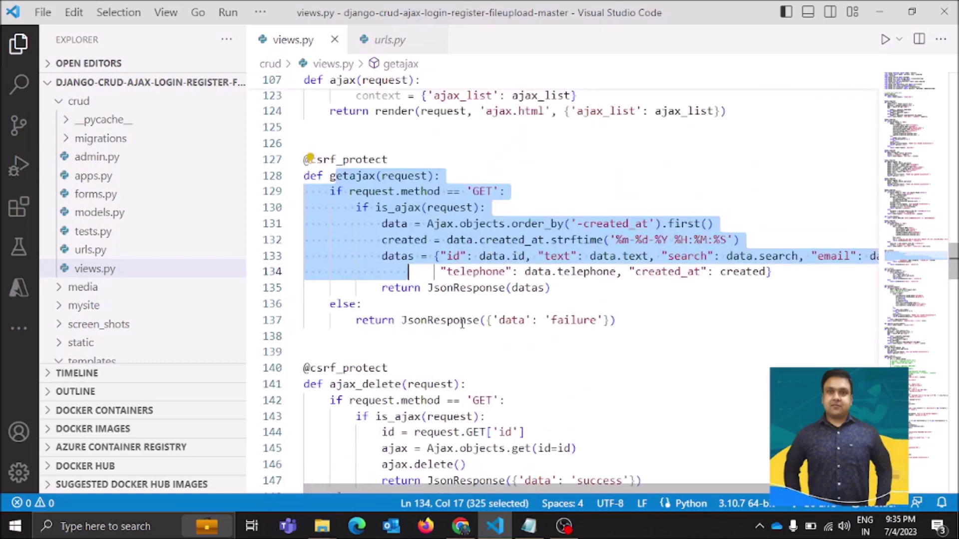
pyautogui.scroll(-7, 478, 302)
pyautogui.scroll(-1, 368, 250)
pyautogui.moveTo(323, 189); pyautogui.dragTo(472, 450)
pyautogui.scroll(-2, 477, 445)
pyautogui.scroll(-1, 477, 445)
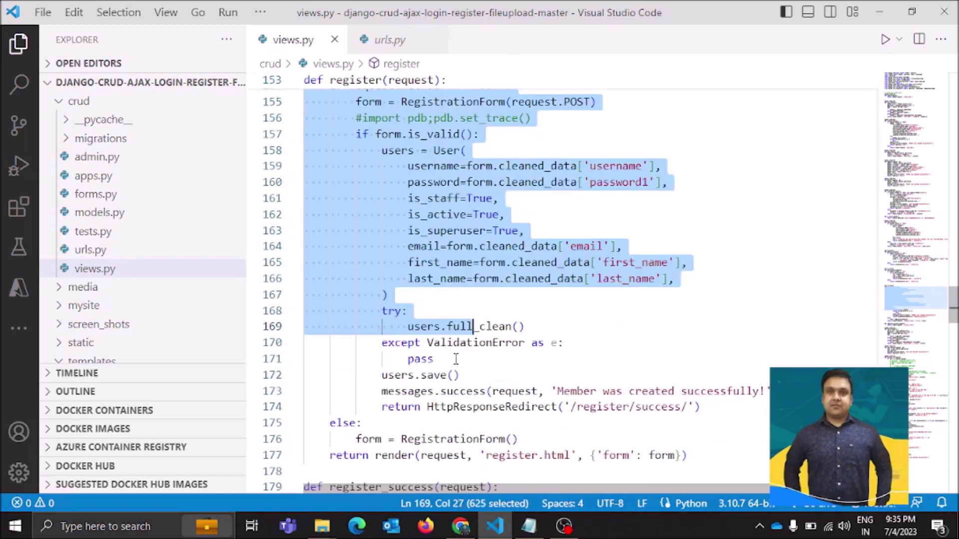
pyautogui.scroll(-6, 439, 395)
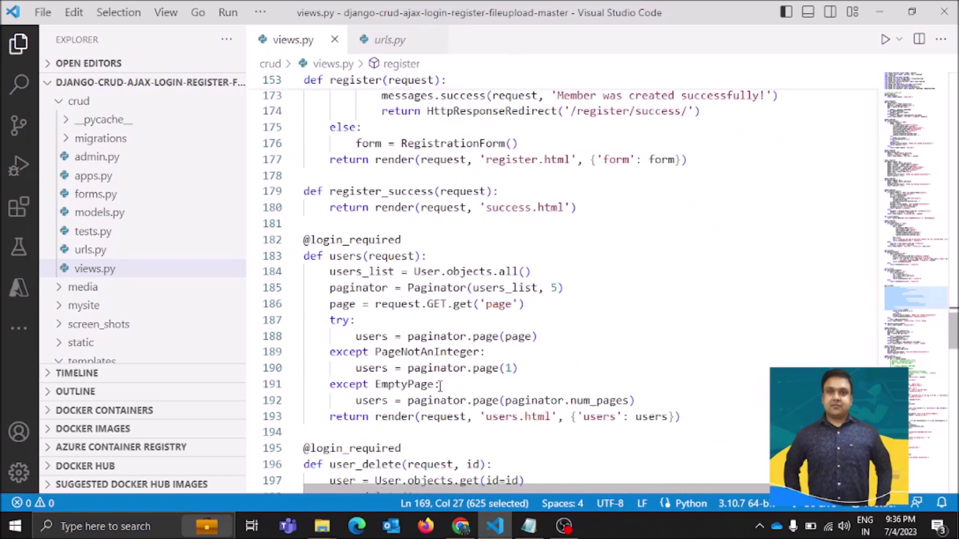
pyautogui.click(331, 257)
pyautogui.scroll(-2, 374, 358)
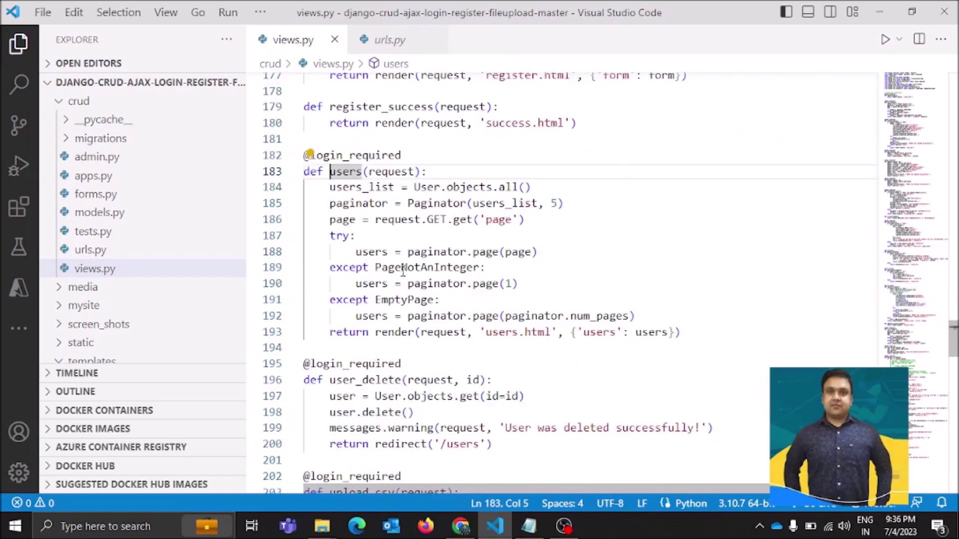
pyautogui.scroll(-1, 410, 340)
pyautogui.moveTo(330, 129); pyautogui.dragTo(458, 295)
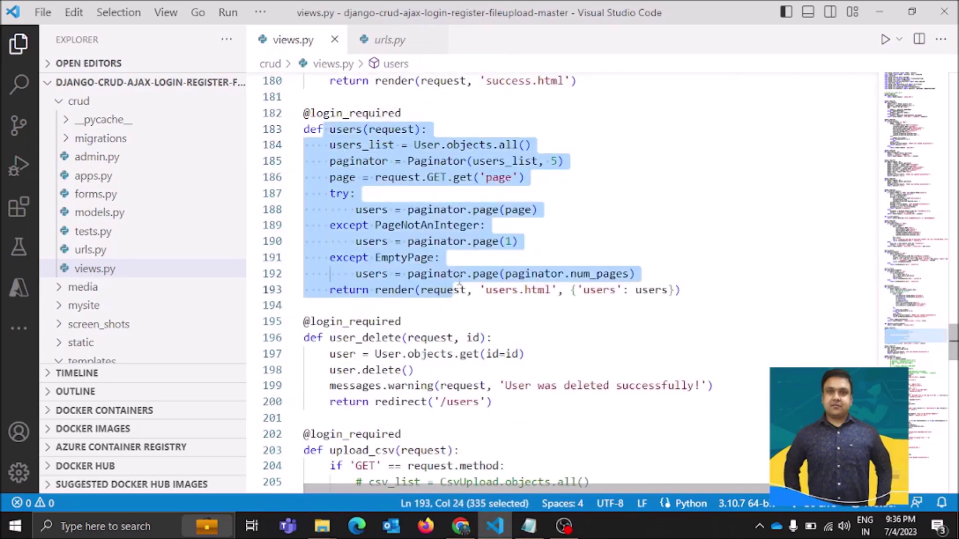
pyautogui.scroll(-3, 359, 227)
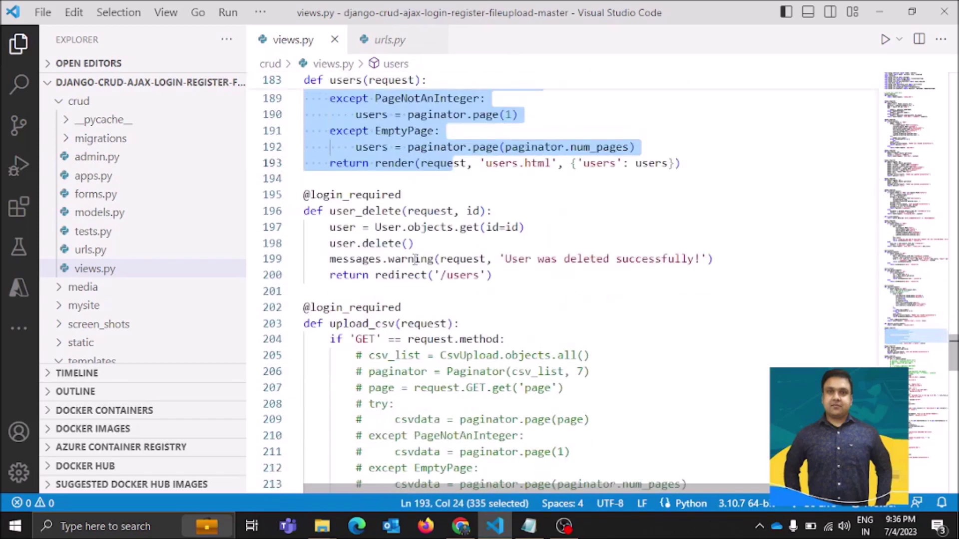
pyautogui.moveTo(330, 211); pyautogui.dragTo(421, 274)
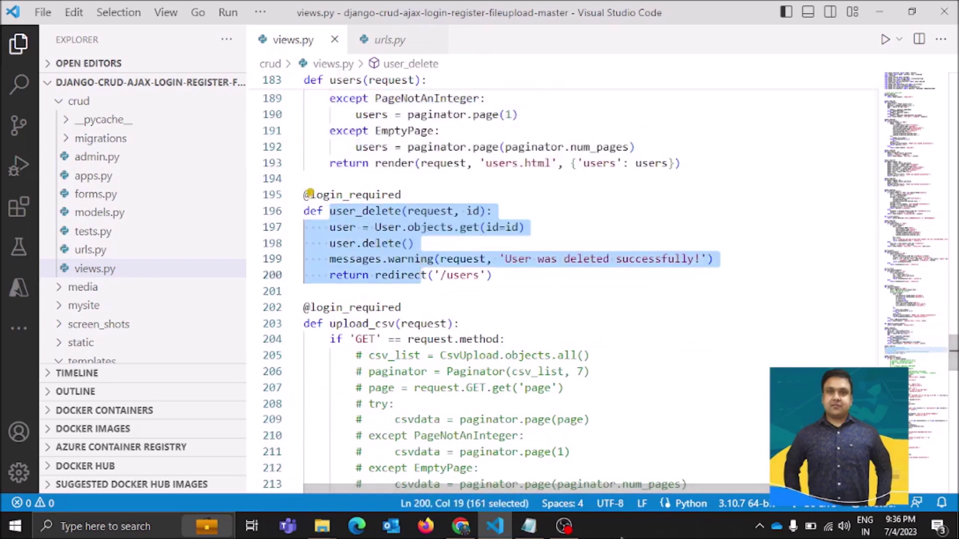
pyautogui.hotkey('alt', 'Tab')
pyautogui.click(72, 330)
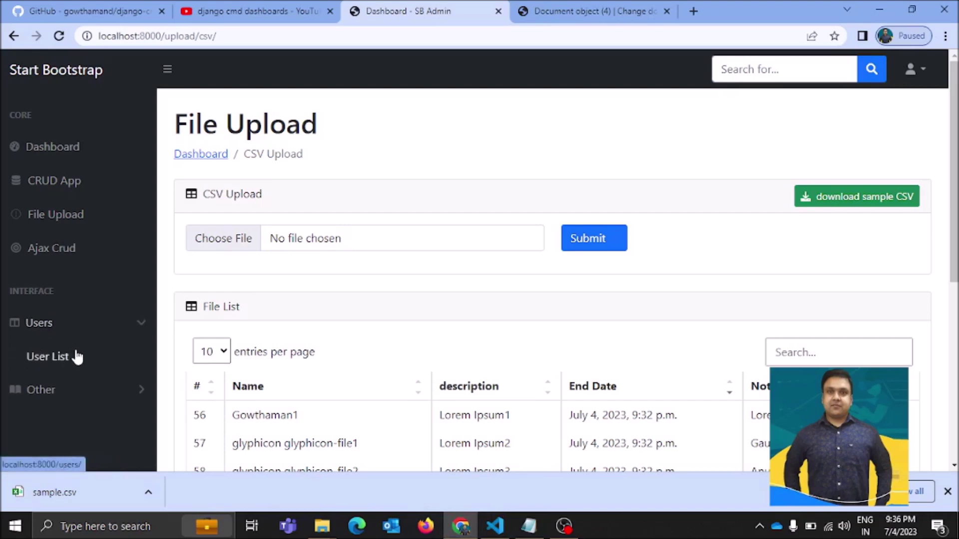
# - Open the User List page, then in views.py mark the code around the '/users' redirect
pyautogui.click(76, 355)
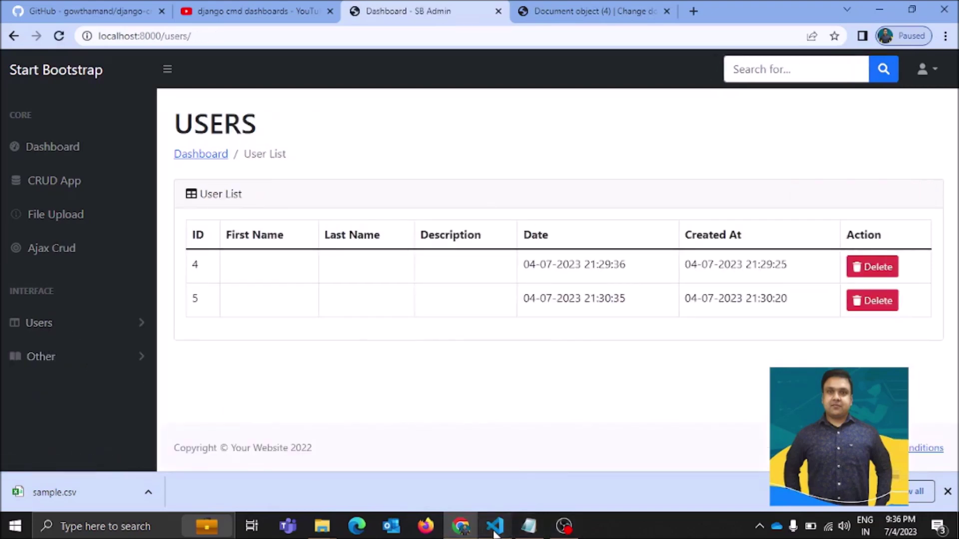
pyautogui.hotkey('alt', 'Tab')
pyautogui.click(446, 275)
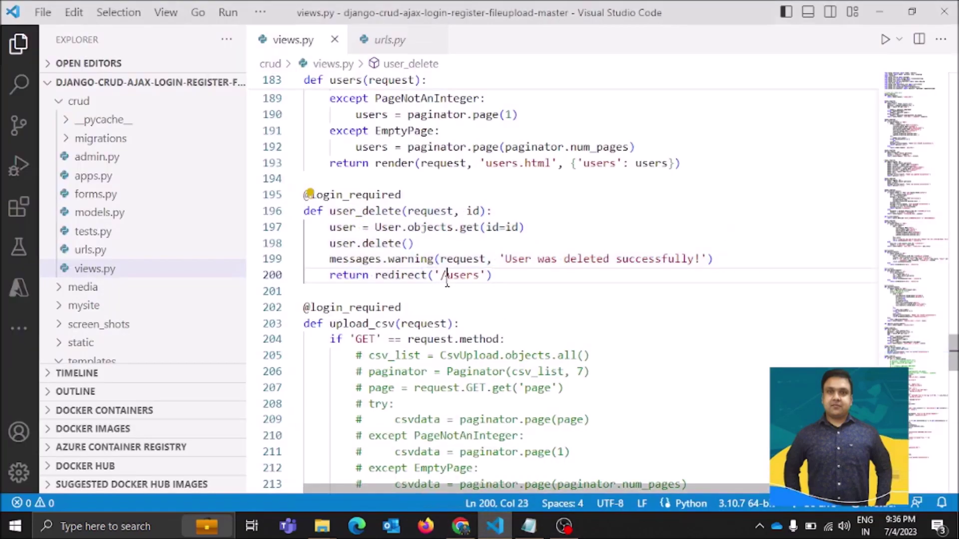
pyautogui.scroll(-2, 419, 280)
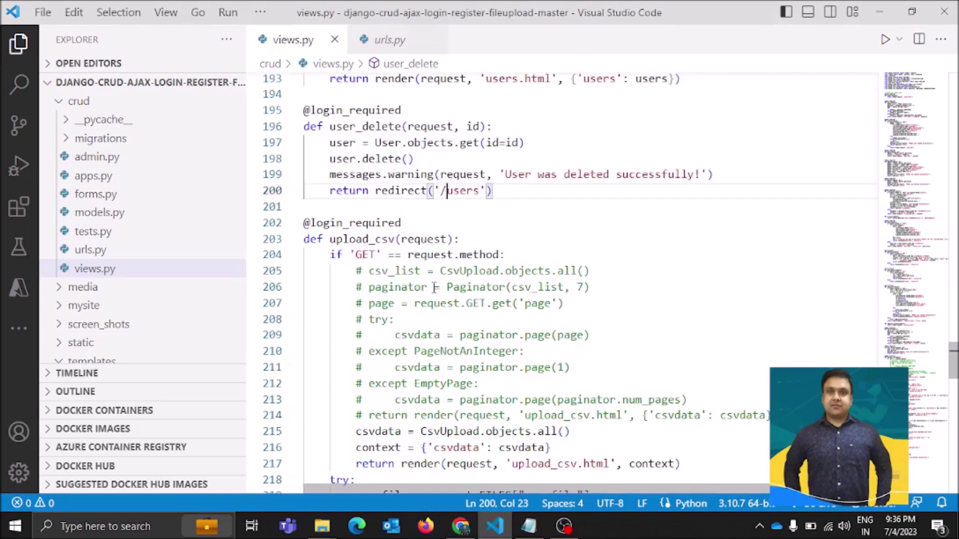
pyautogui.scroll(-1, 346, 251)
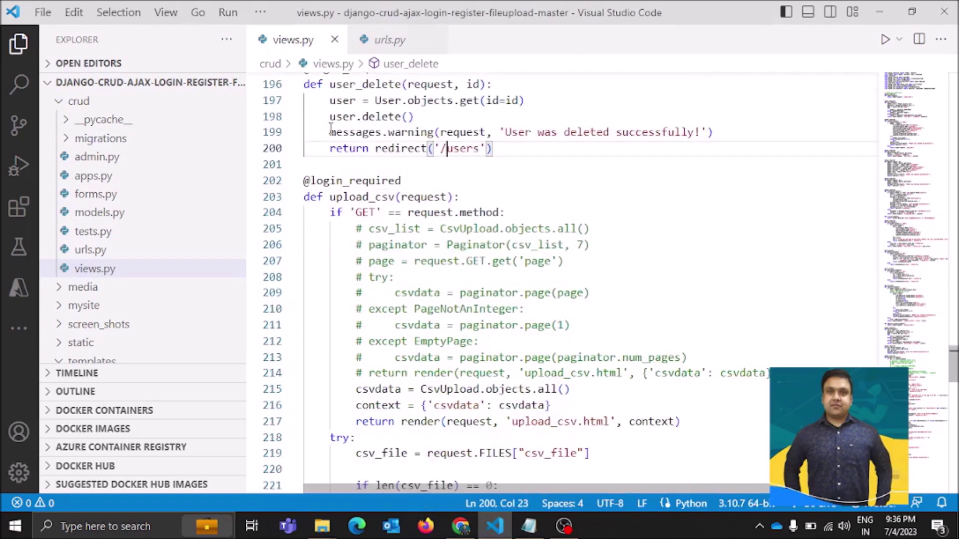
pyautogui.moveTo(324, 196); pyautogui.dragTo(458, 405)
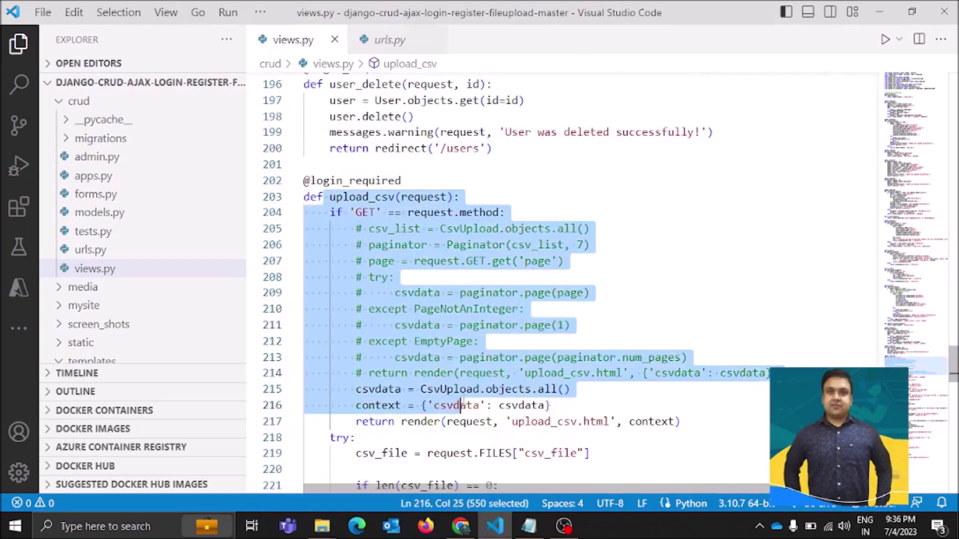
# - Read to the end of views.py, selecting changePassword and deleteFiles, and collapse the crud folder
pyautogui.scroll(-3, 464, 388)
pyautogui.scroll(1, 383, 170)
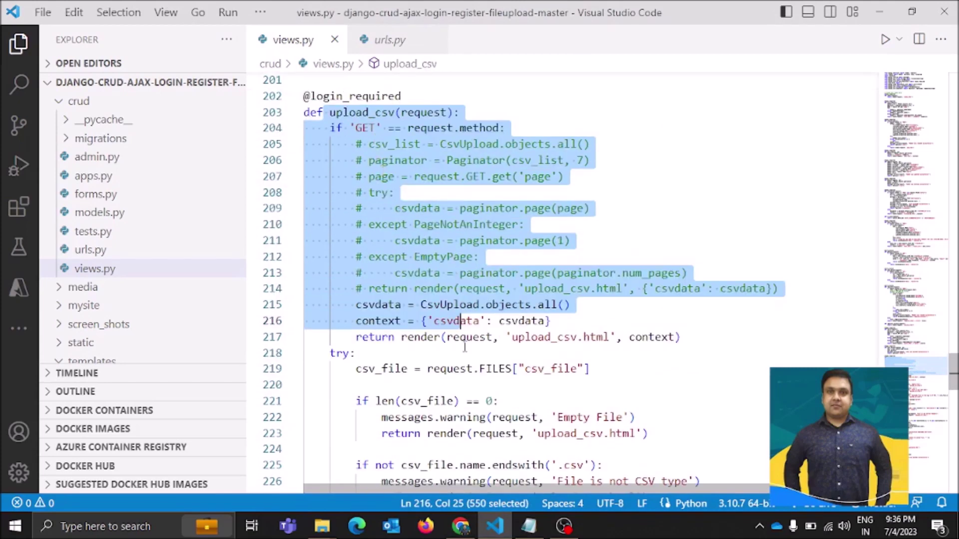
pyautogui.scroll(-4, 465, 345)
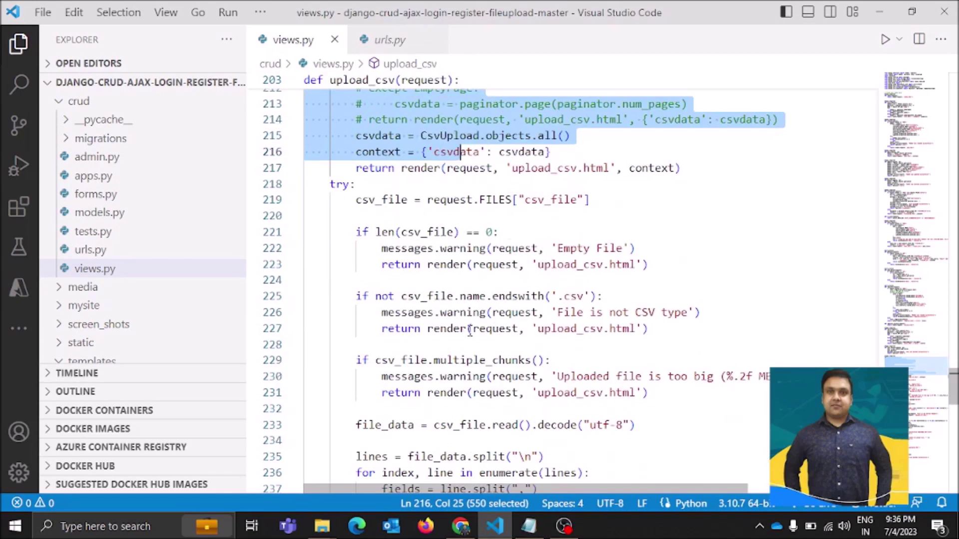
pyautogui.scroll(-1, 470, 316)
pyautogui.scroll(-7, 441, 334)
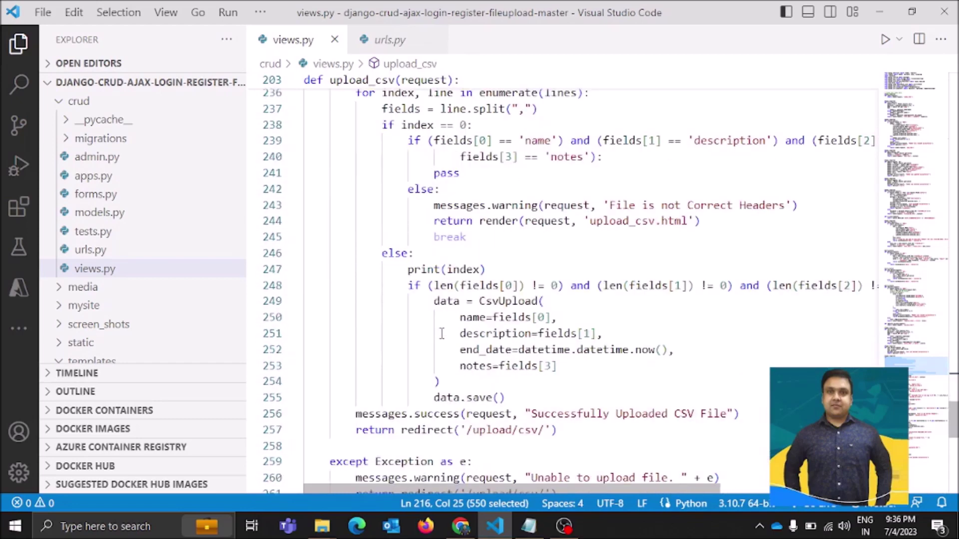
pyautogui.scroll(-2, 441, 335)
pyautogui.scroll(-3, 441, 334)
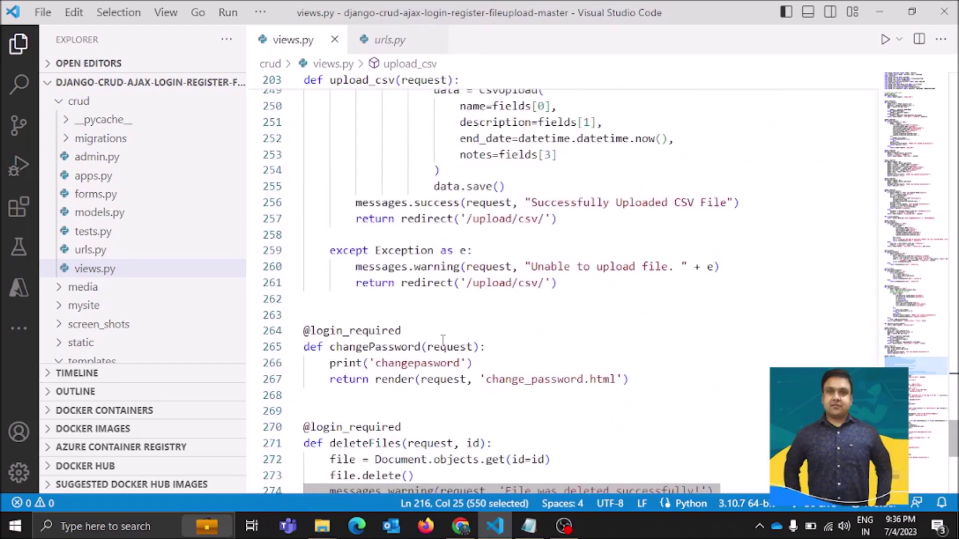
pyautogui.scroll(-2, 442, 339)
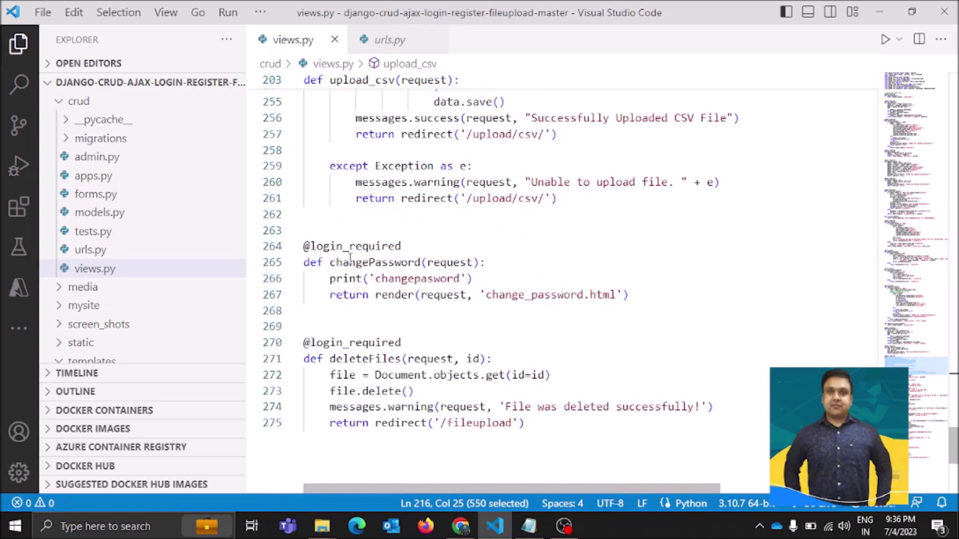
pyautogui.moveTo(323, 246); pyautogui.dragTo(407, 295)
pyautogui.scroll(-2, 387, 358)
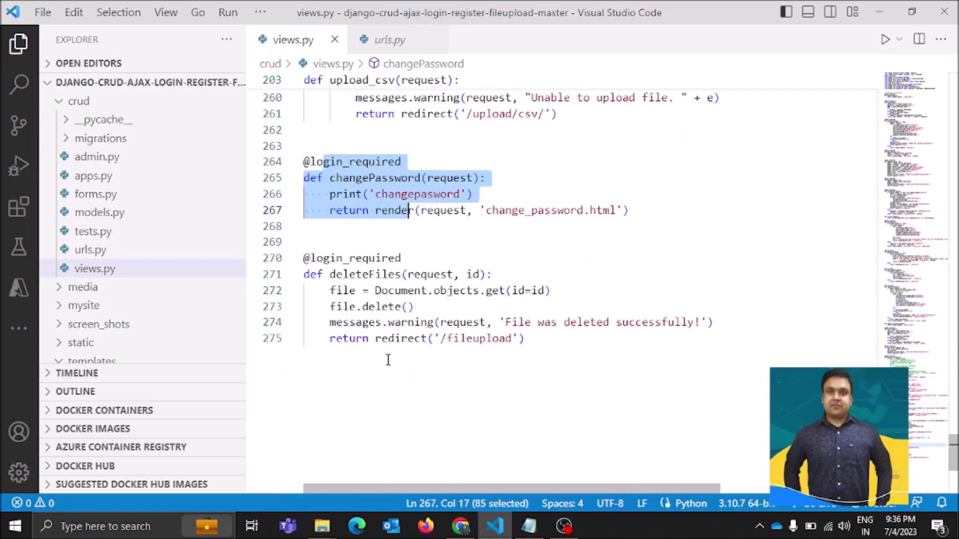
pyautogui.moveTo(316, 257); pyautogui.dragTo(399, 340)
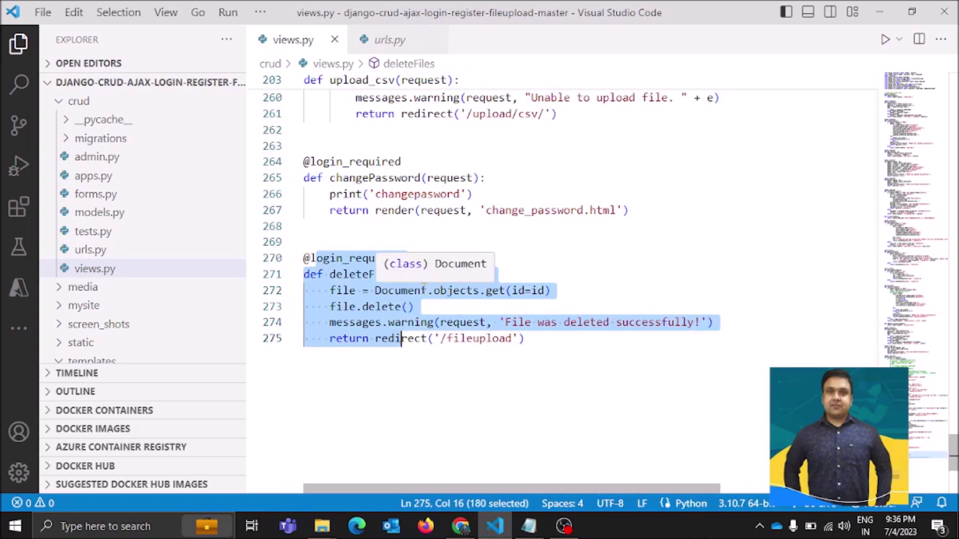
pyautogui.click(58, 100)
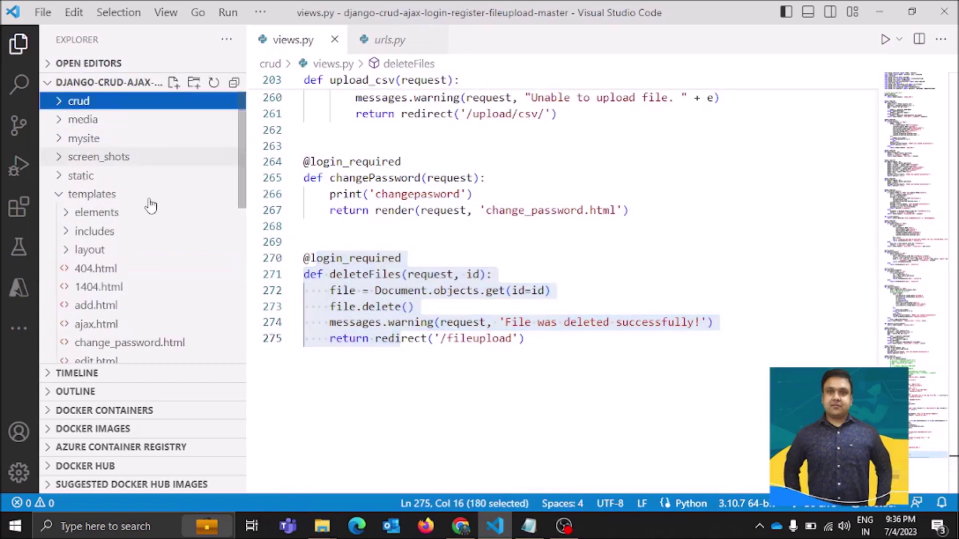
# - Switch among OBS, VS Code and Chrome, ending on Chrome's Users page with records 4 and 5
pyautogui.scroll(-4, 503, 453)
pyautogui.click(564, 526)
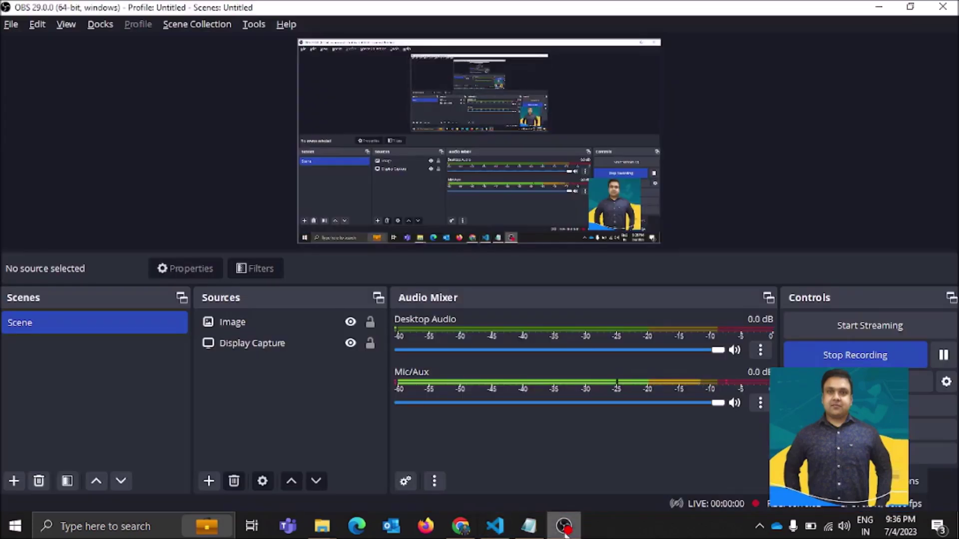
pyautogui.click(460, 526)
pyautogui.click(493, 526)
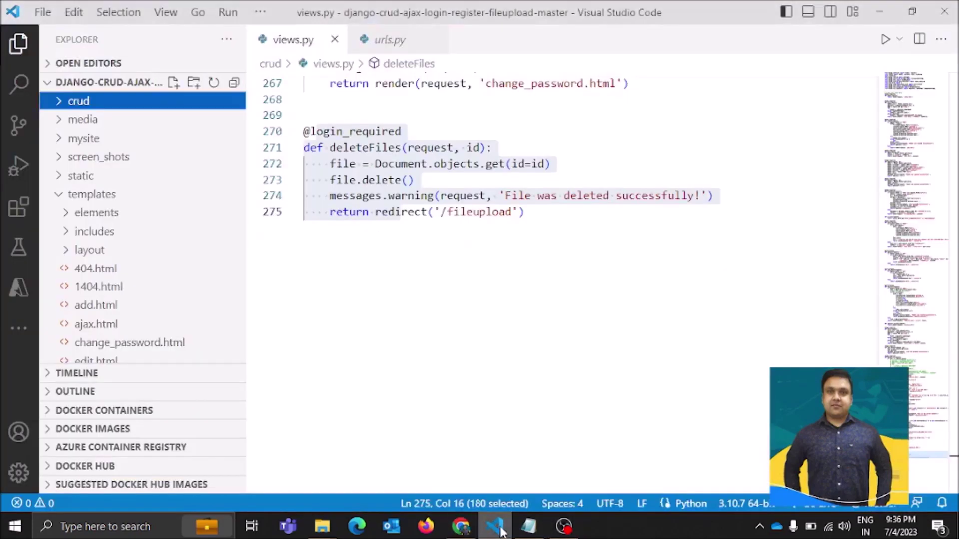
pyautogui.click(461, 528)
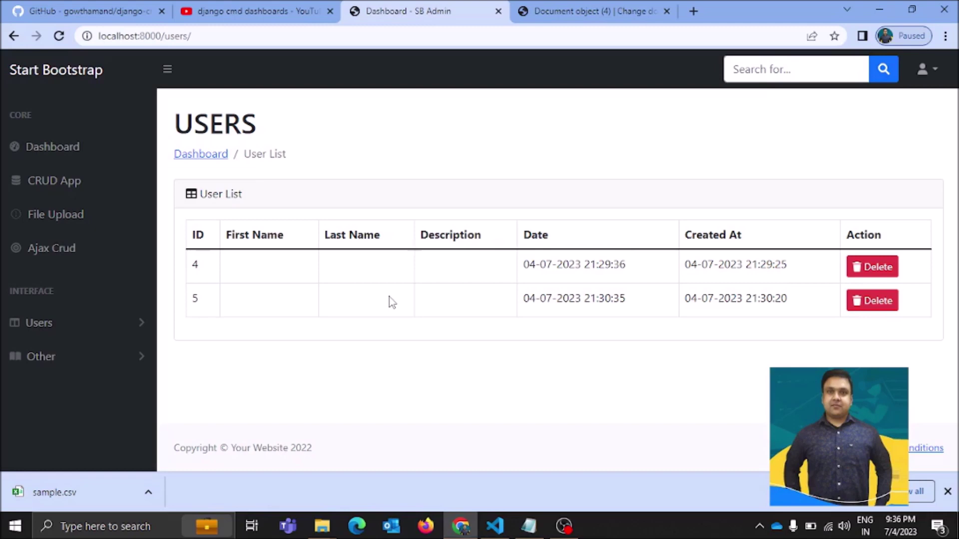
# - Dismiss the sample.csv downloads bar and bring up the 'django cmd dashboards' YouTube results tab
pyautogui.click(947, 492)
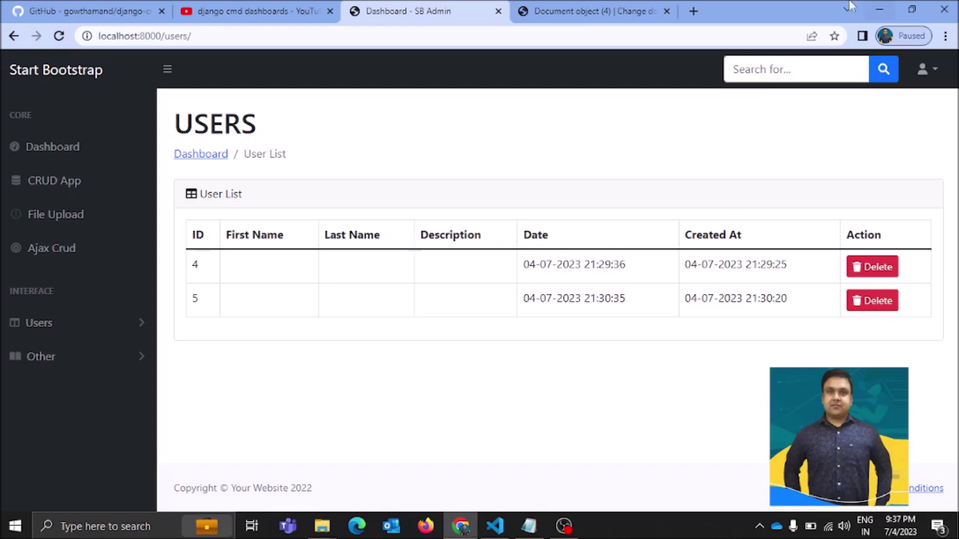
pyautogui.click(258, 11)
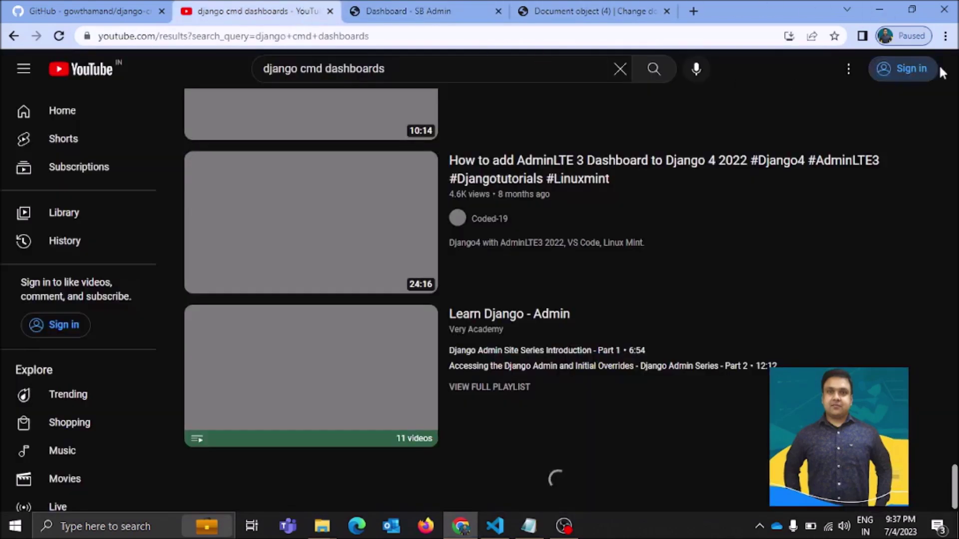
# - Replace the YouTube search query with the creator's name and run the search
pyautogui.click(544, 3)
pyautogui.click(280, 13)
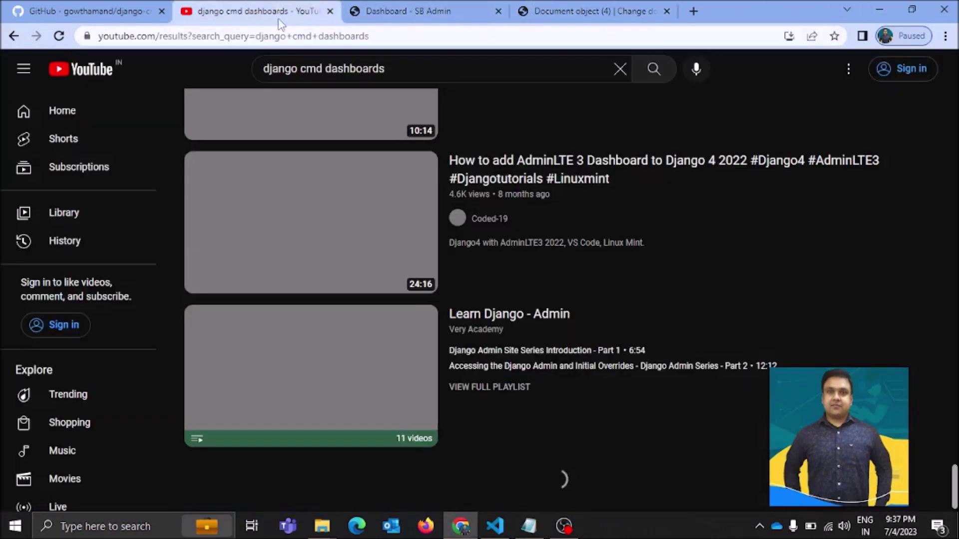
pyautogui.click(317, 68)
pyautogui.hotkey('ctrl', 'a')
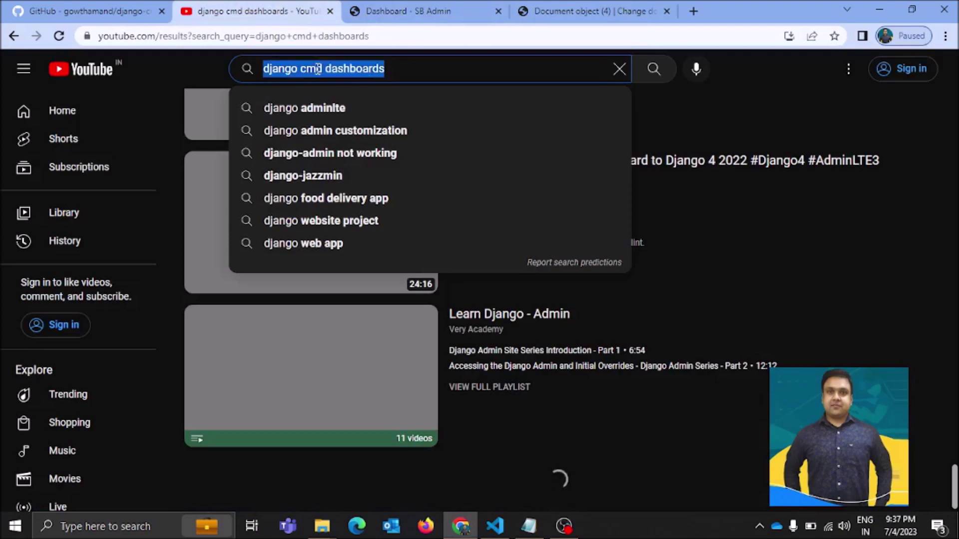
pyautogui.write('gaurav')
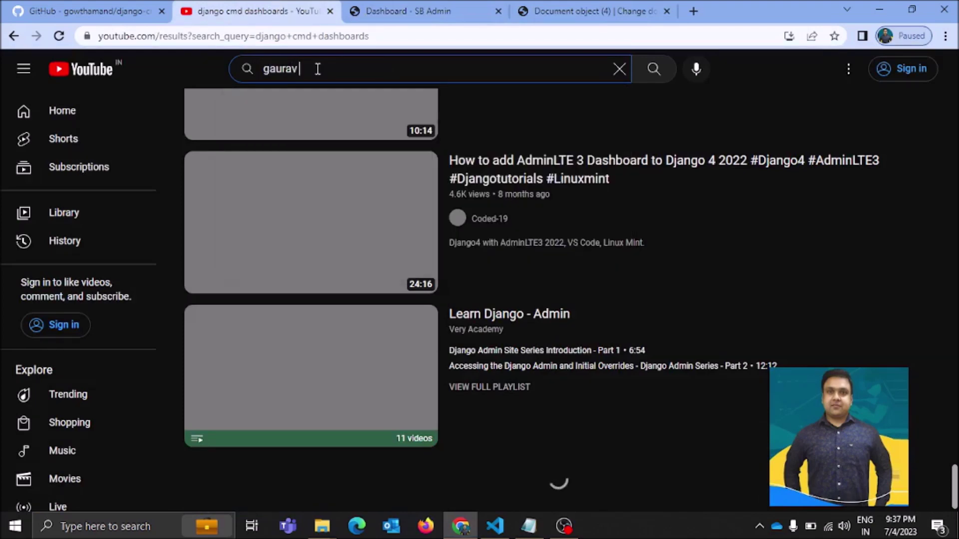
pyautogui.write(' kumar jain')
pyautogui.press('Return')
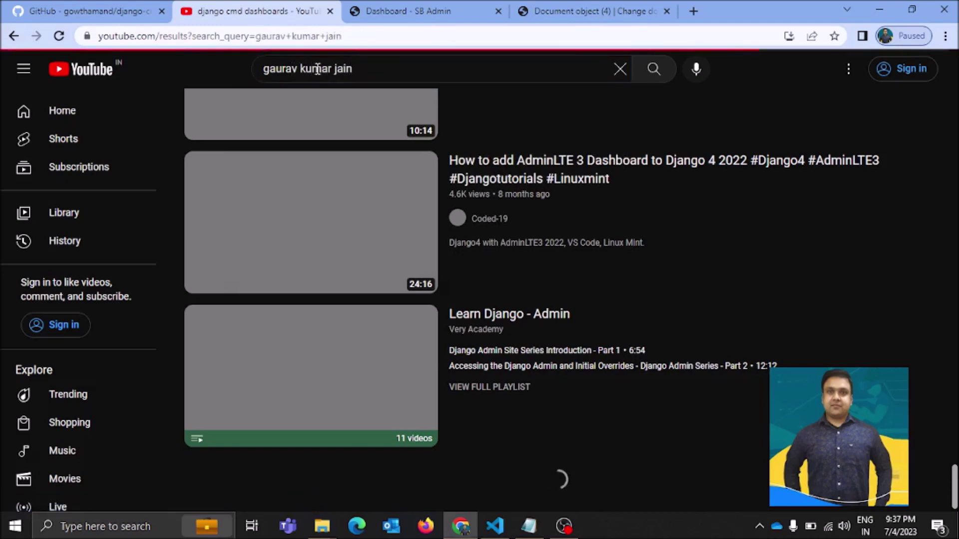
# - Open the creator's channel, browse its playlists, then return to the SB Admin Users tab
pyautogui.scroll(15, 544, 132)
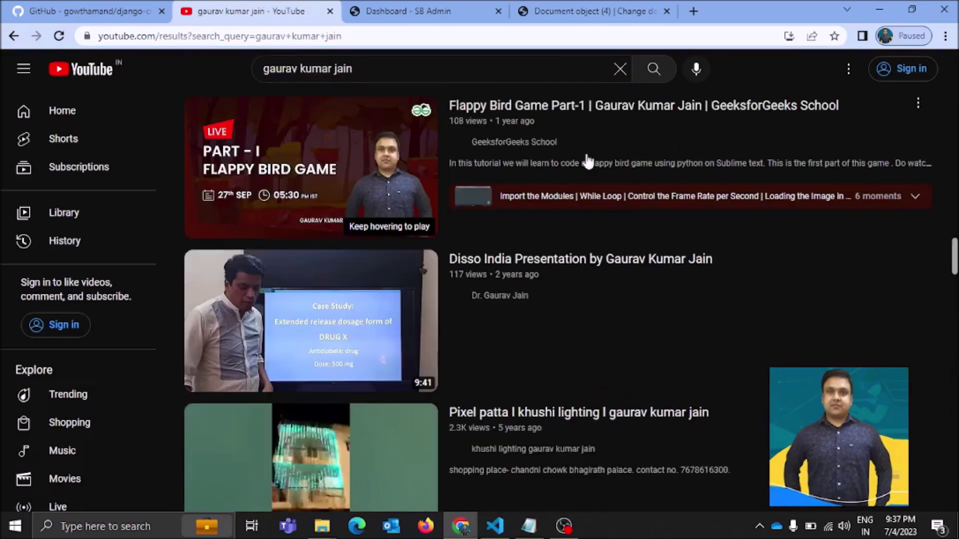
pyautogui.scroll(10, 465, 166)
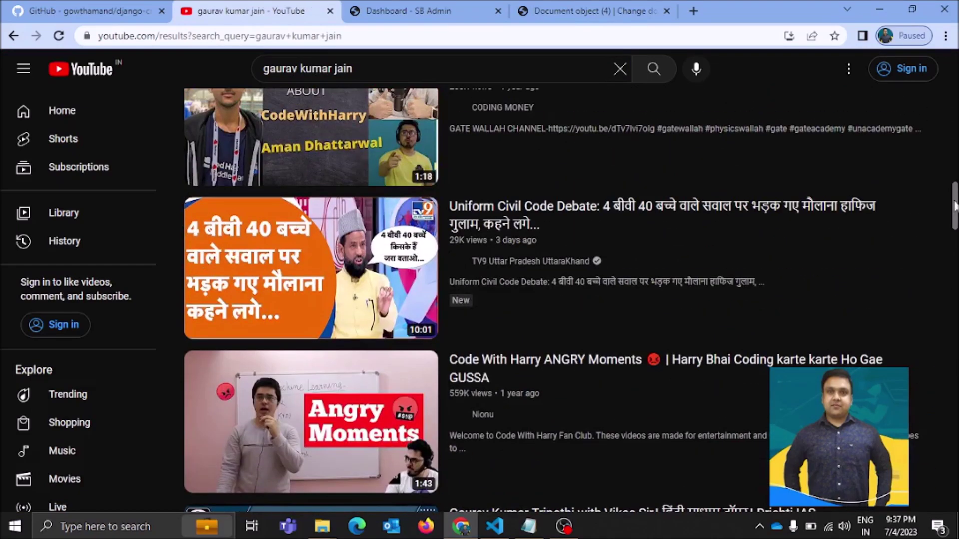
pyautogui.moveTo(954, 205); pyautogui.dragTo(954, 80)
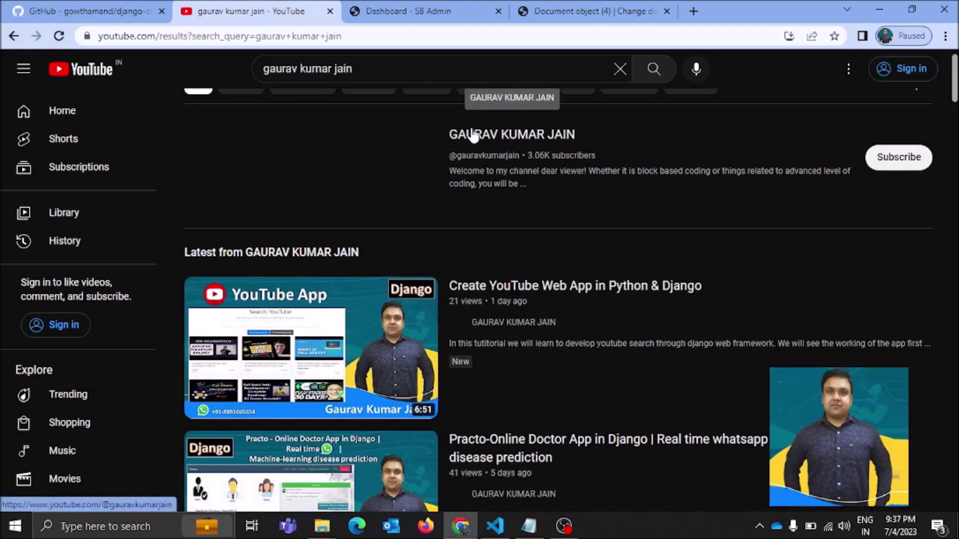
pyautogui.click(474, 135)
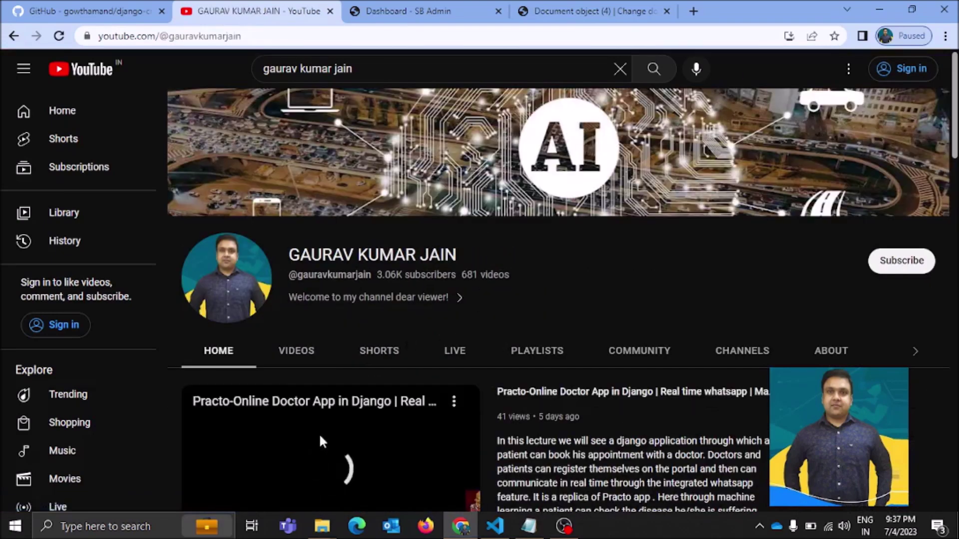
pyautogui.click(600, 391)
pyautogui.scroll(-5, 637, 425)
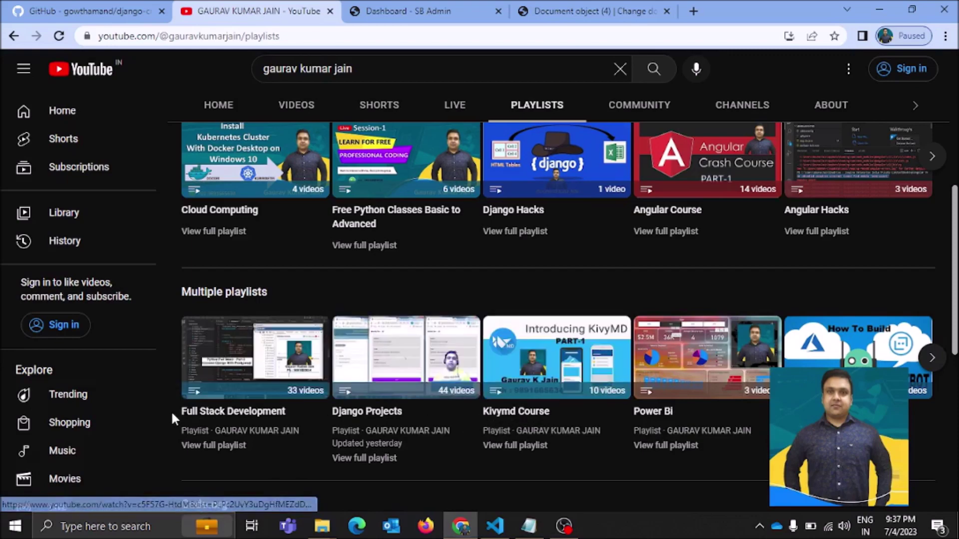
pyautogui.scroll(-2, 367, 409)
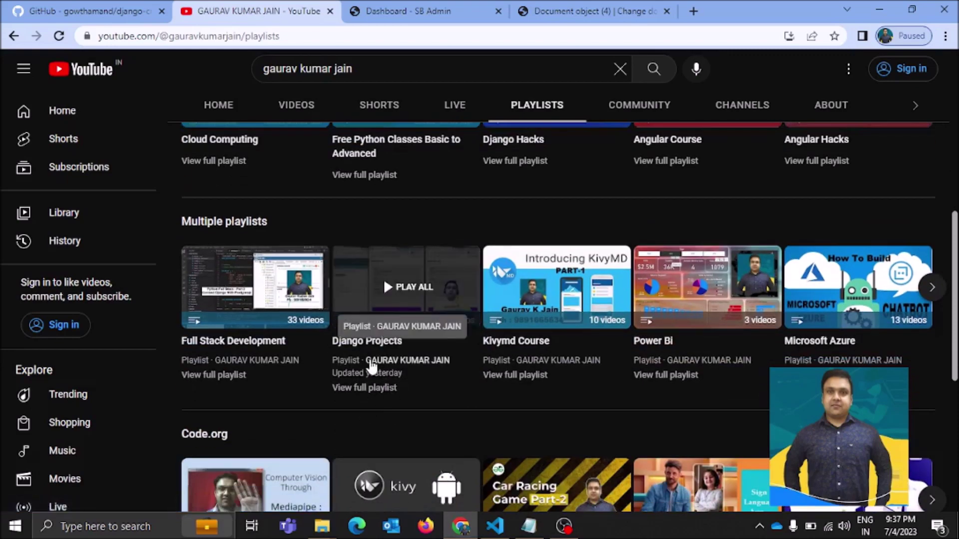
pyautogui.scroll(-5, 369, 370)
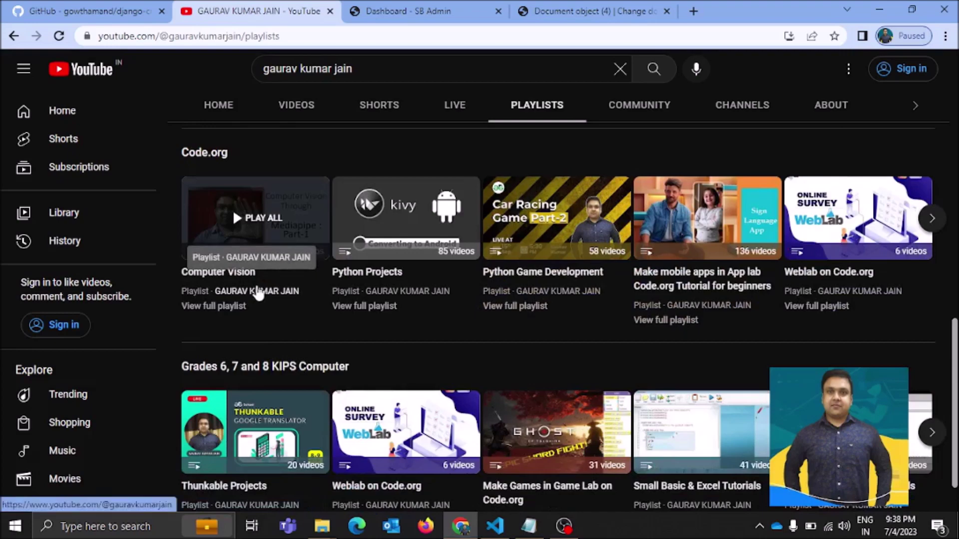
pyautogui.scroll(-1, 585, 292)
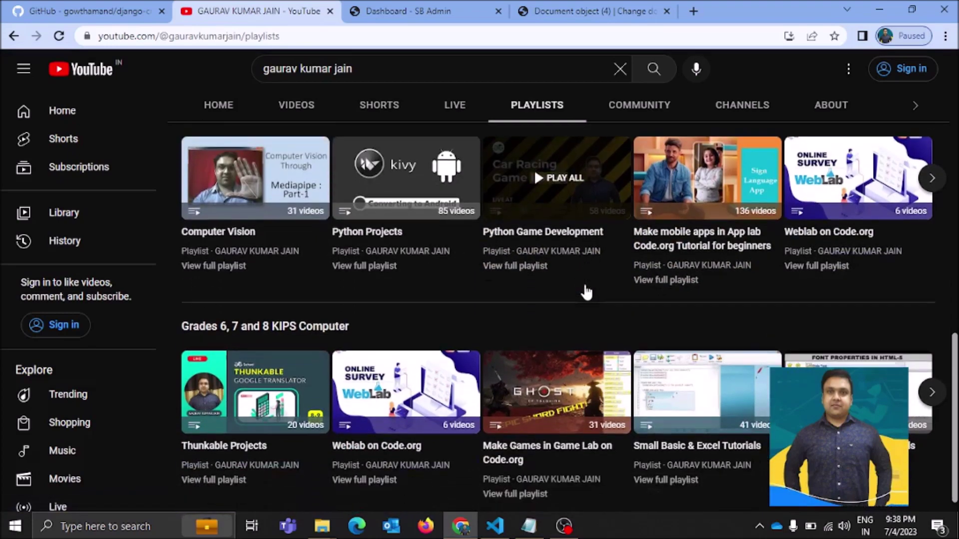
pyautogui.scroll(10, 472, 225)
pyautogui.scroll(4, 356, 208)
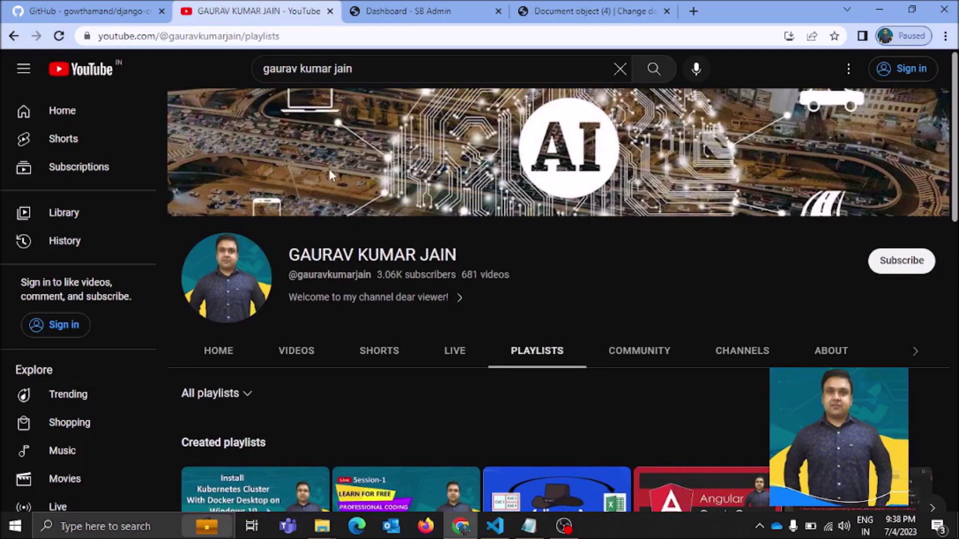
pyautogui.hotkey('ctrl', 'Tab')
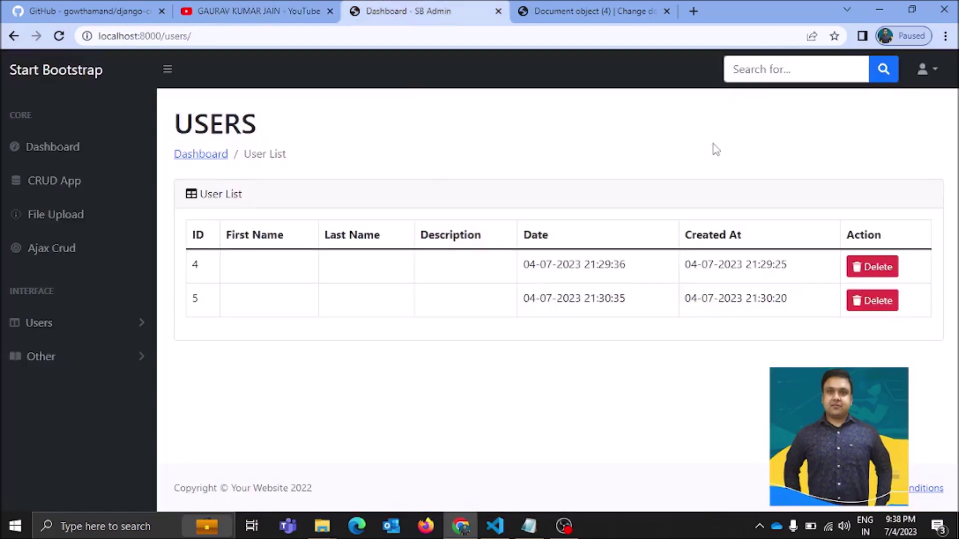